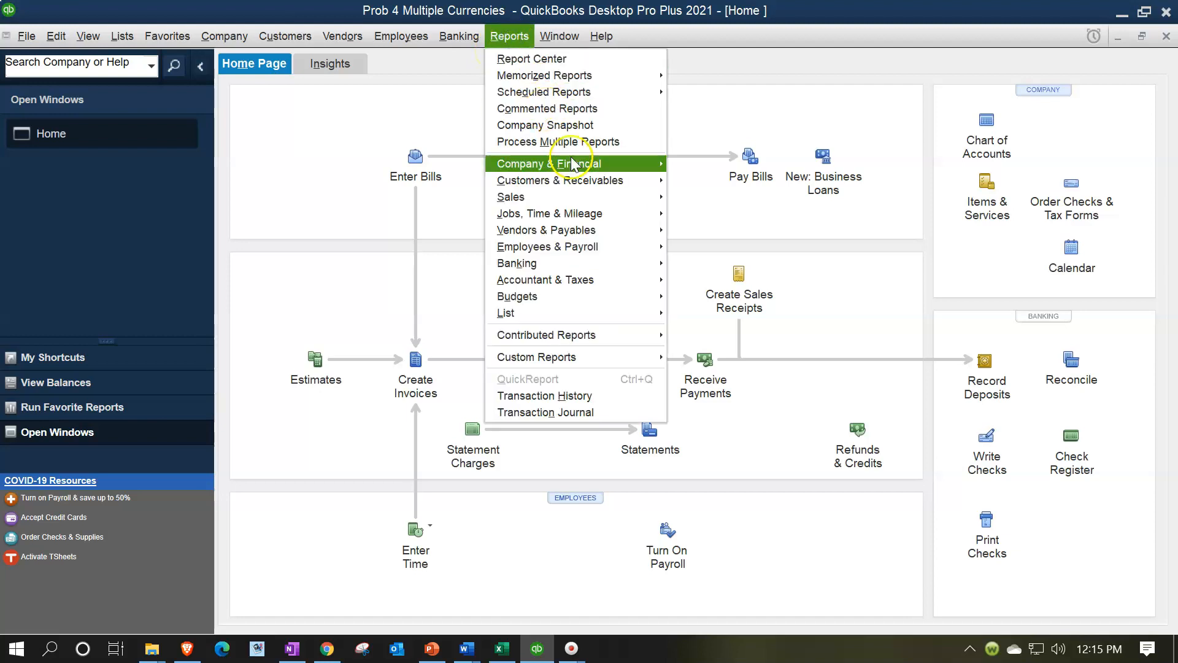
Run the standard Balance Sheet report for 01/01/2021 to 12/31/2021 and check the equipment and AUD accounts payable balances
mouse_move(573, 163)
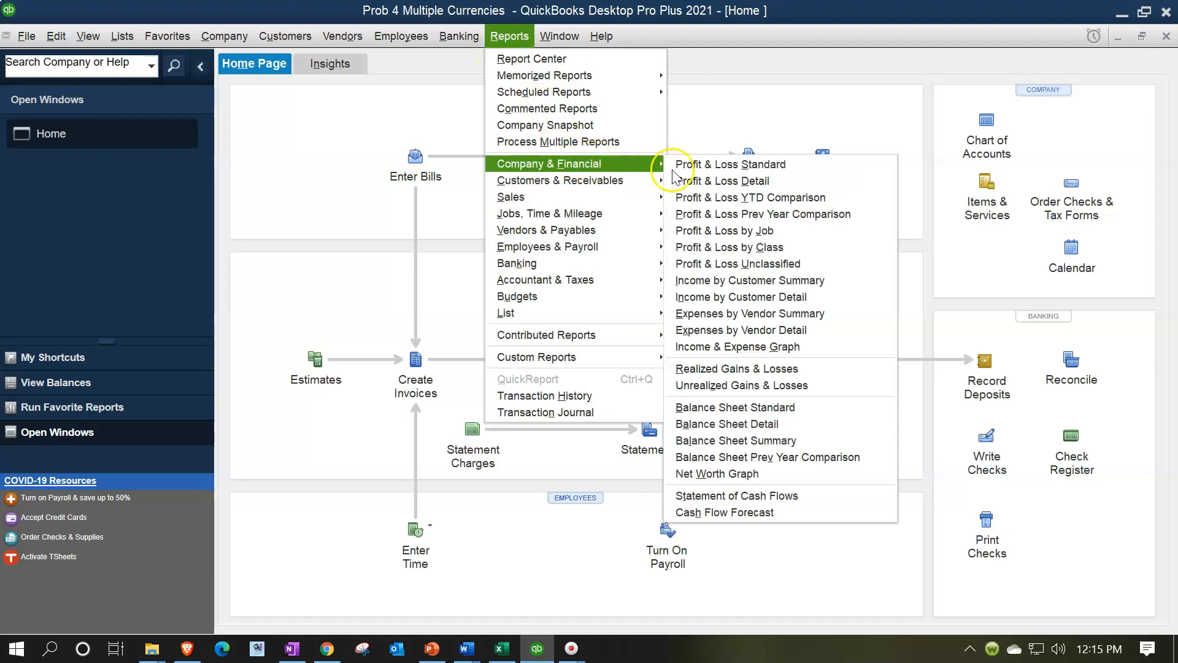
left_click(753, 406)
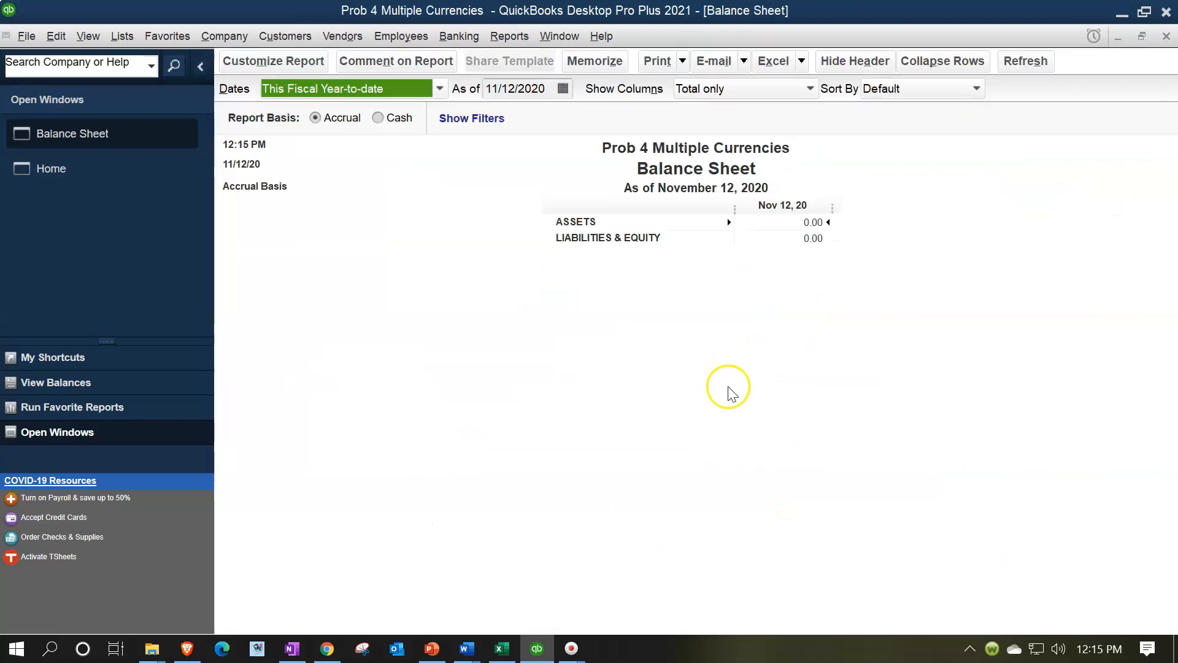
left_click(308, 72)
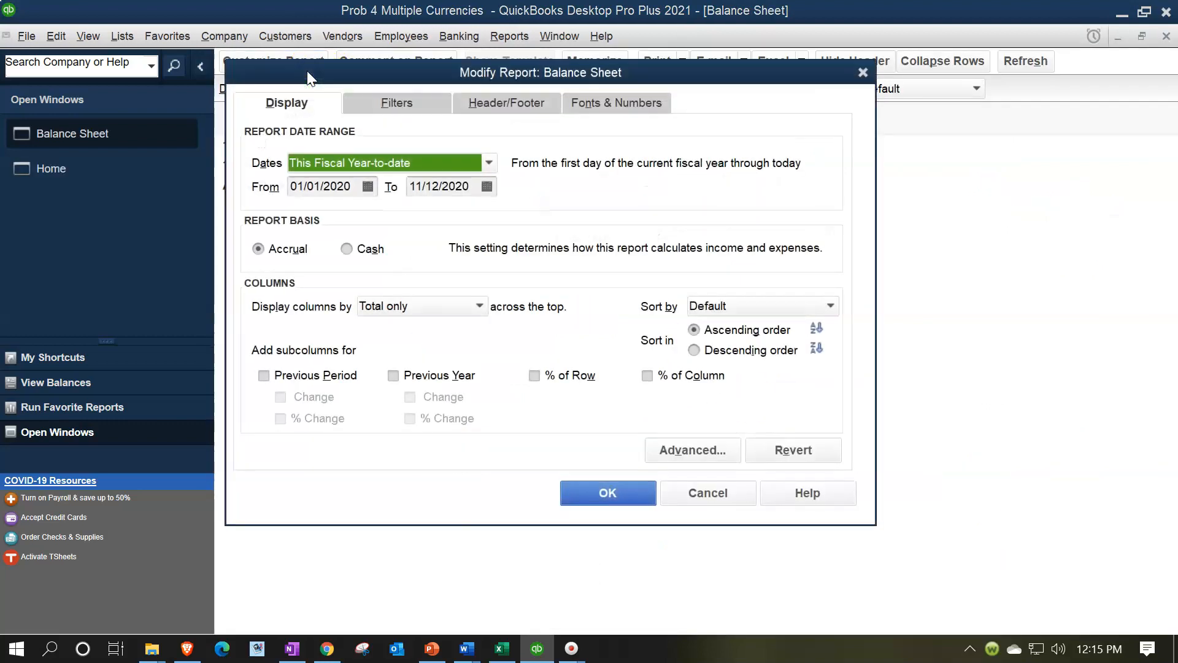
type("01012021")
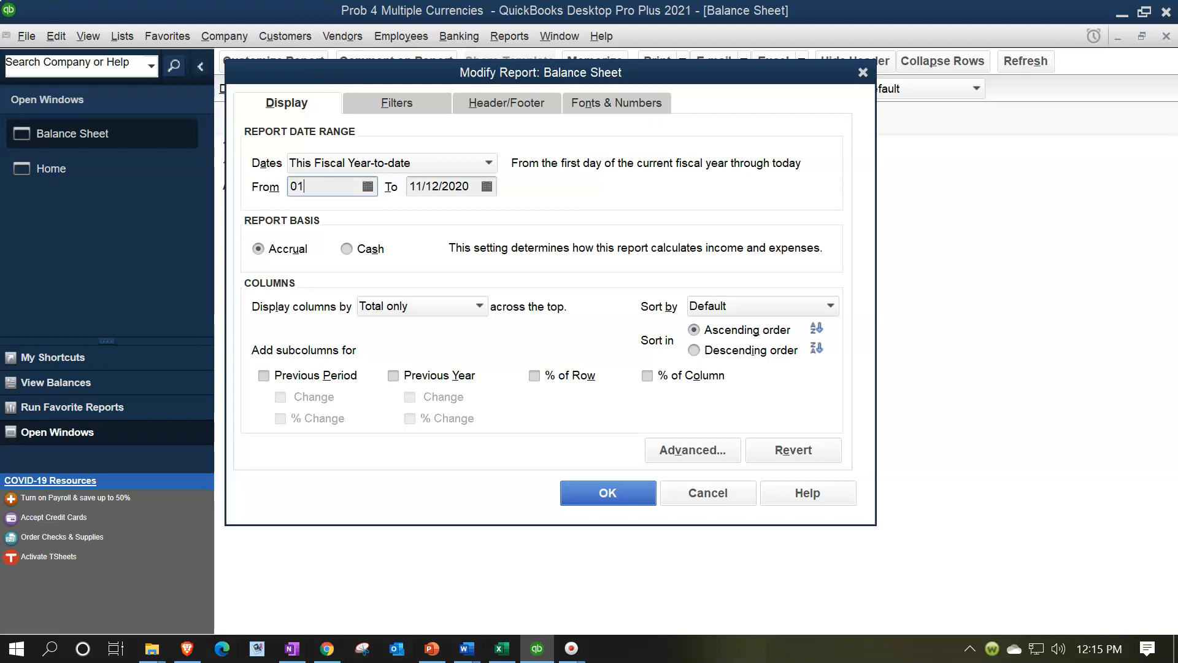
key("Tab")
type("12312021")
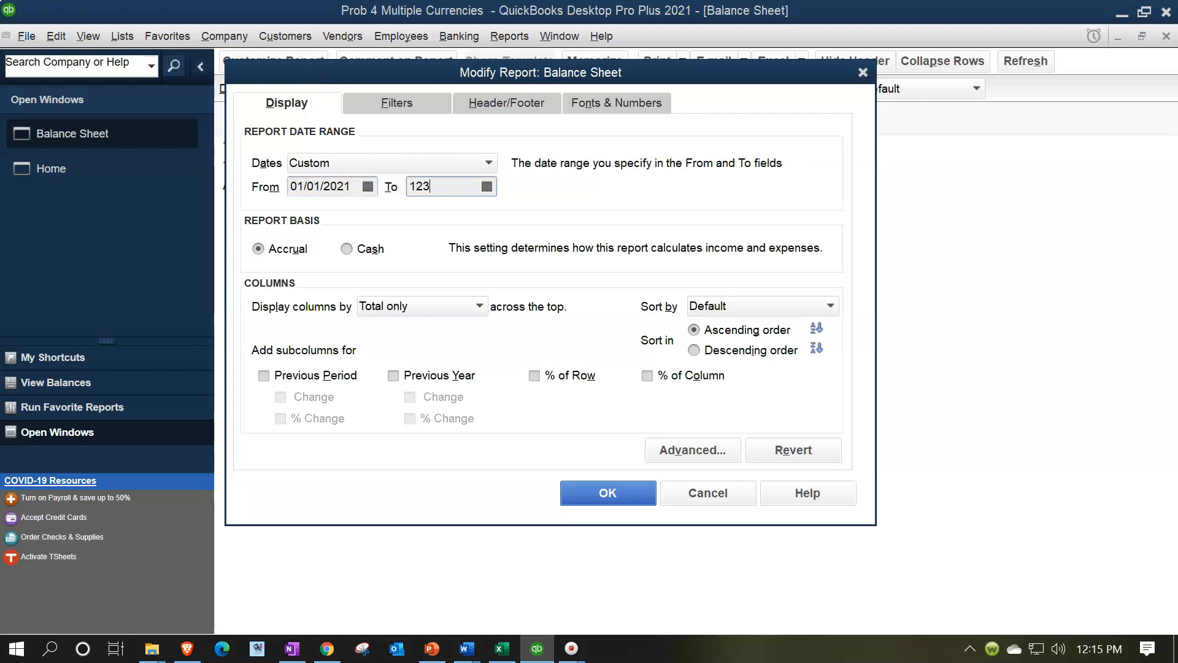
key("Tab")
left_click(622, 496)
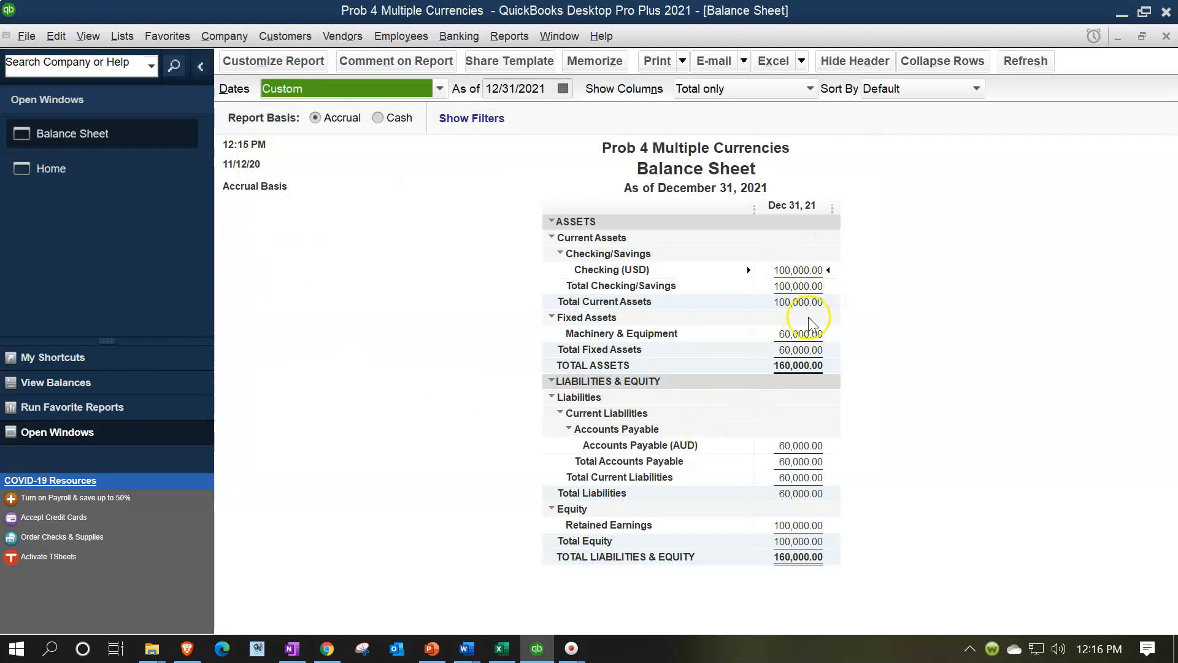
left_click(820, 334)
left_click(818, 444)
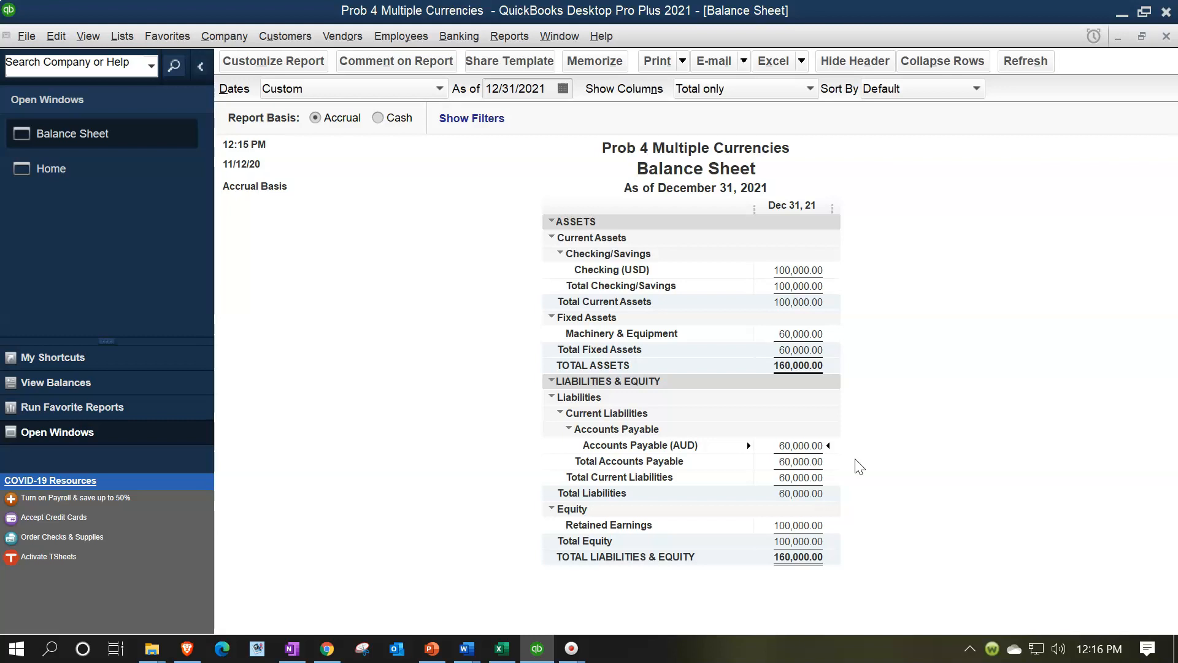
Switch to the Excel workbook and examine the accounts used in the two 12/1/x1 journal entries
left_click(502, 648)
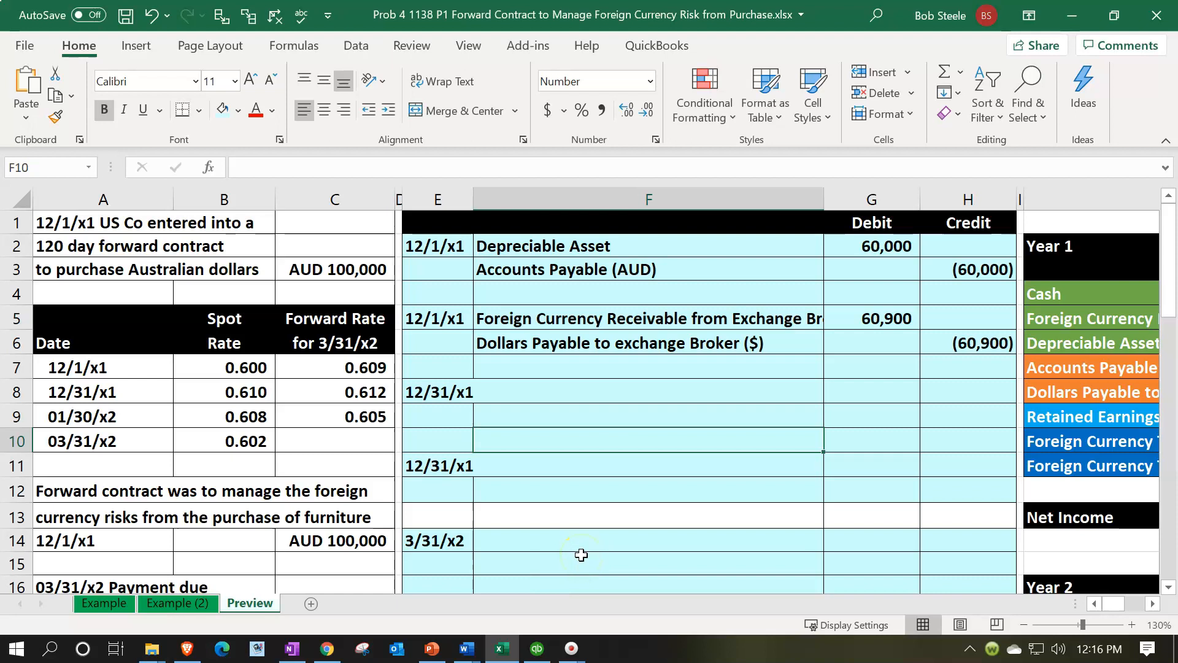
left_click(611, 374)
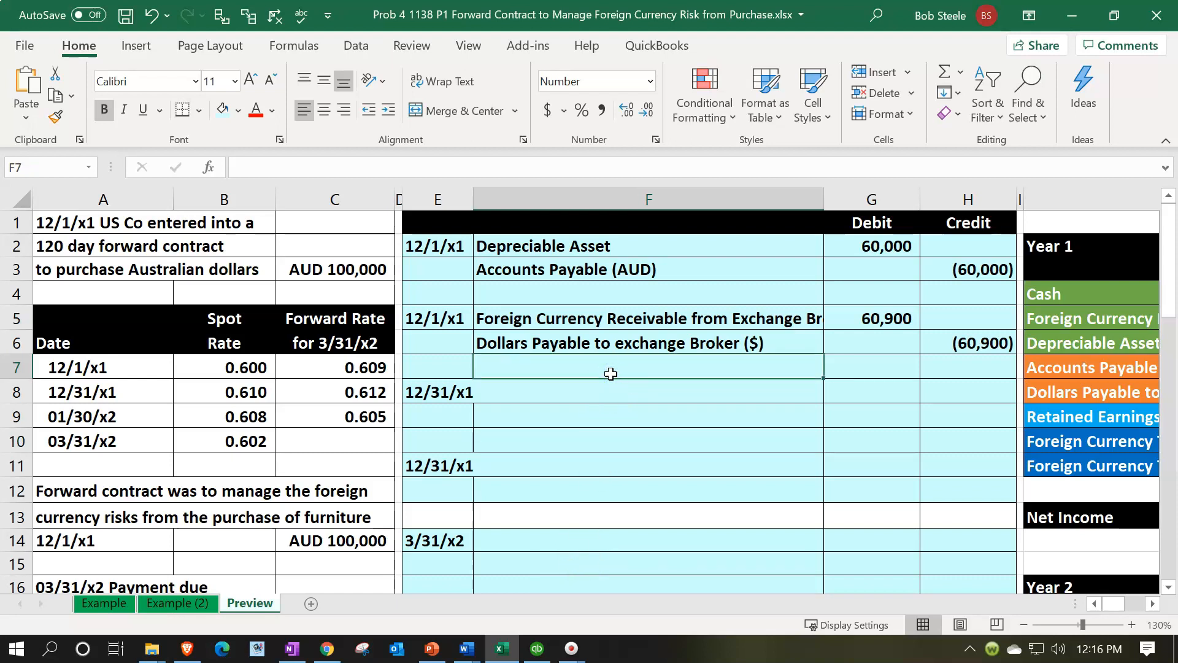
key("Up")
key("Up")
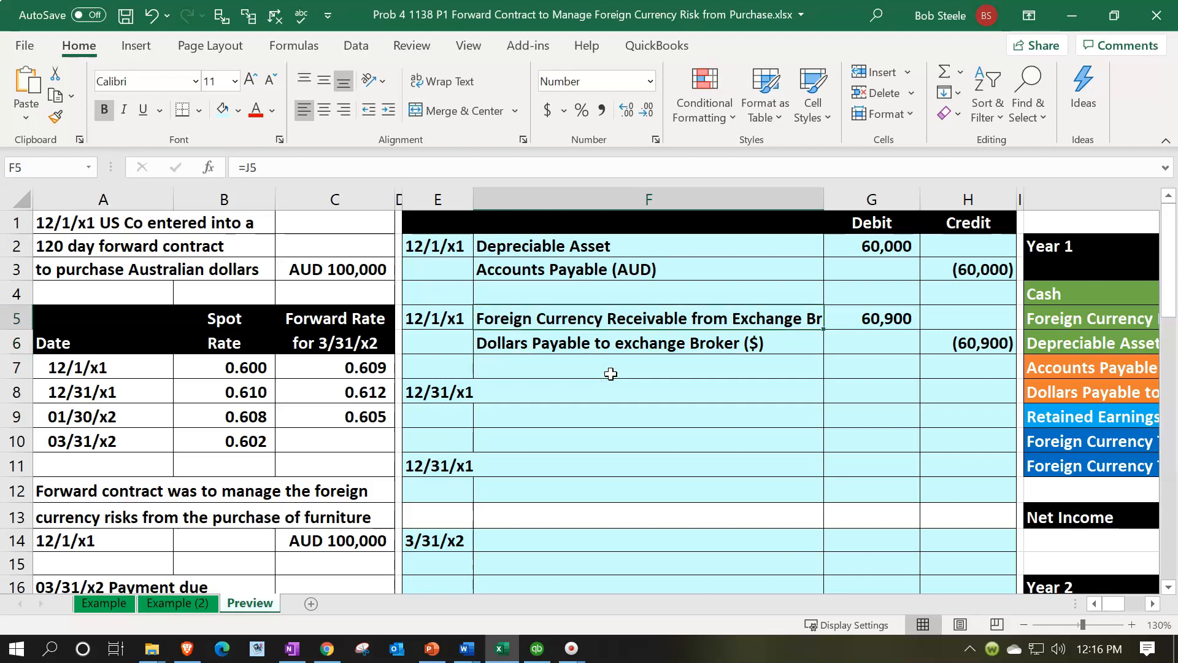
key("Down")
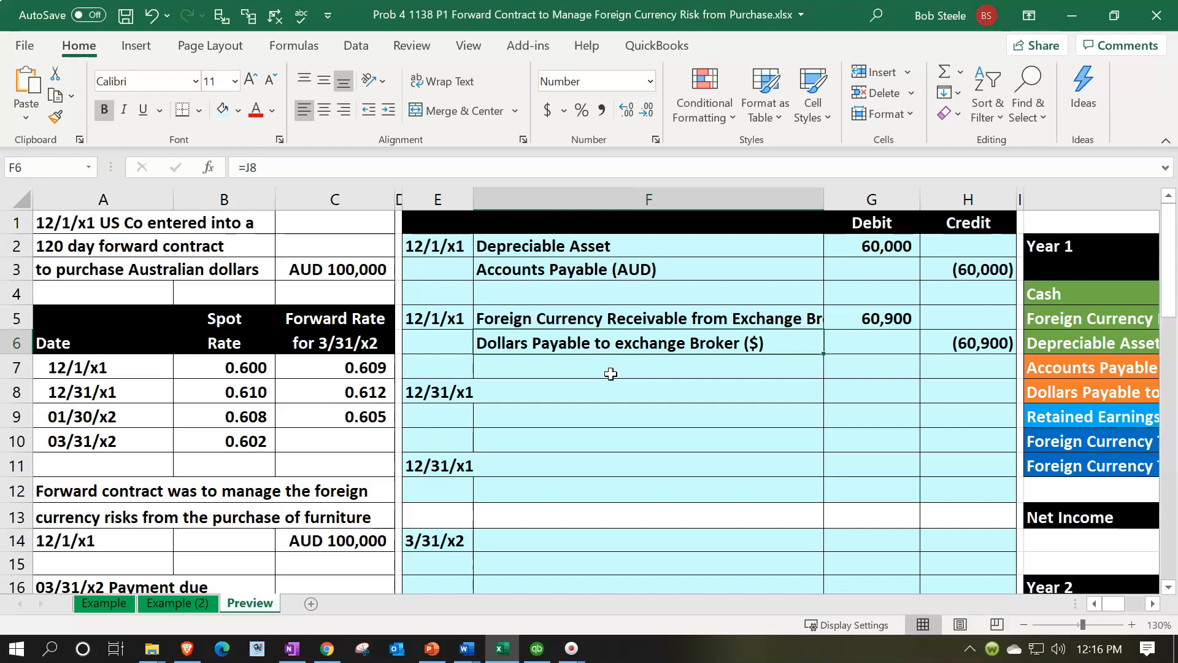
key("Up")
key("Up")
key("Up")
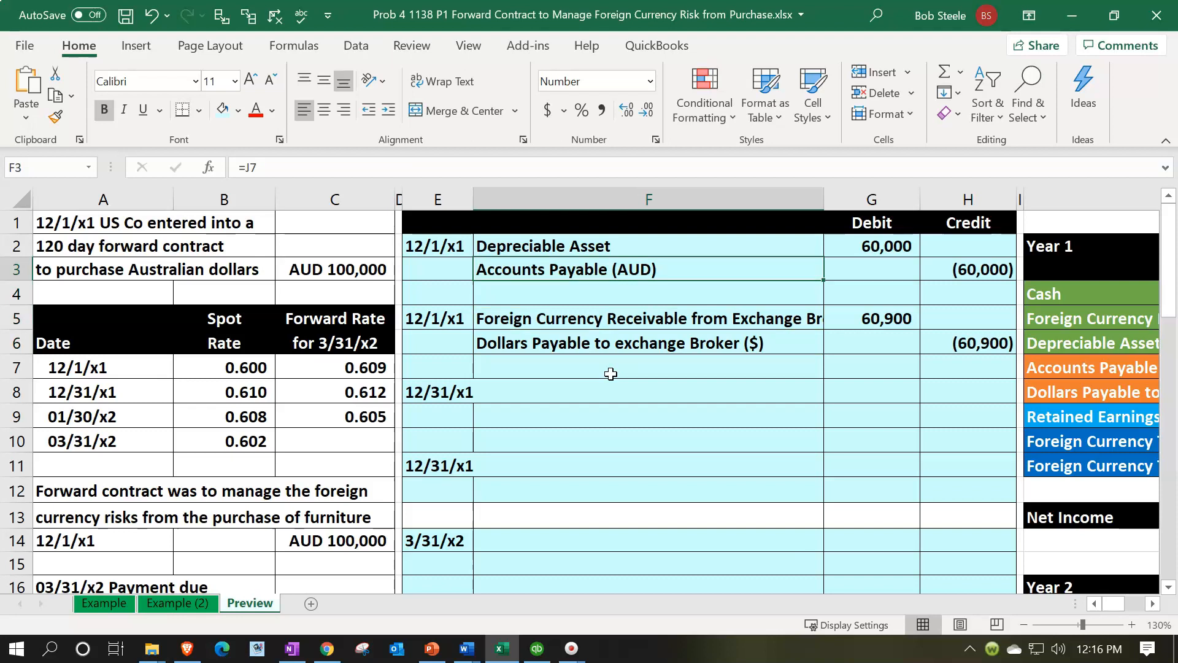
key("Down")
key("Down")
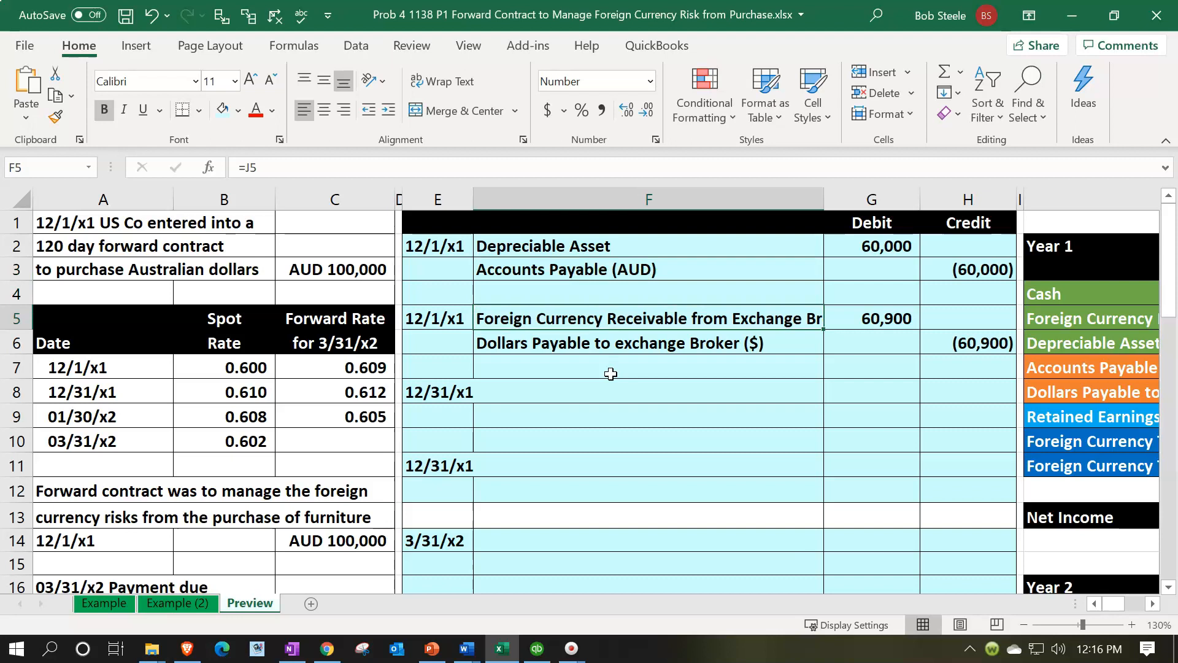
Compare the forward contract entry's debit and credit amounts with the Accounts Payable (AUD) entry above it
key("Right")
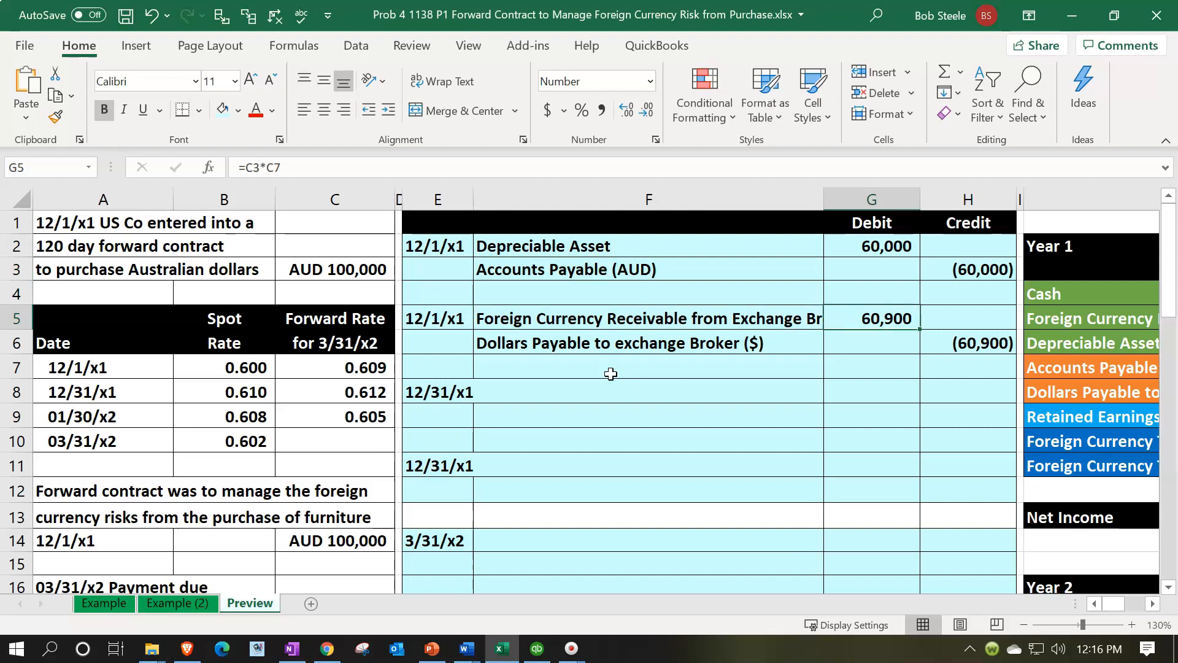
key("Up")
key("Up")
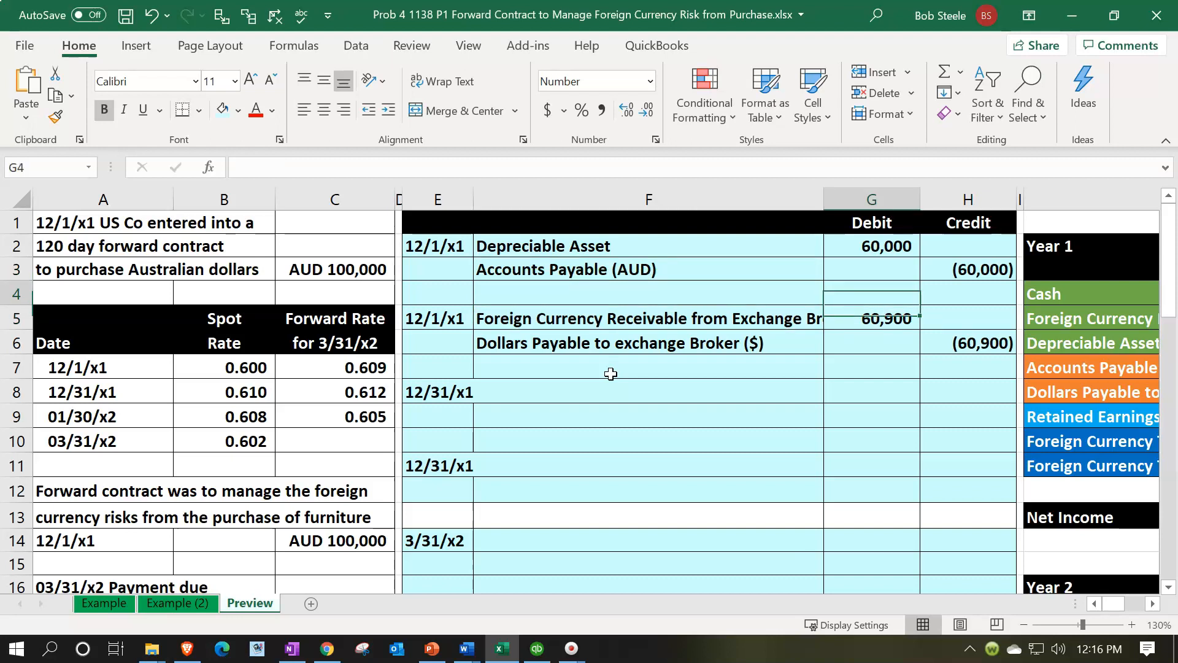
key("Left")
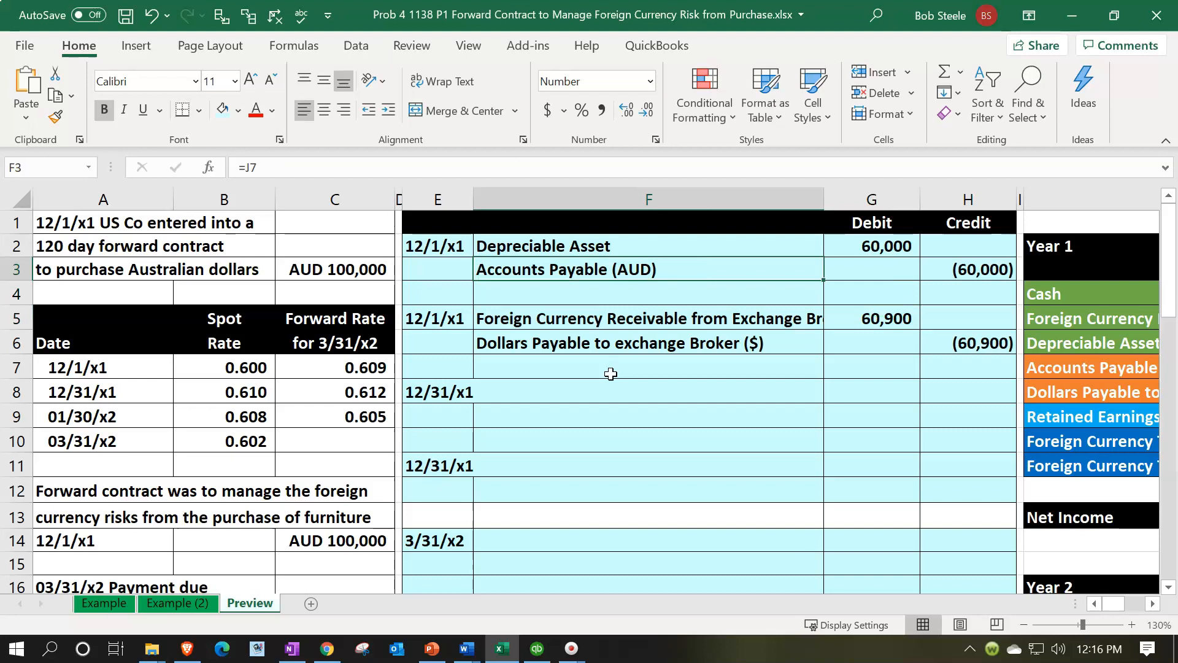
key("Down")
key("Down")
key("Down")
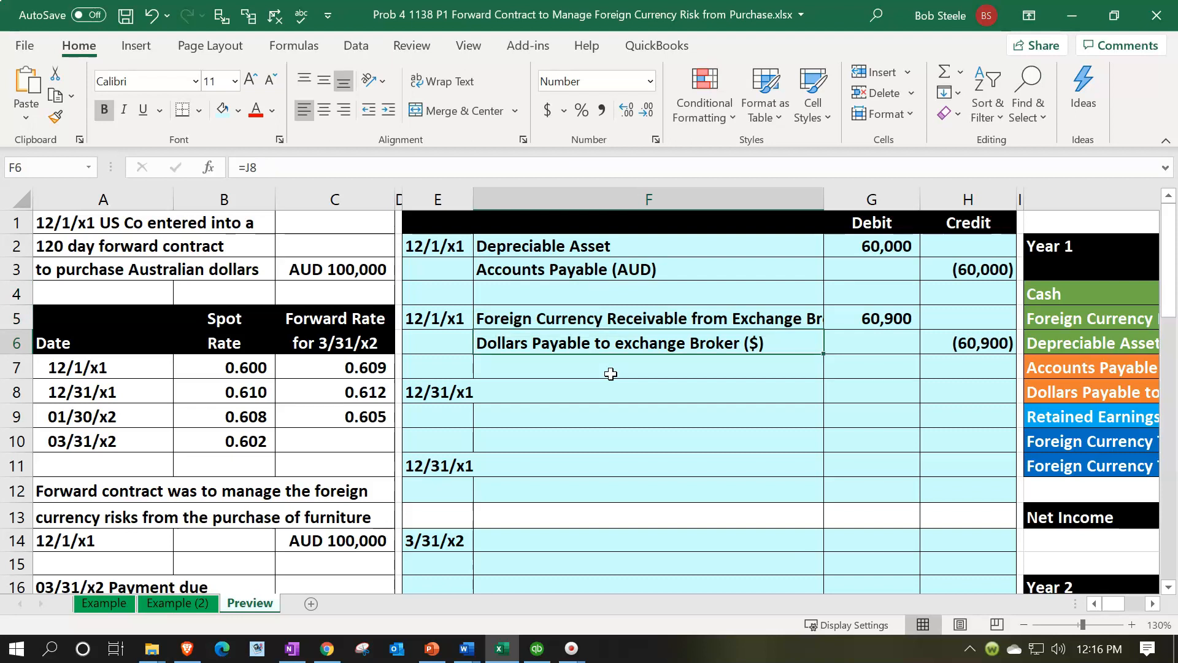
key("Right")
key("Right")
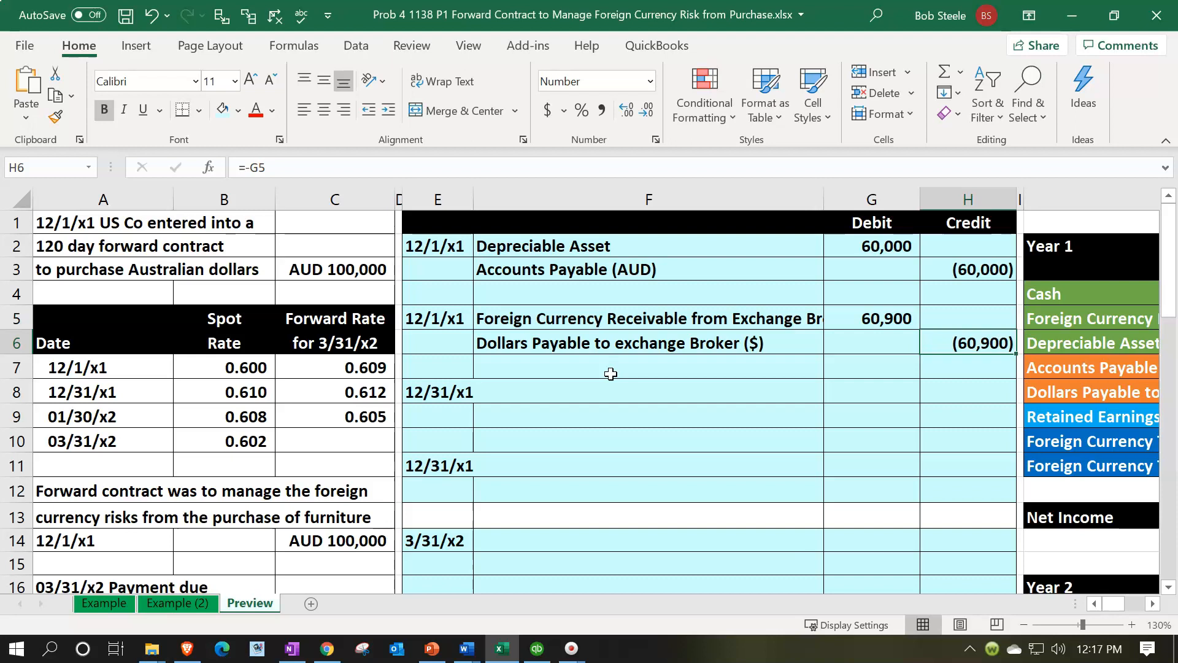
key("Up")
key("Left")
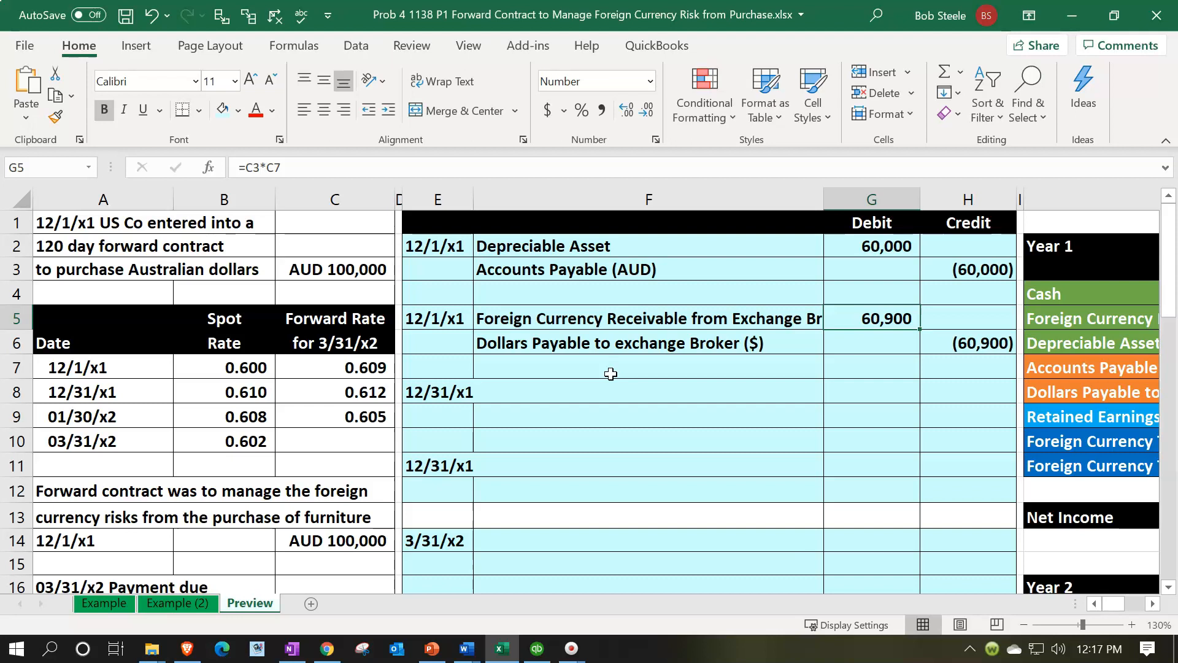
key("Up")
key("Up")
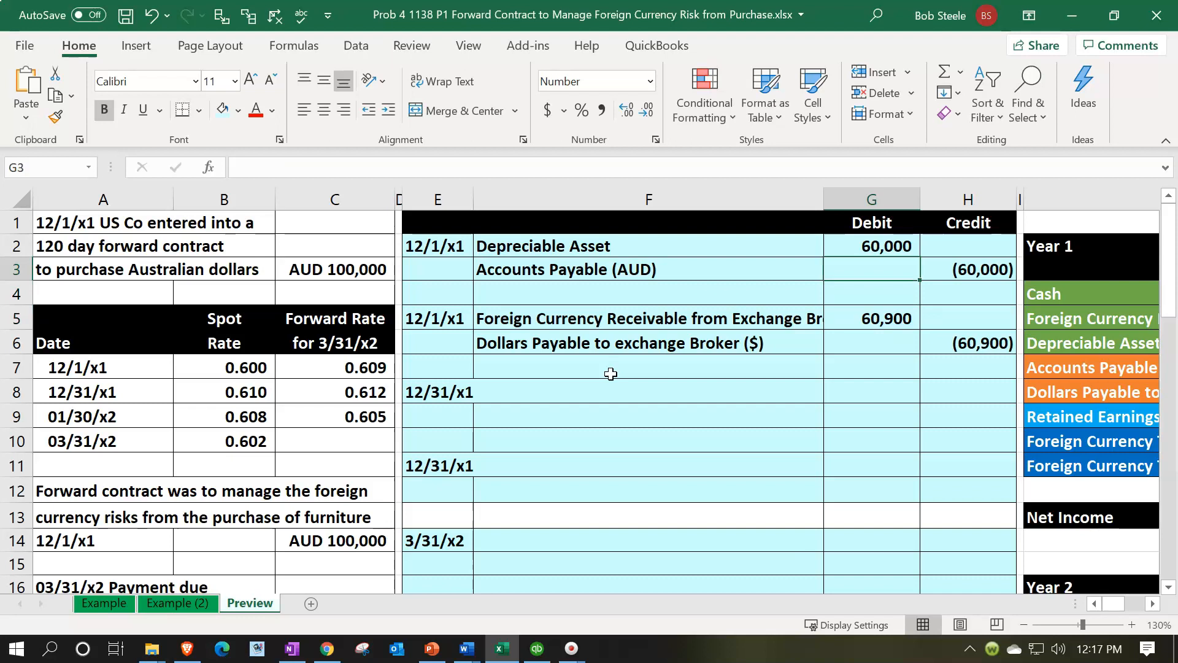
key("Down")
key("Down")
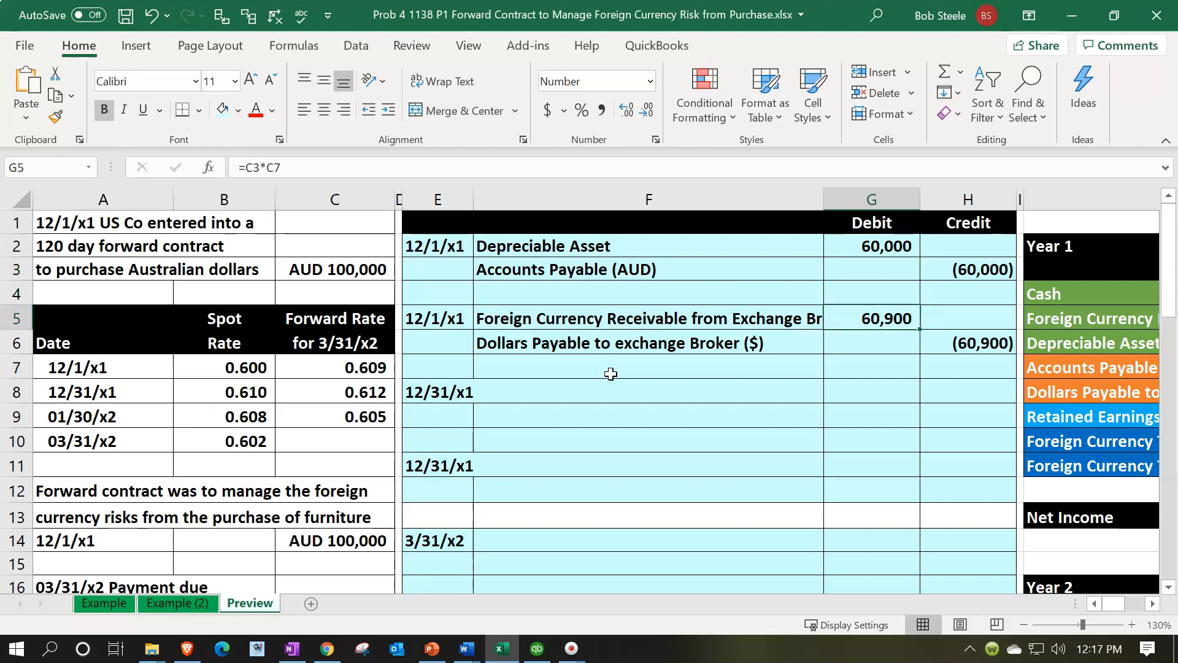
Inspect the receivable's formula in G5 and compare the 12/1/x1 forward rate with the 03/31/x2 spot rate
double_click(854, 318)
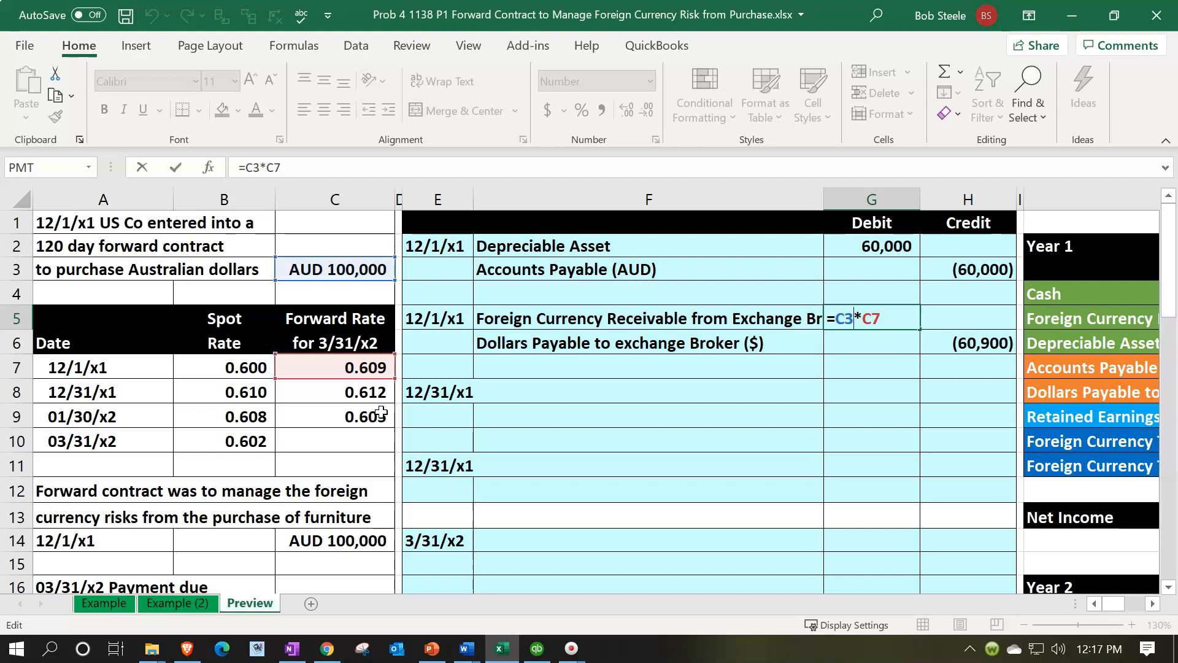
key("Return")
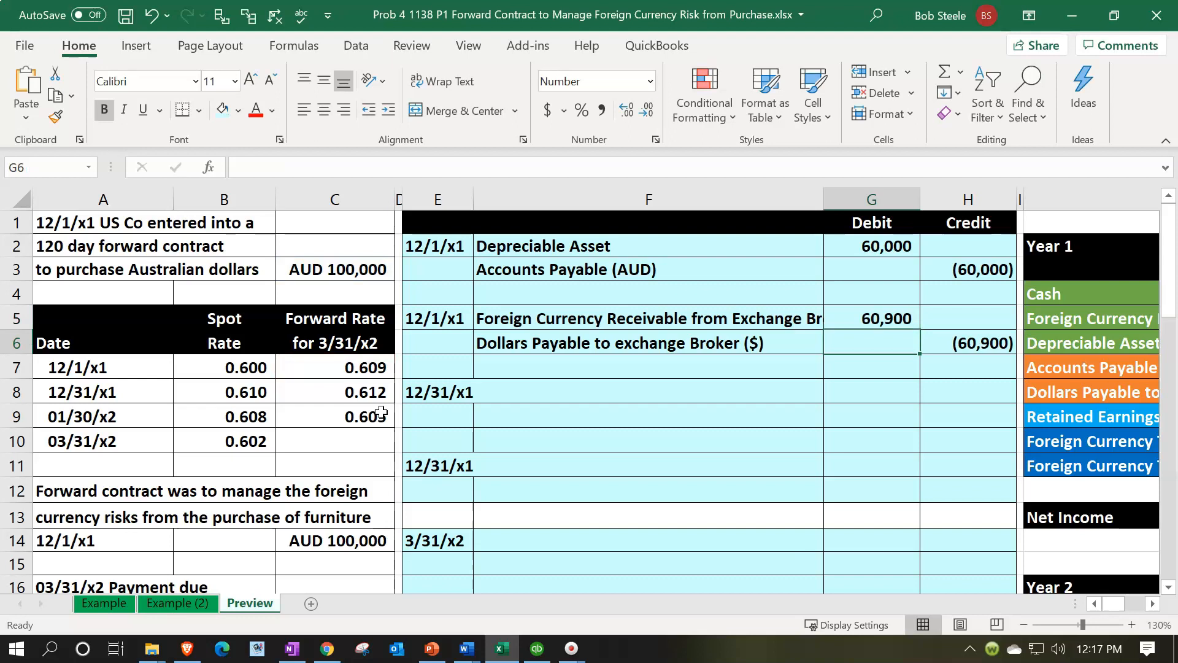
left_click(351, 369)
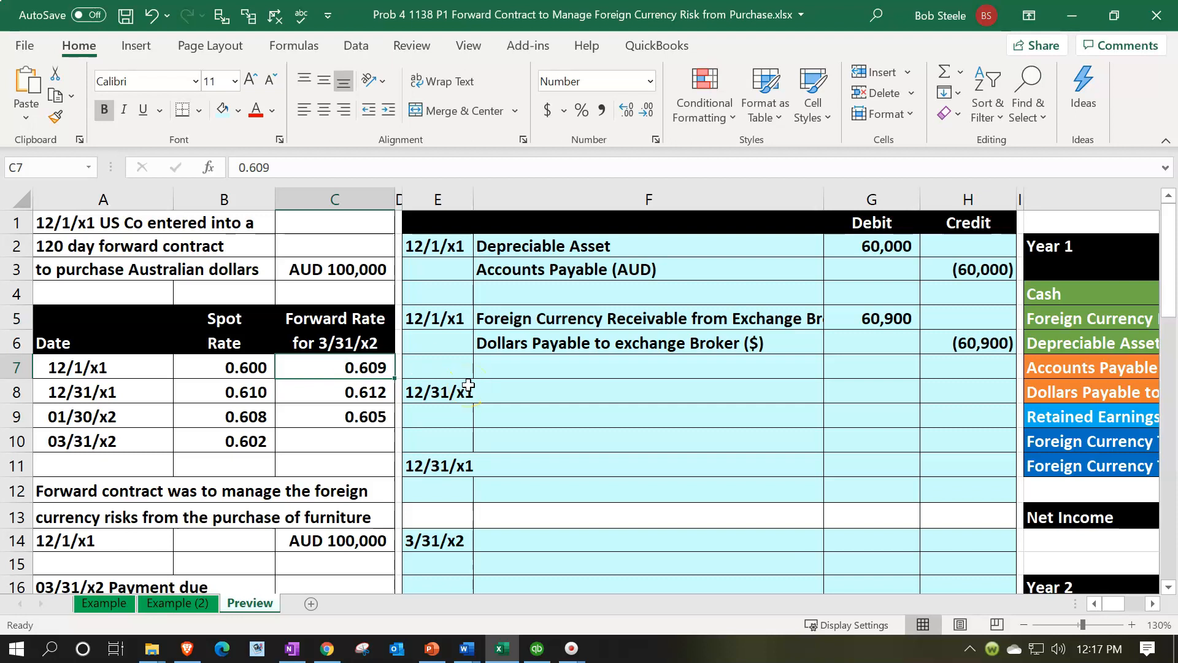
key("Down")
key("Down")
key("Down")
key("Left")
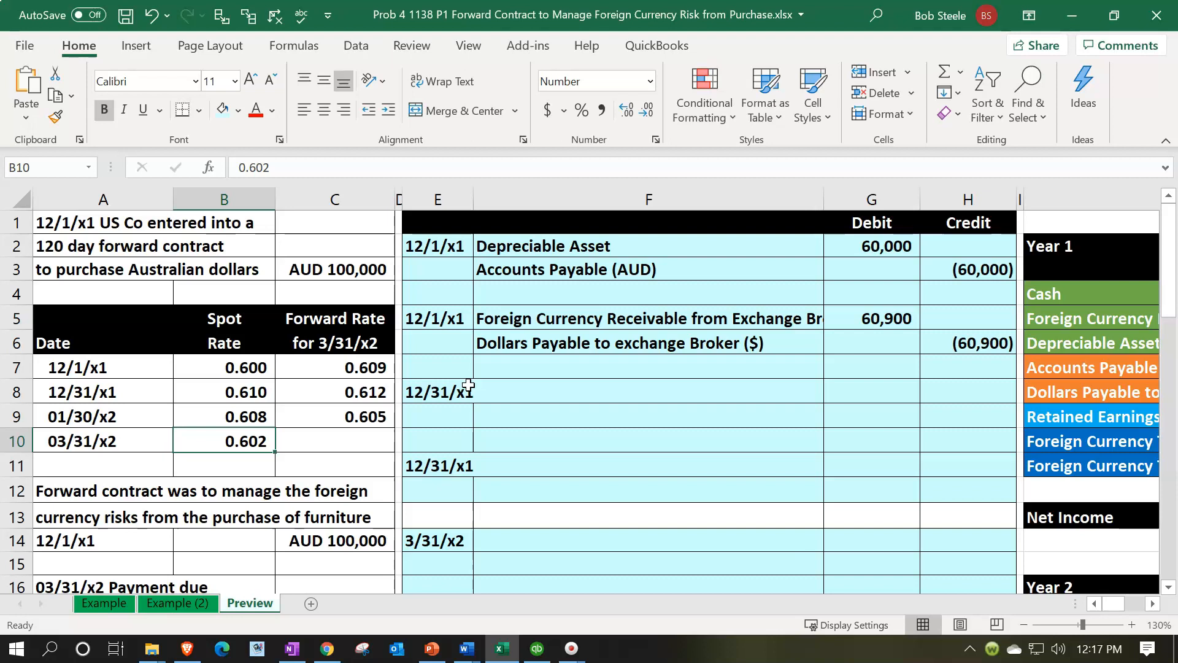
key("Right")
key("Up")
key("Up")
key("Up")
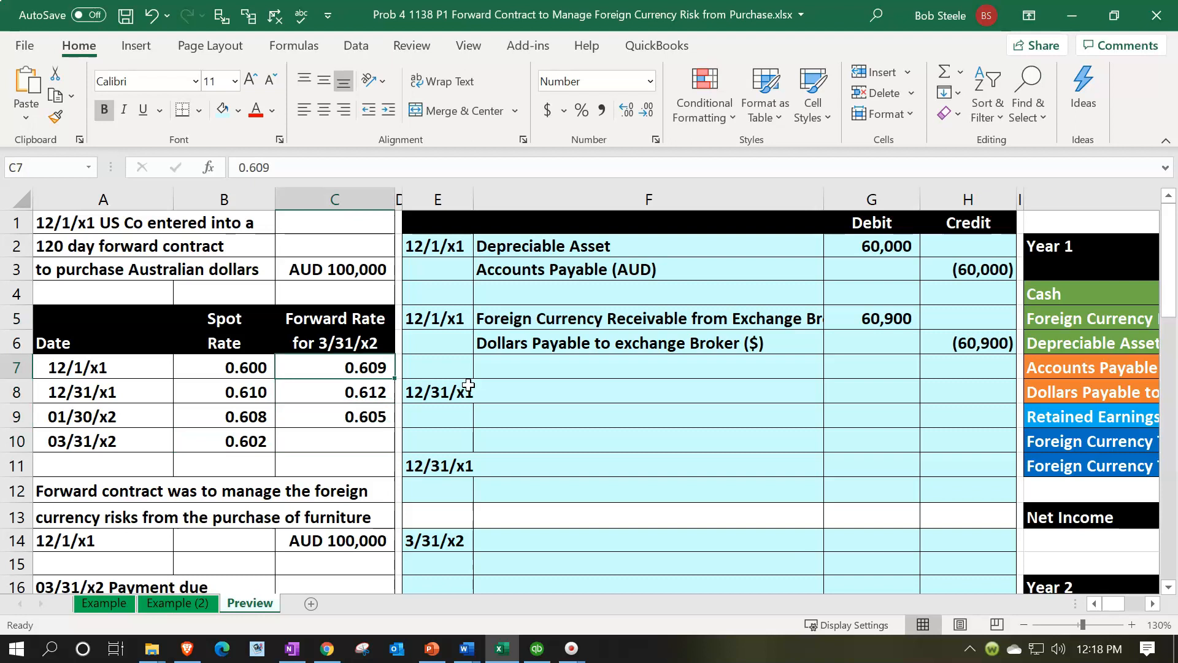
Review the receivable and dollars payable account lines of the forward contract entry in F5 and F6
left_click(596, 320)
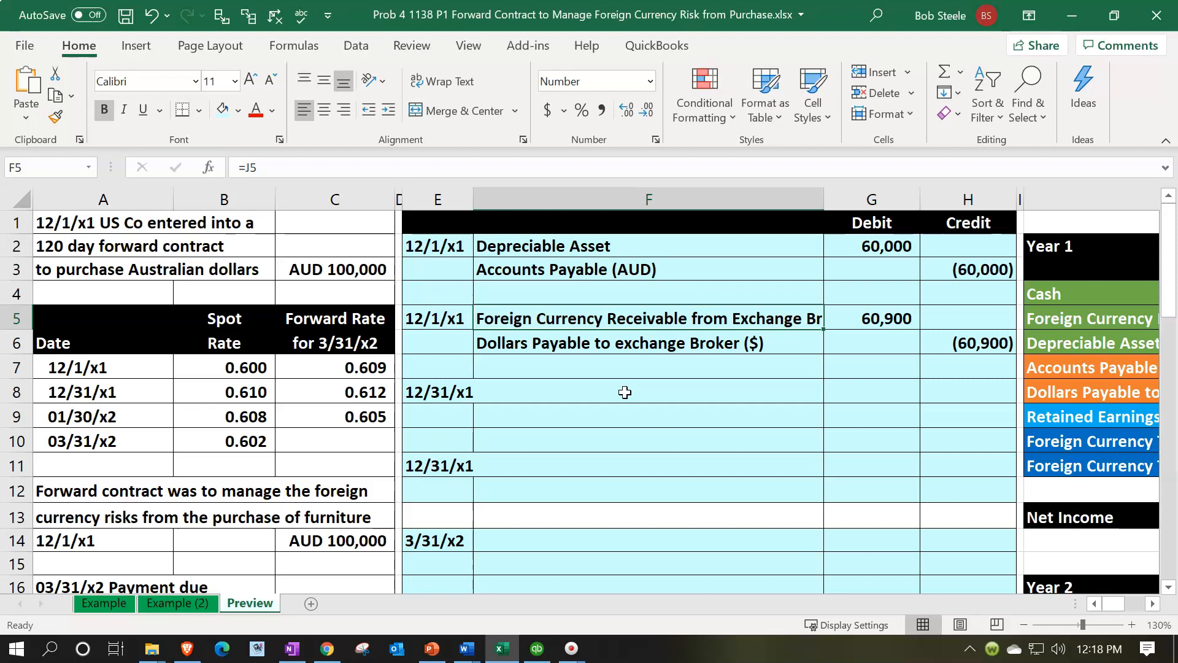
key("Down")
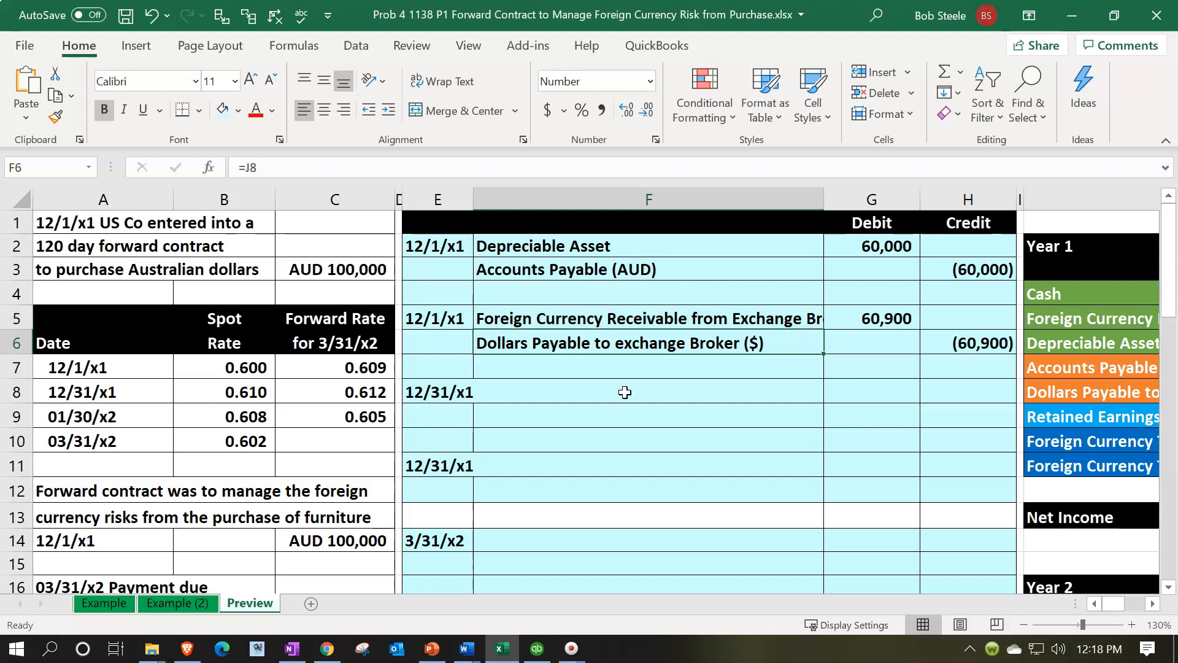
key("Up")
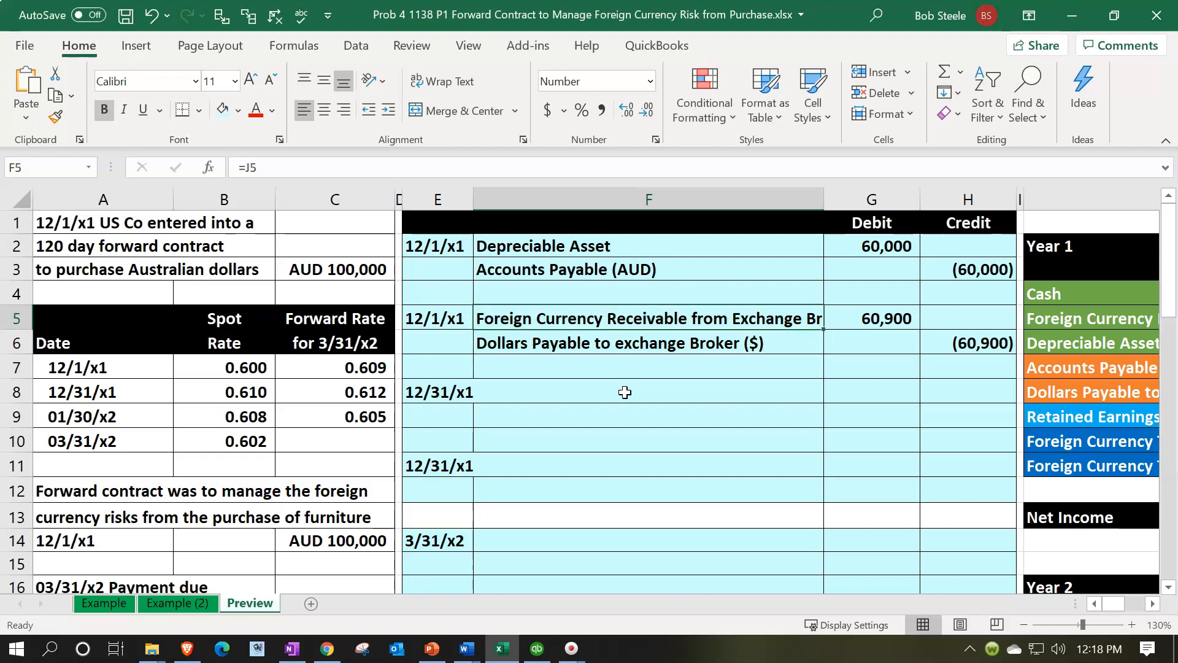
key("Down")
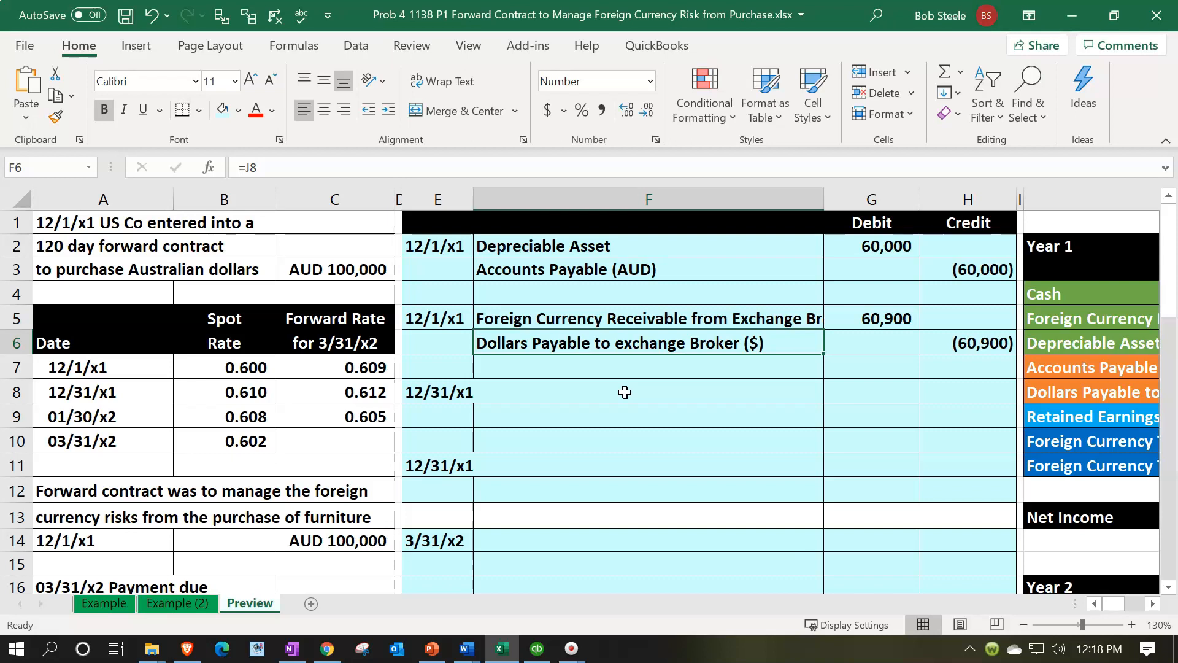
Switch to QuickBooks and open a blank general journal entry, dismissing the notice about automatic entry numbering
left_click(536, 649)
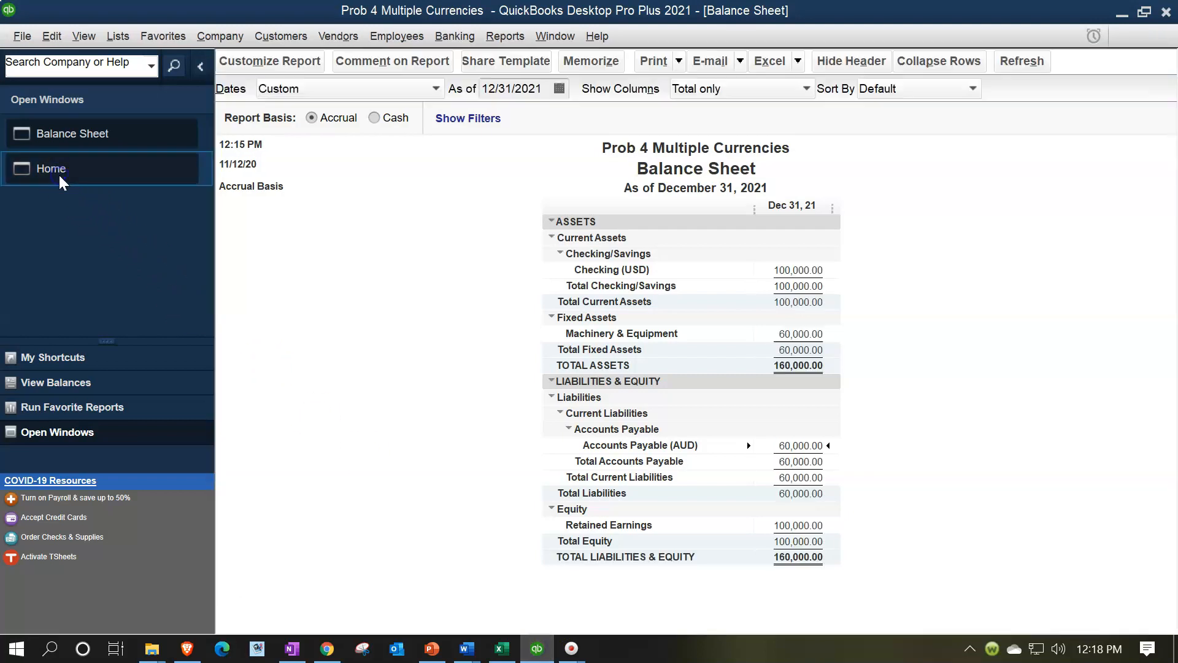
left_click(60, 177)
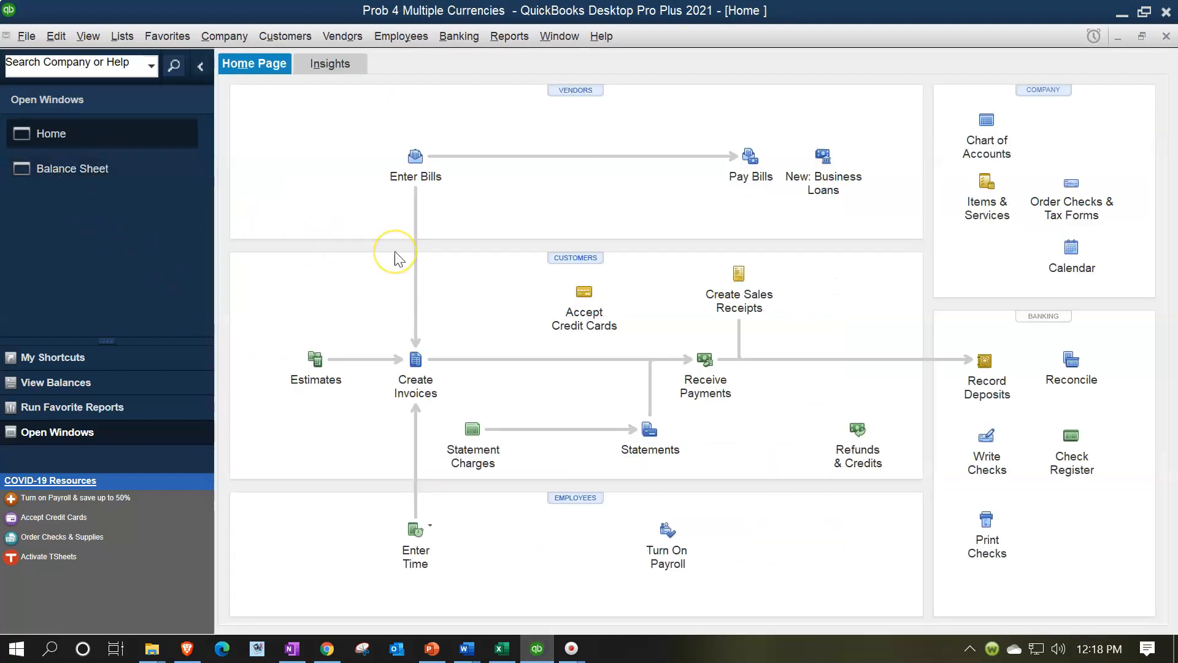
left_click(223, 39)
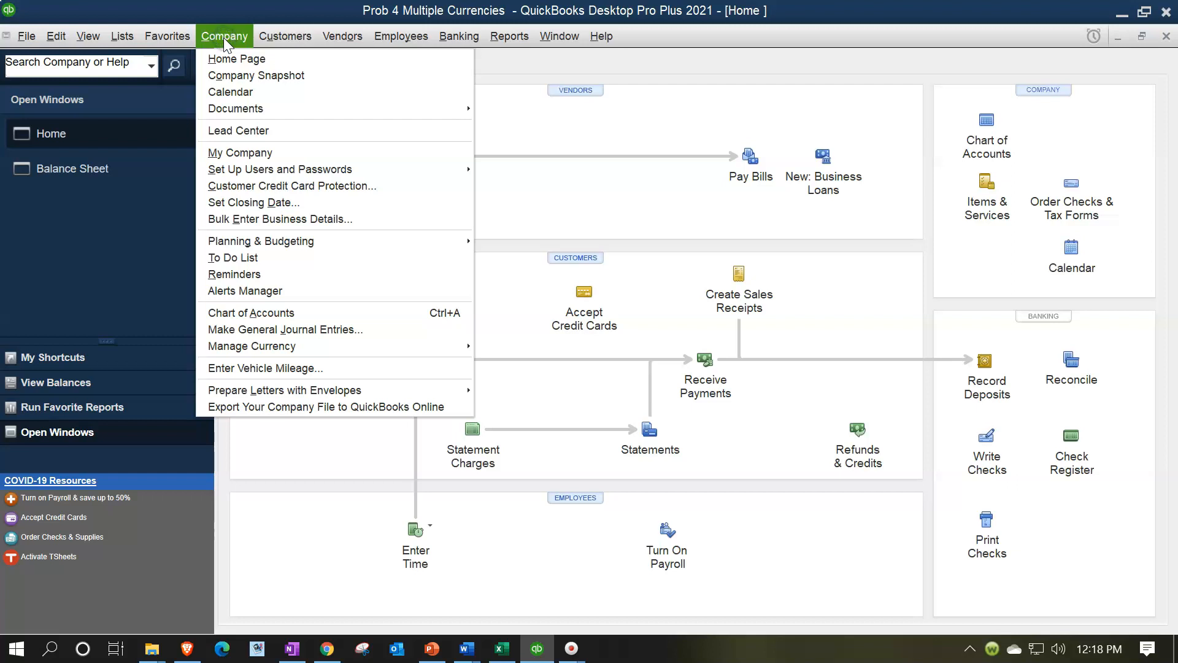
left_click(307, 330)
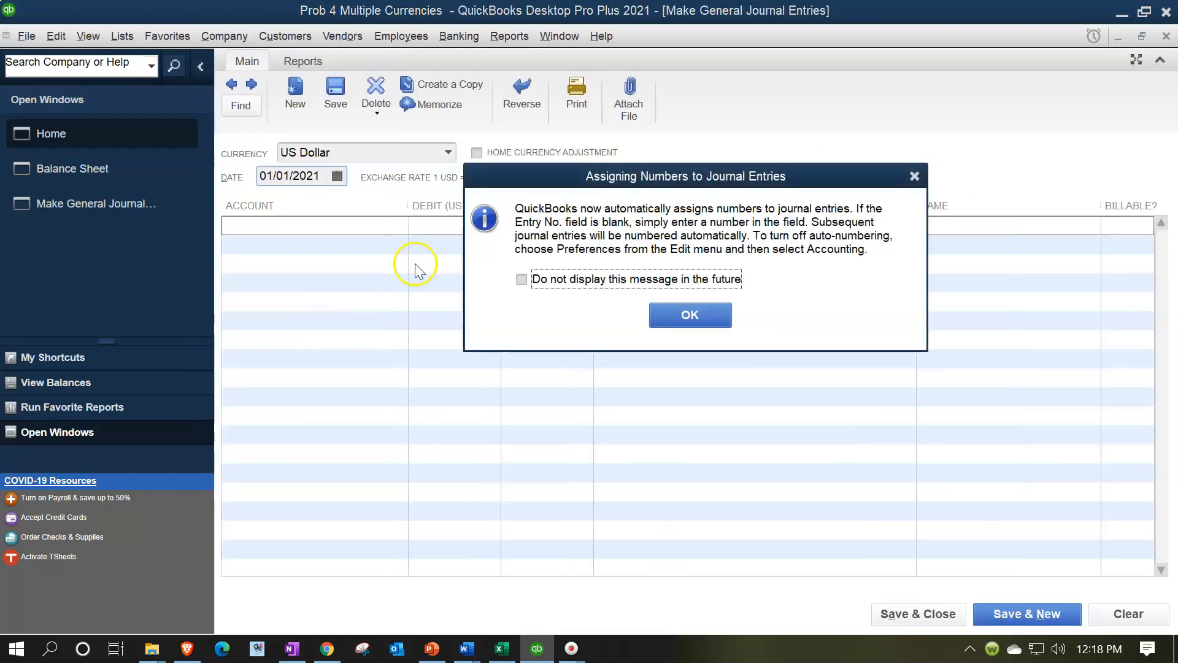
left_click(914, 176)
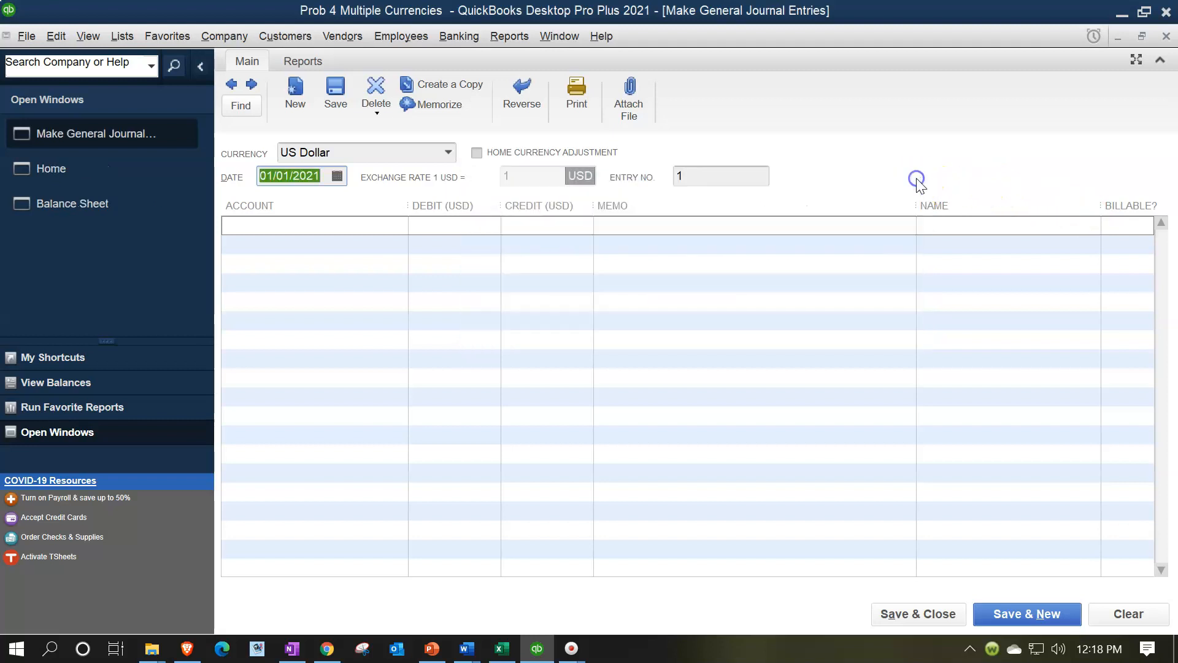
Close the blank general journal entry without recording anything and open the chart of accounts
left_click(439, 256)
left_click(820, 186)
left_click(1166, 36)
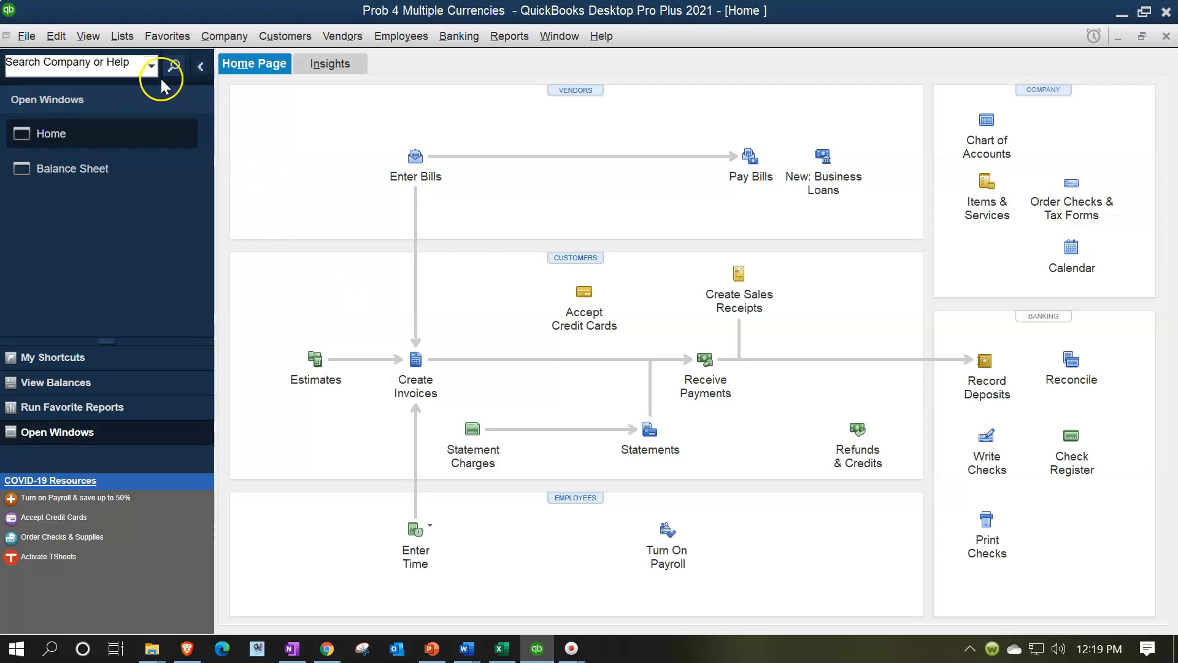
left_click(120, 38)
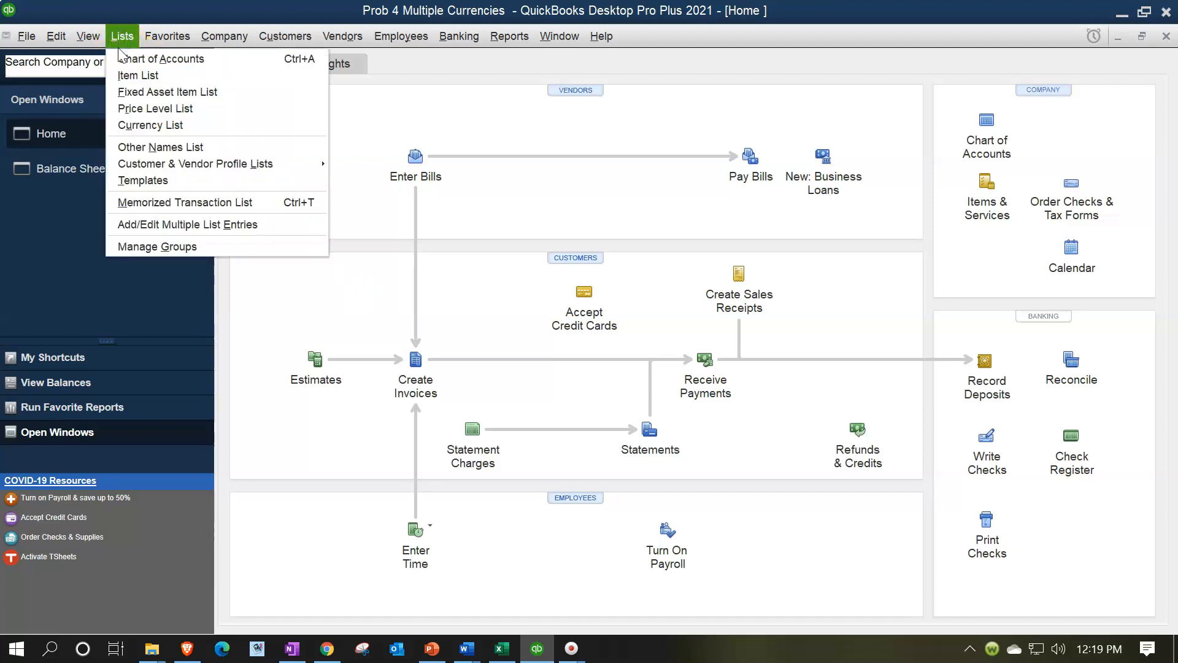
left_click(126, 58)
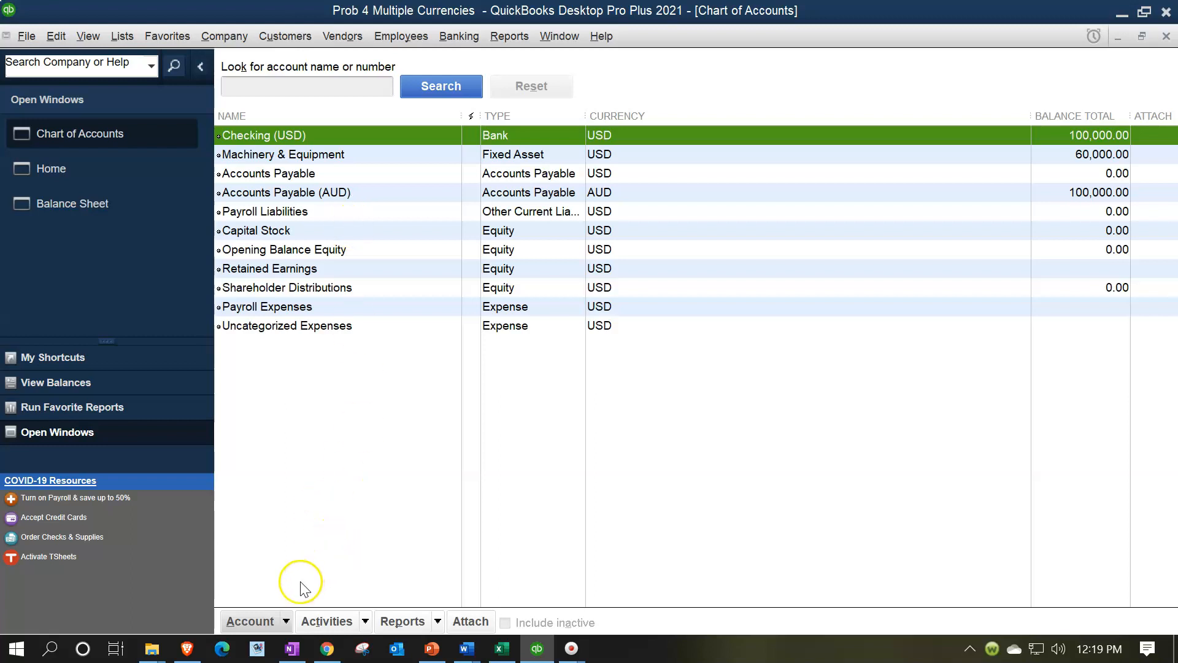
Start a new account of type Accounts Receivable and set its currency to Australian Dollar
left_click(286, 616)
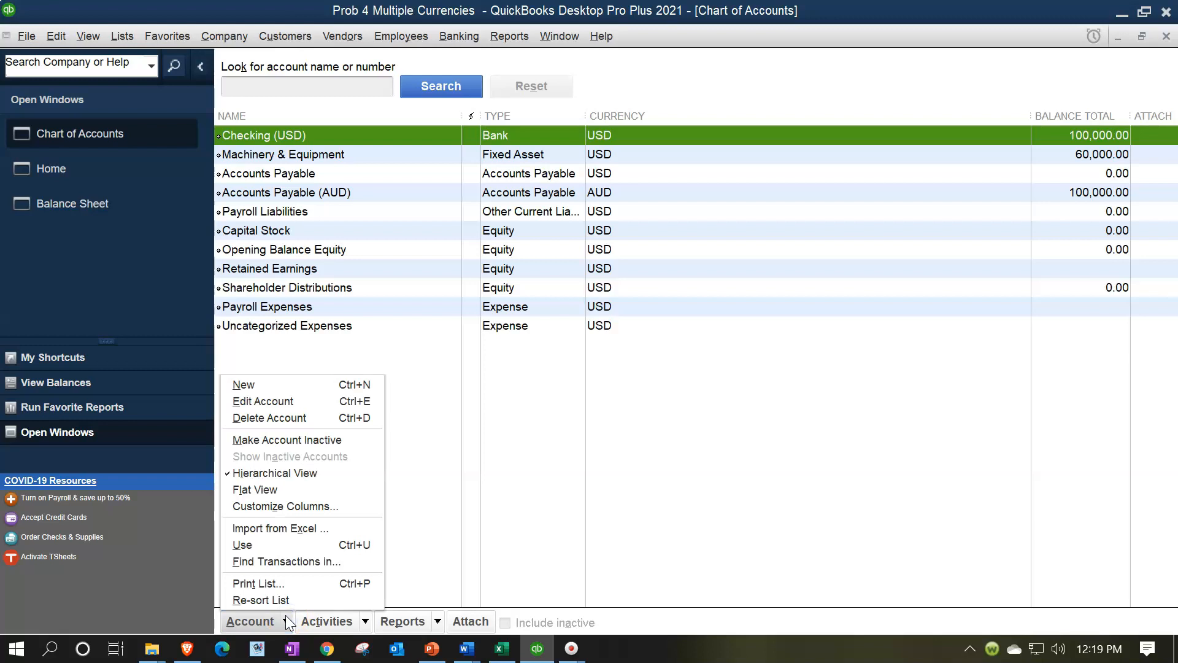
left_click(287, 387)
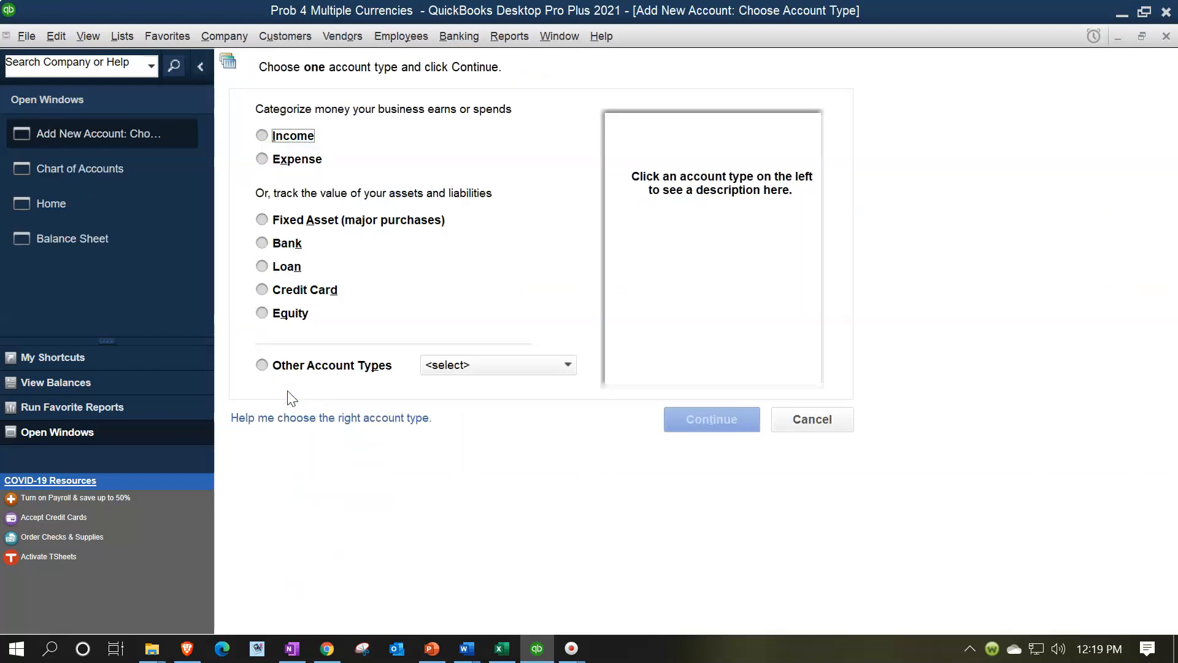
left_click(478, 365)
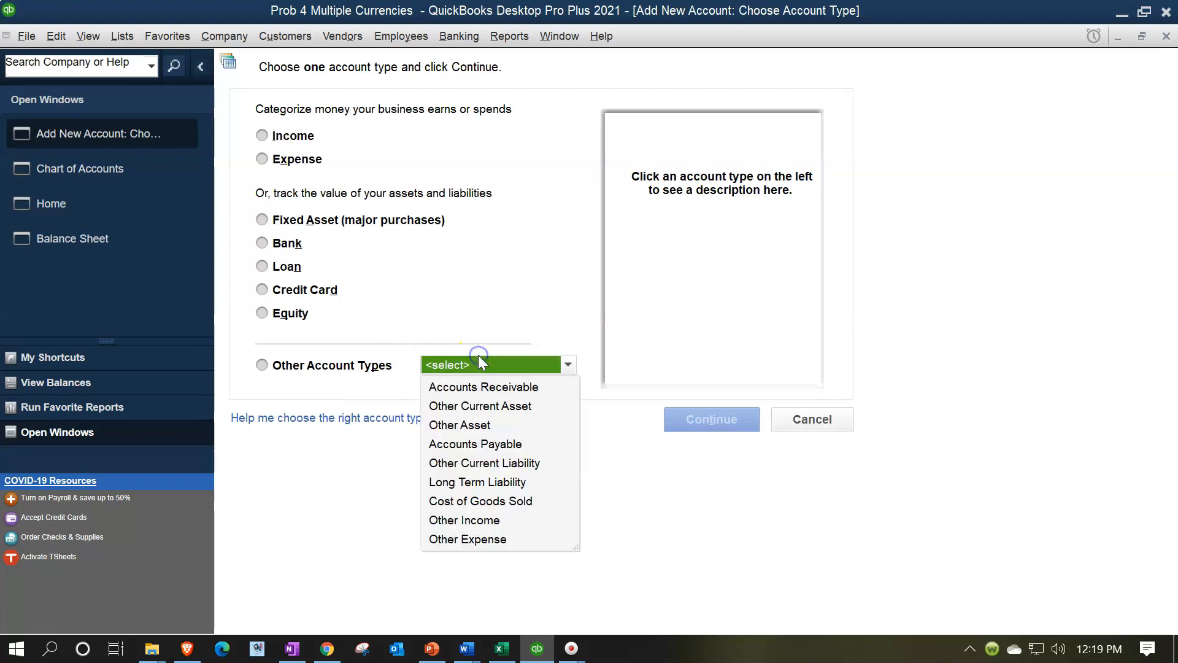
left_click(484, 387)
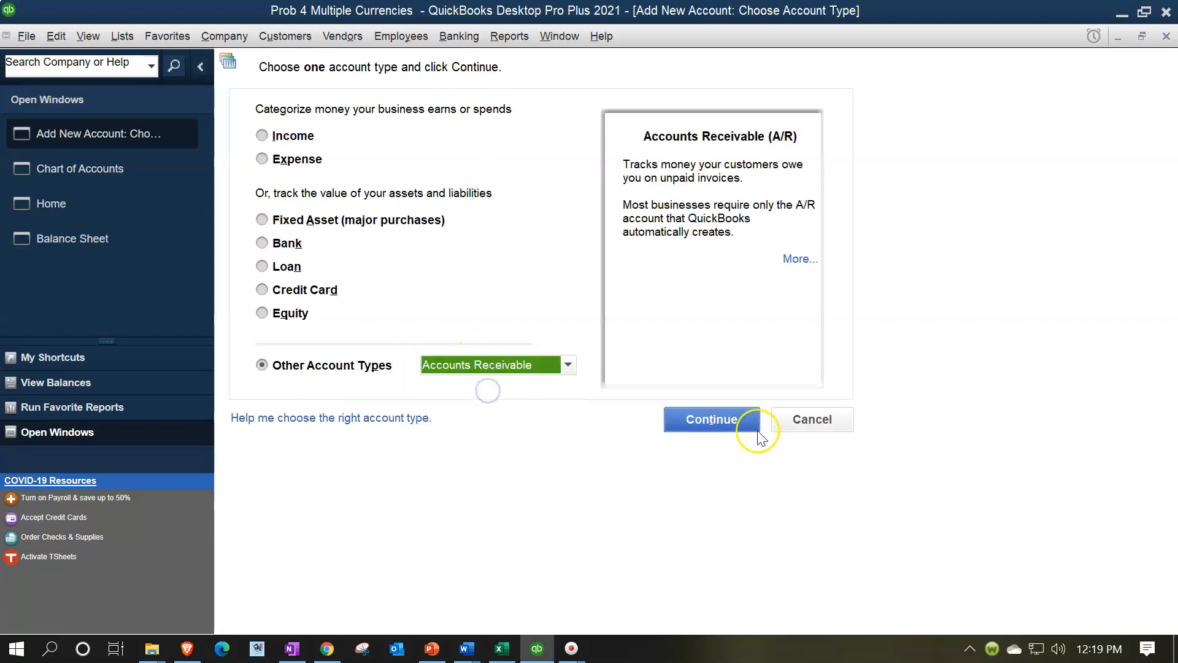
left_click(736, 422)
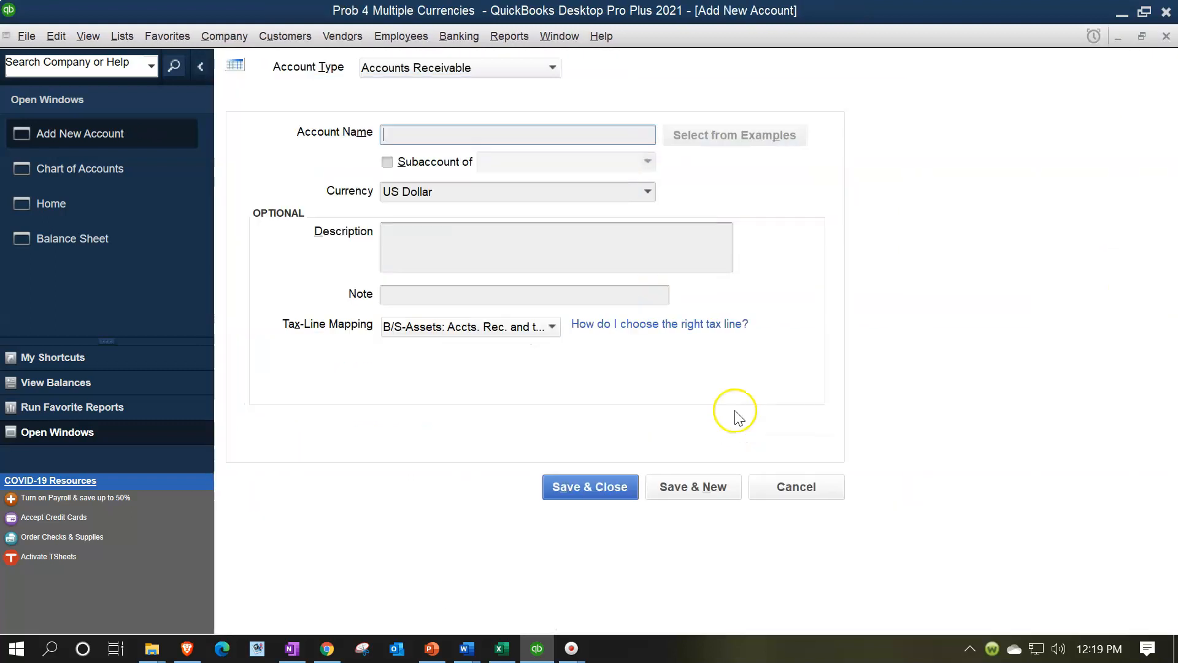
left_click(648, 192)
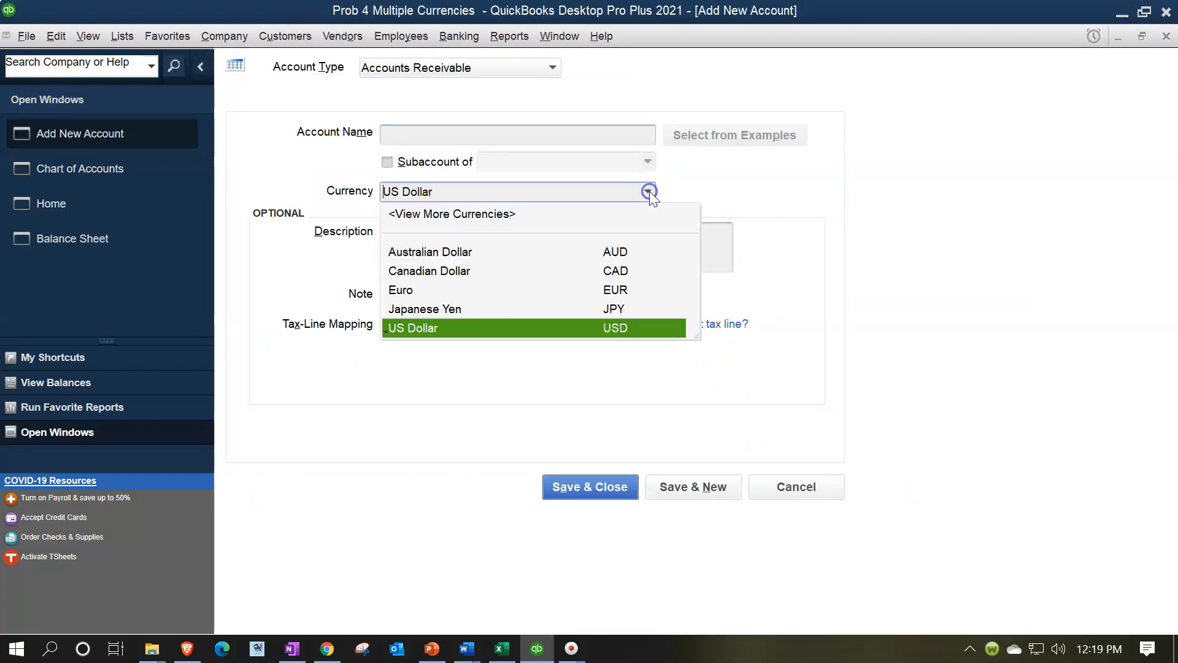
left_click(452, 258)
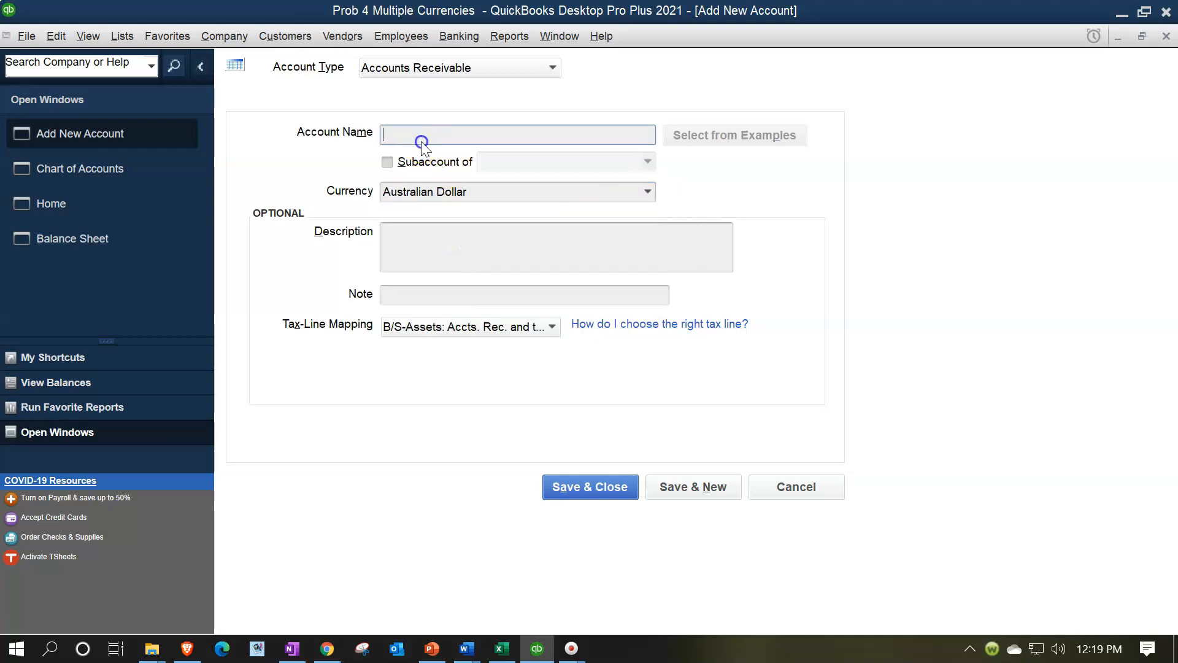
Name the new receivable account Receivable EB (AUD) and save it to the chart of accounts
type("Receivable Exchange Broaker ")
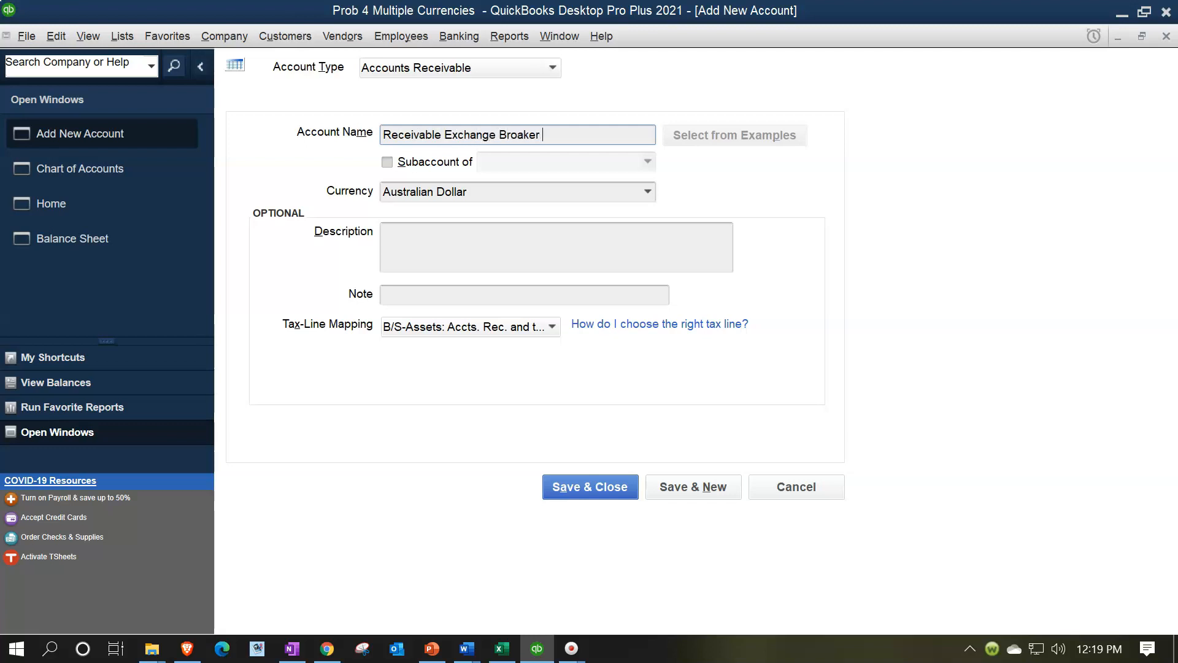
type("(AU")
key("BackSpace")
key("BackSpace")
left_click(556, 132)
key("BackSpace")
key("BackSpace")
key("BackSpace")
key("BackSpace")
key("BackSpace")
key("BackSpace")
key("BackSpace")
key("BackSpace")
key("BackSpace")
key("BackSpace")
key("BackSpace")
key("BackSpace")
key("BackSpace")
key("BackSpace")
key("BackSpace")
key("BackSpace")
key("BackSpace")
type("EB (AUD)")
key("Tab")
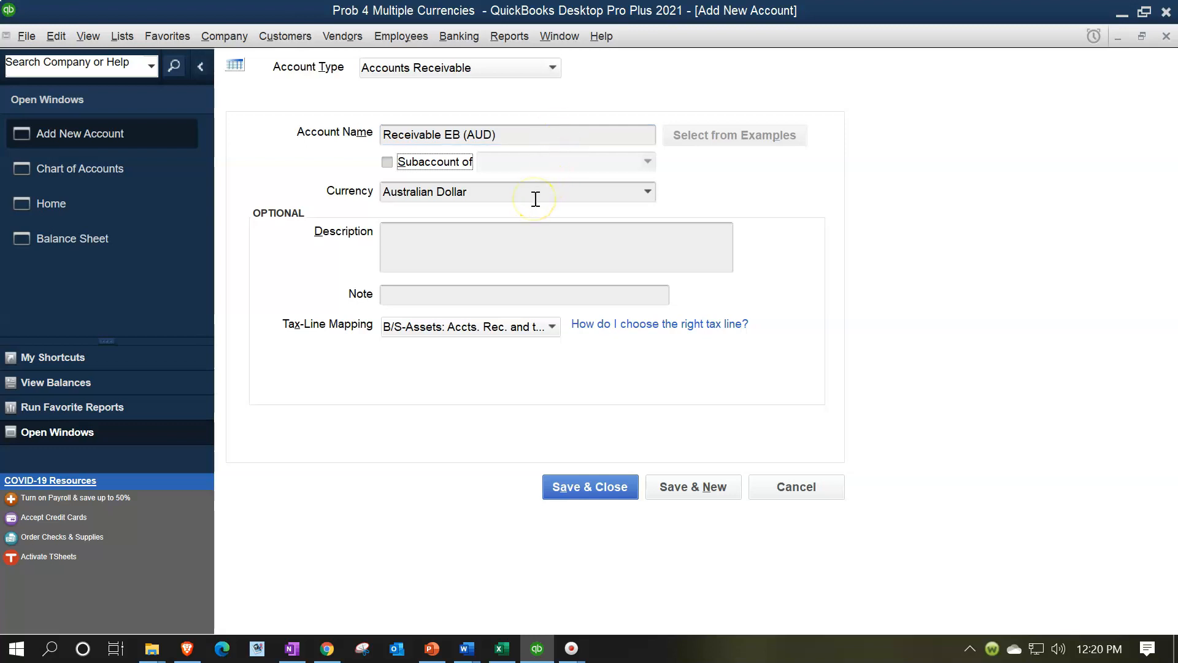
key("shift+Tab")
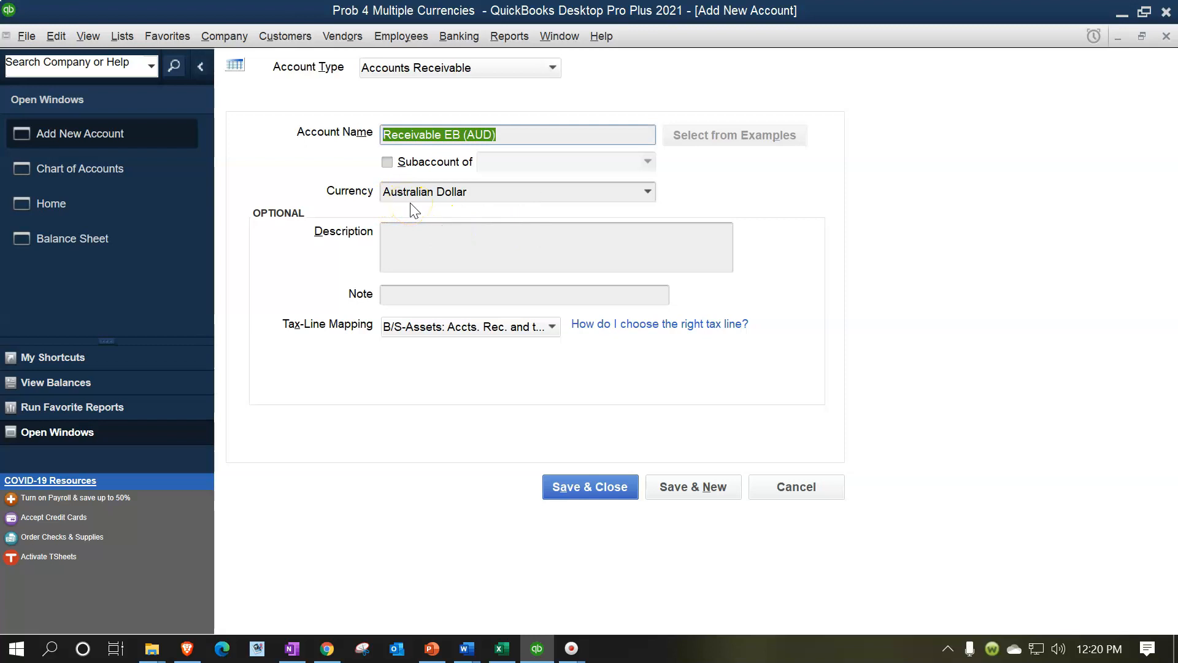
left_click(580, 488)
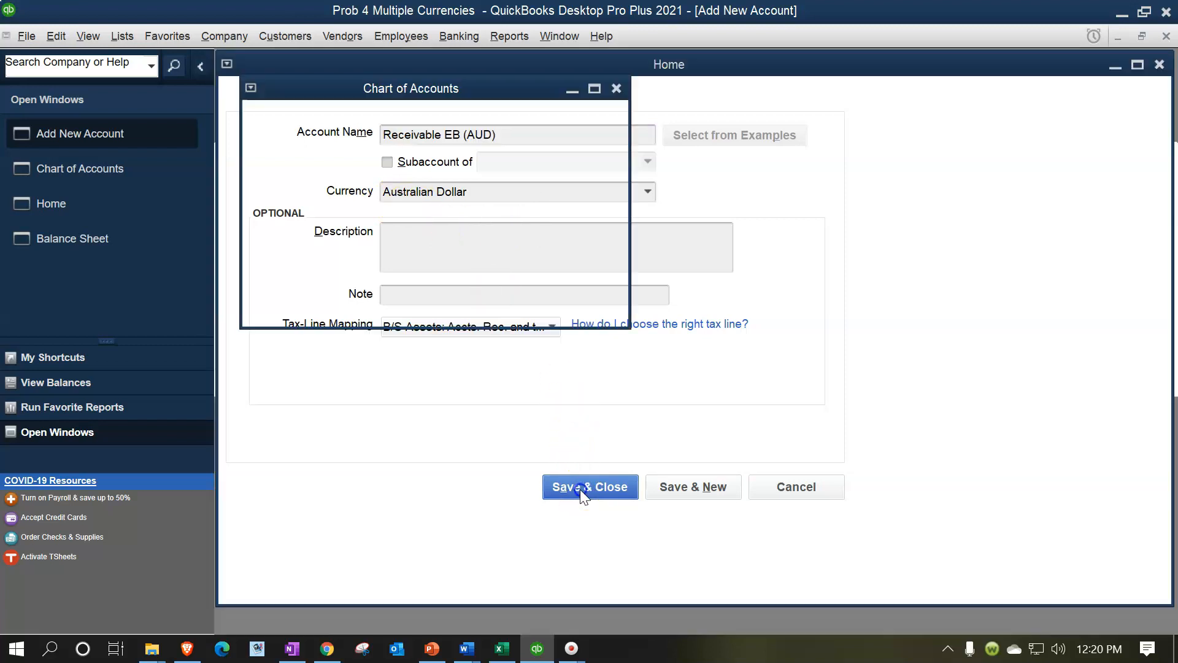
left_click(564, 485)
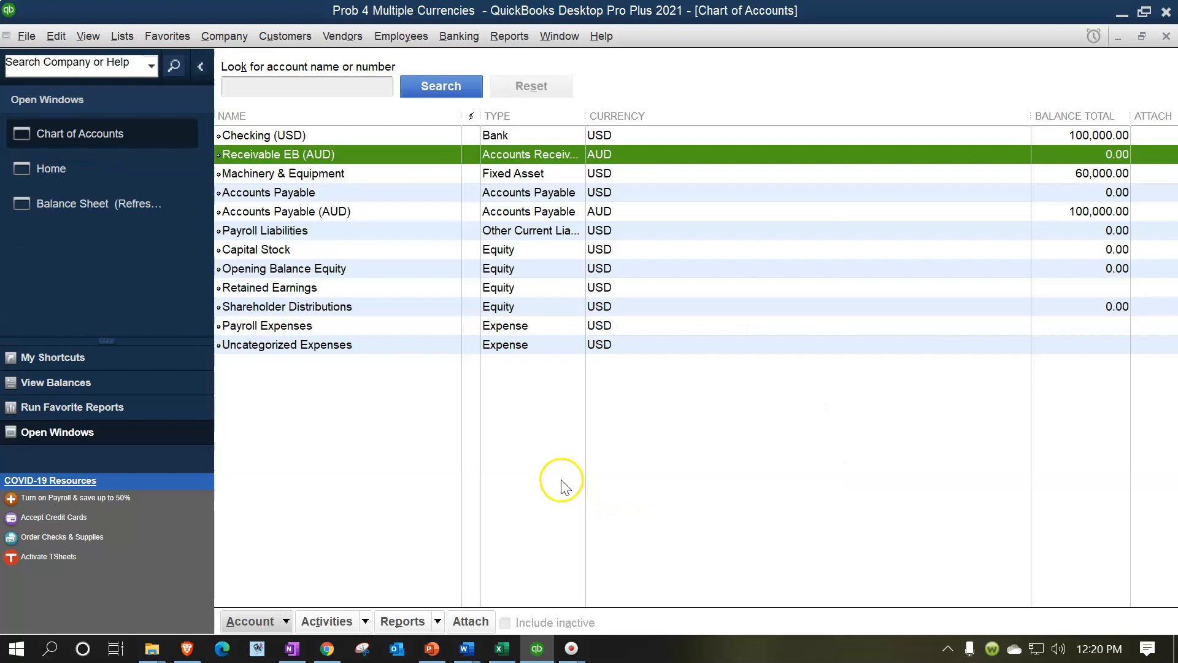
Start another new account, choosing Accounts Payable as its type
left_click(327, 192)
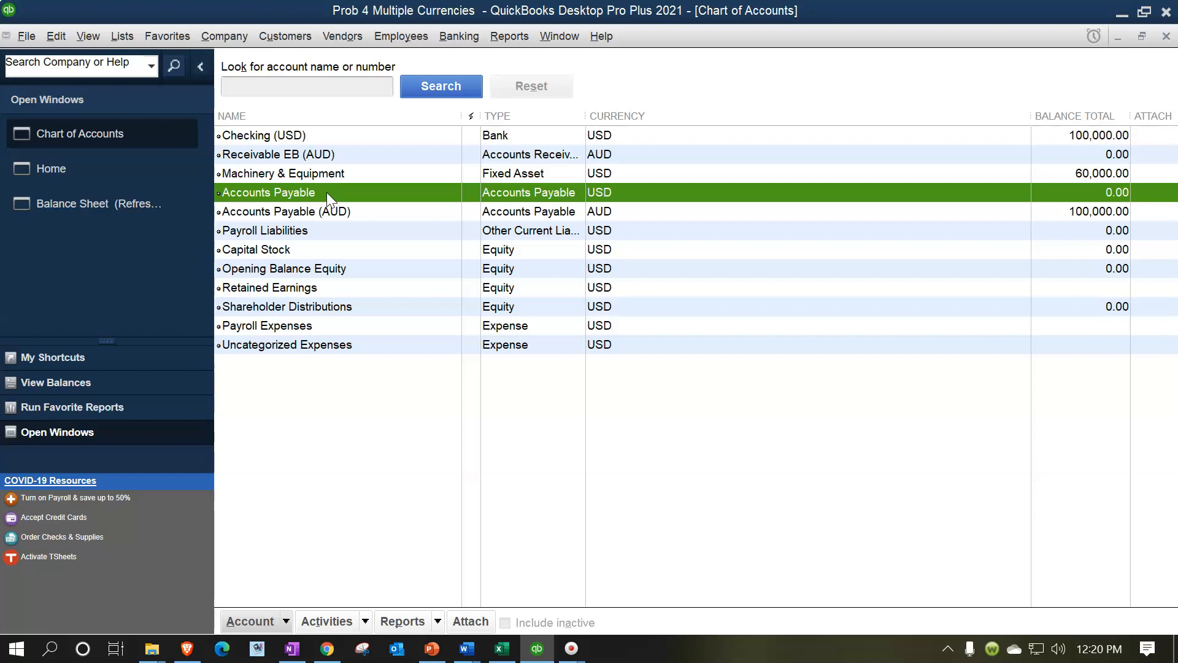
left_click(311, 155)
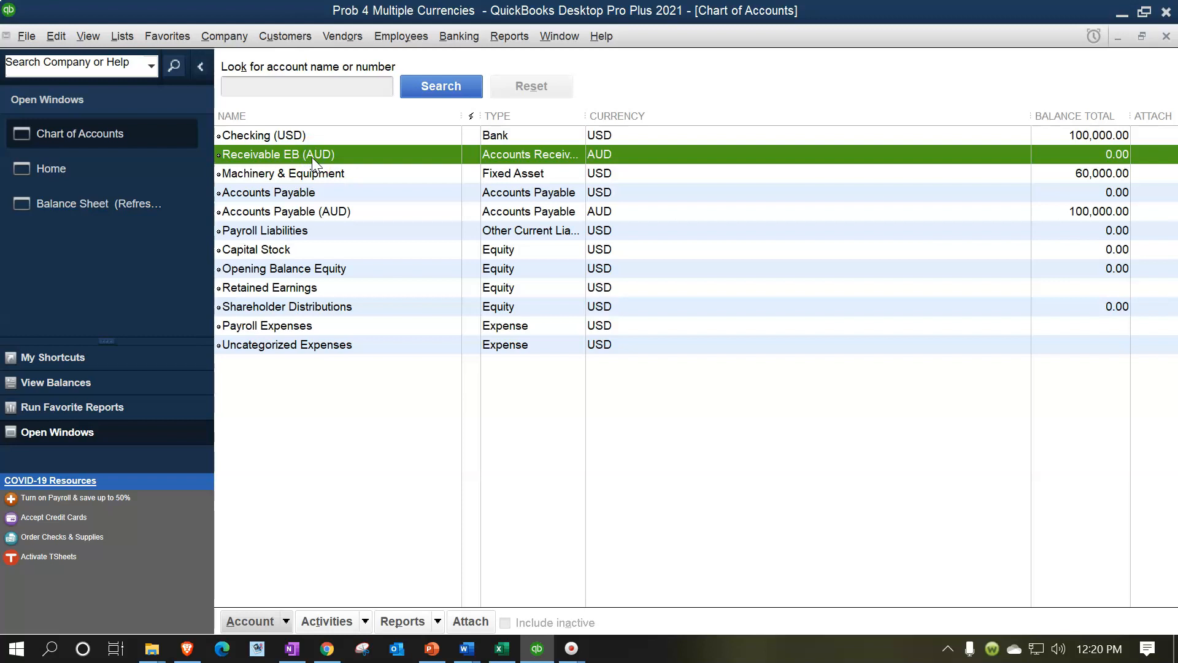
left_click(287, 618)
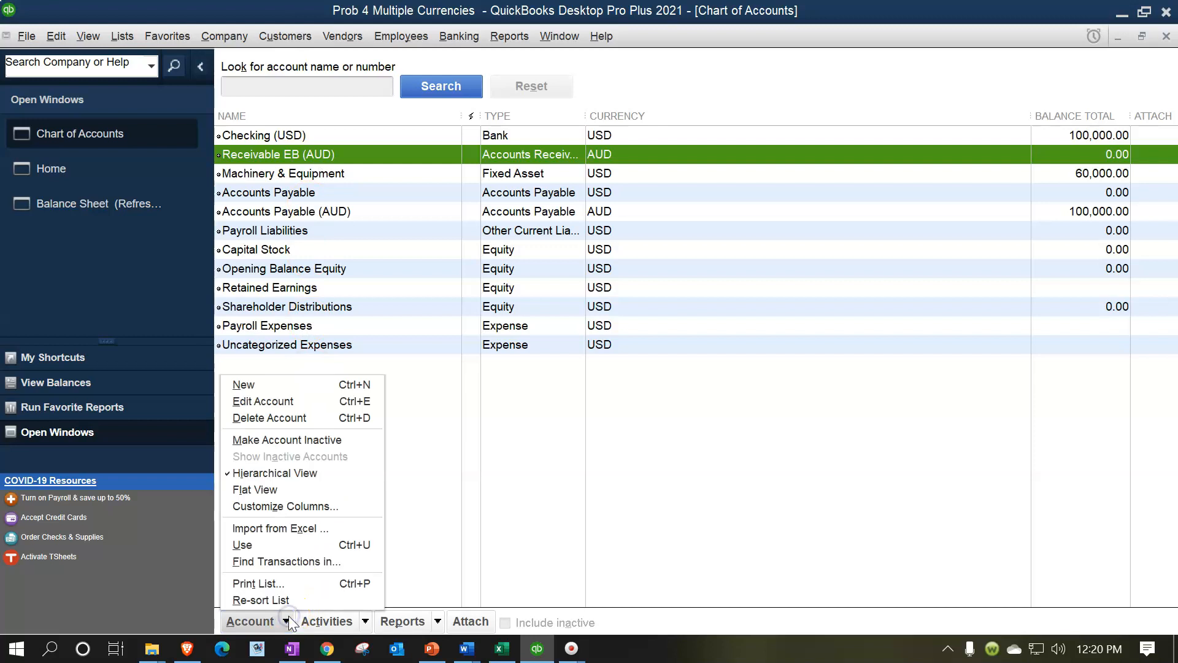
left_click(284, 384)
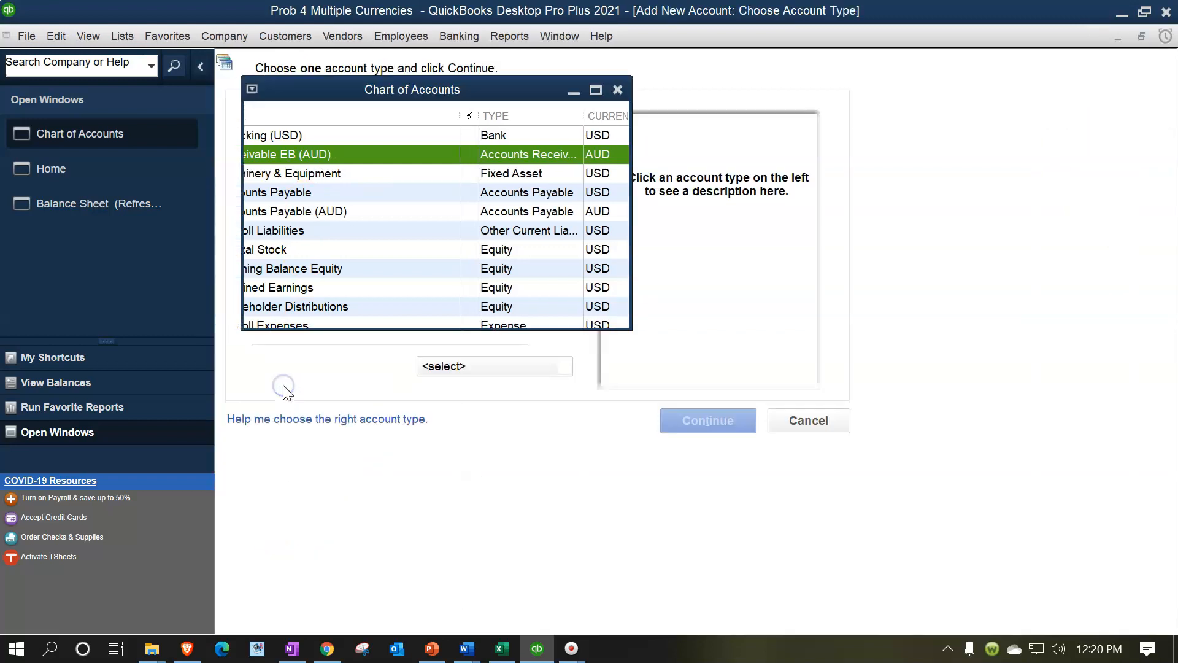
left_click(546, 366)
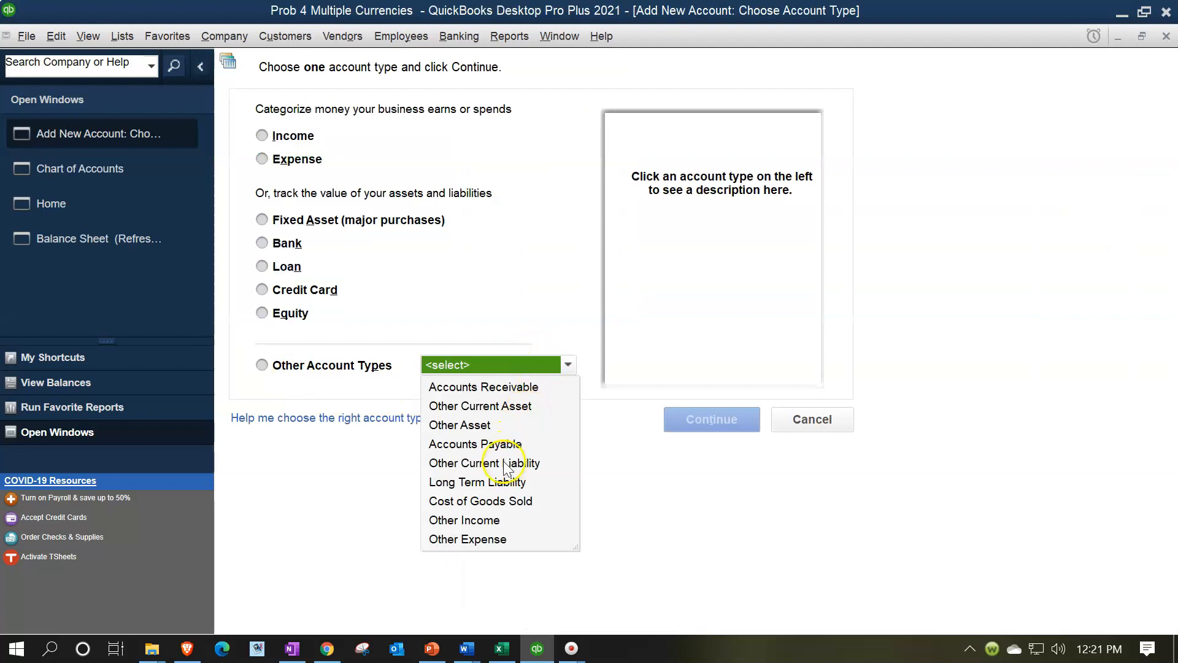
left_click(494, 444)
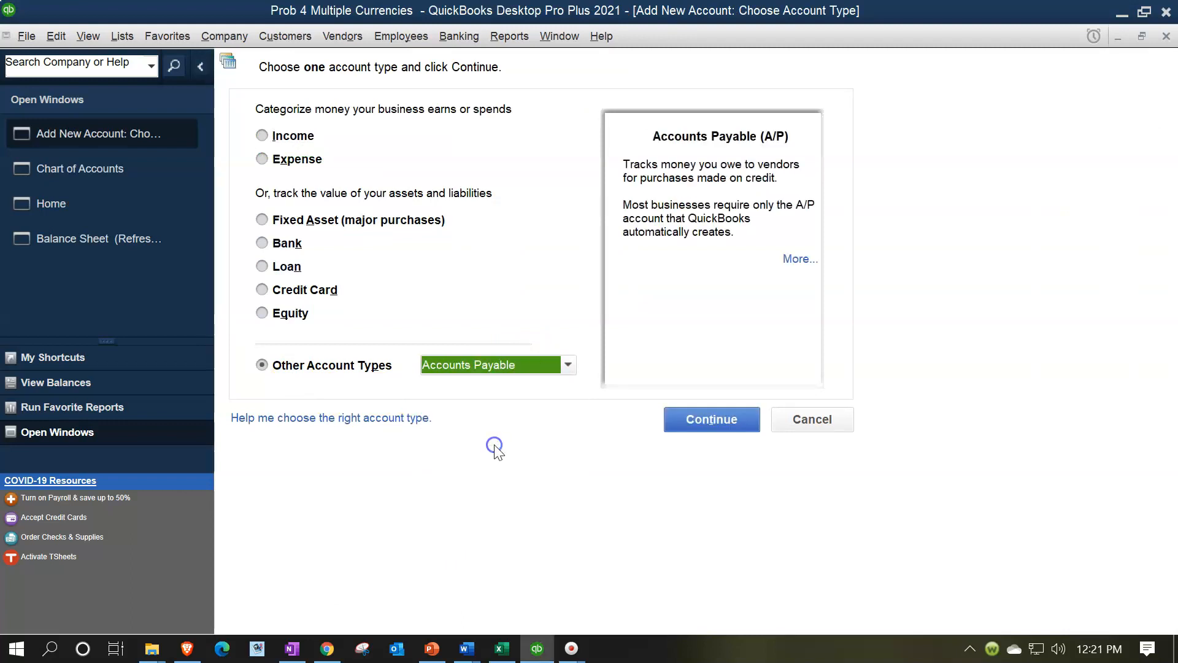
left_click(682, 423)
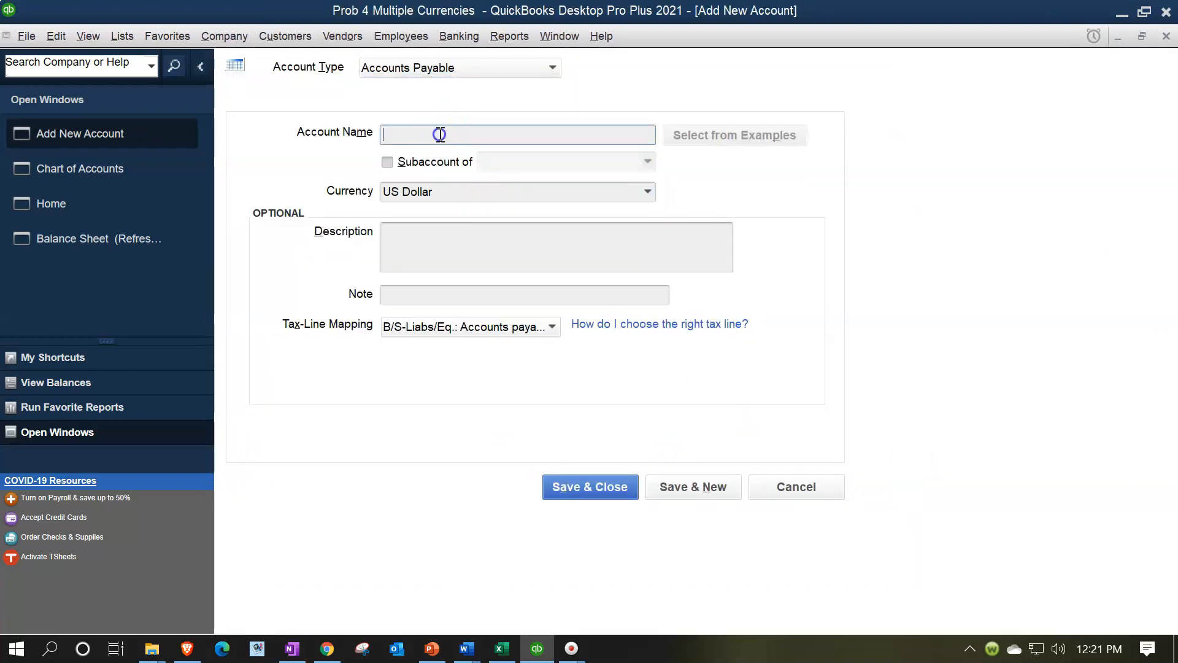
Name the US Dollar payable account Payable Exchange Broaker, save it and close the chart of accounts
type("Payable Exchange Broaker")
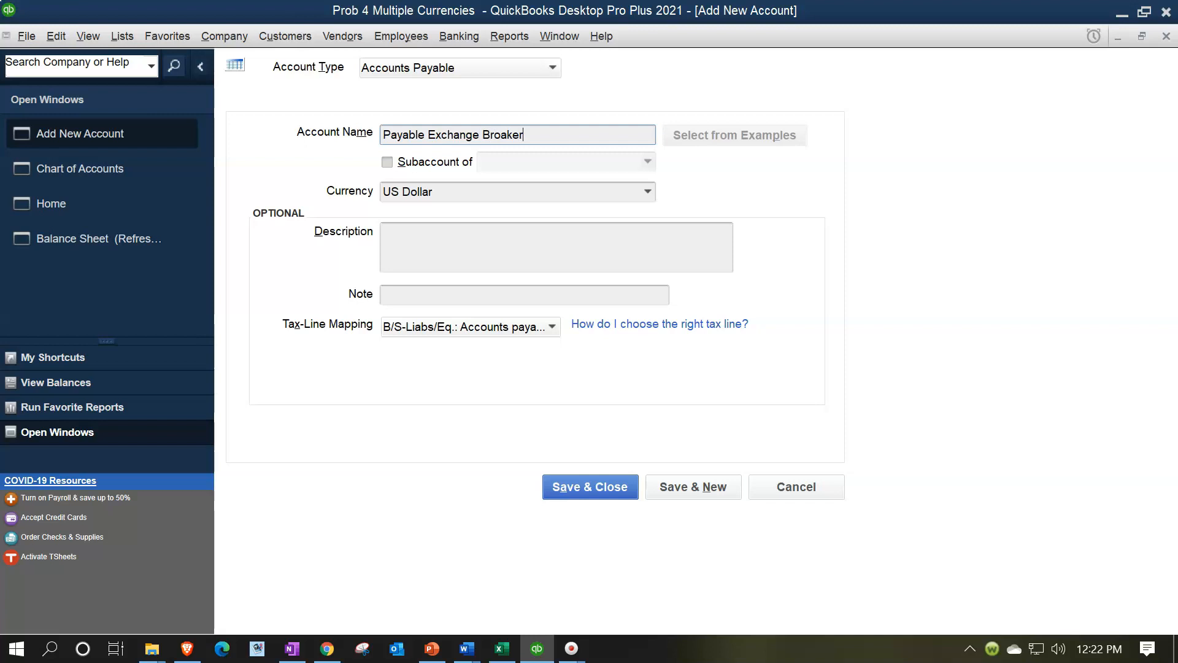
key("Tab")
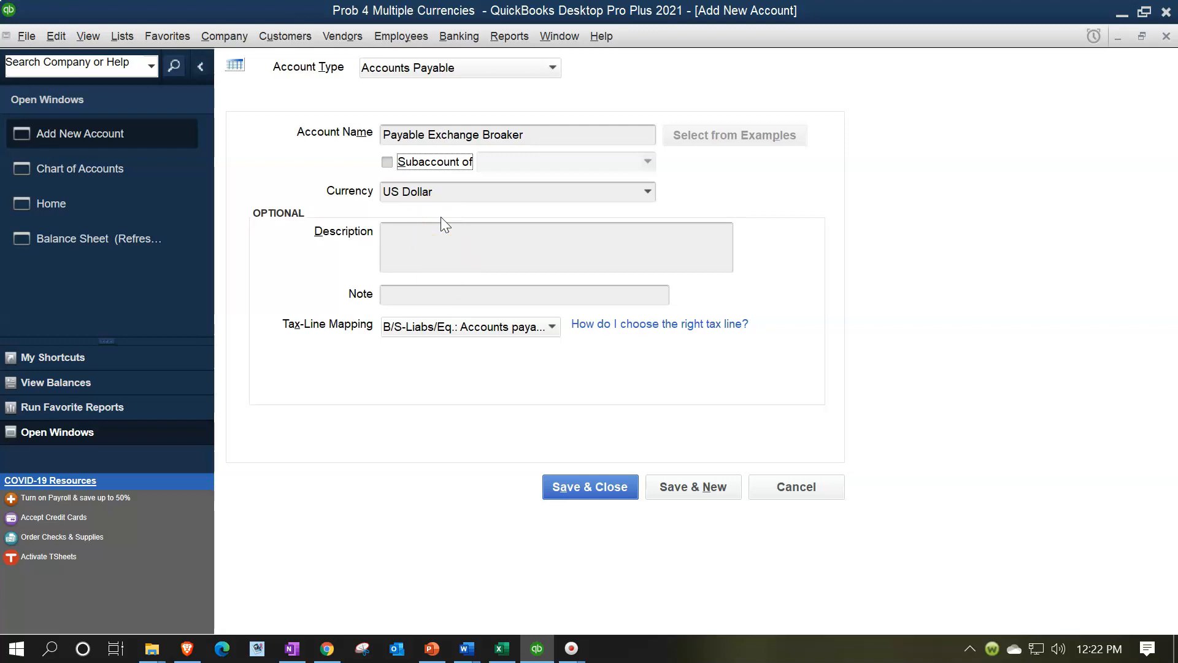
left_click(553, 166)
left_click(531, 261)
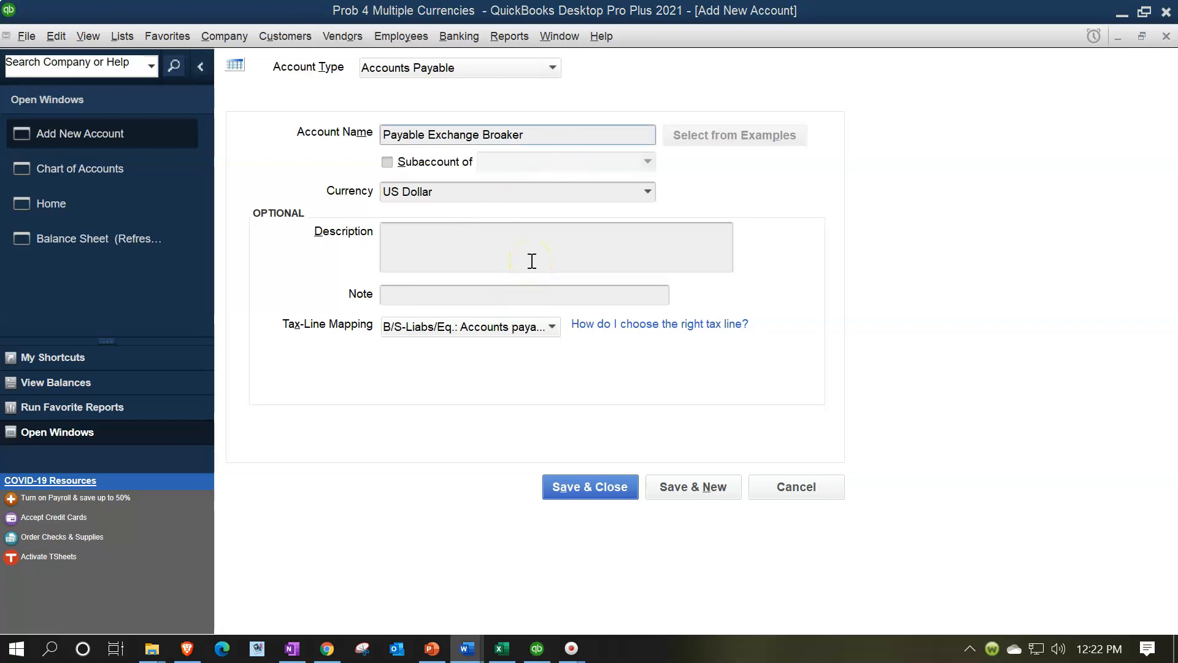
left_click(402, 231)
left_click(560, 486)
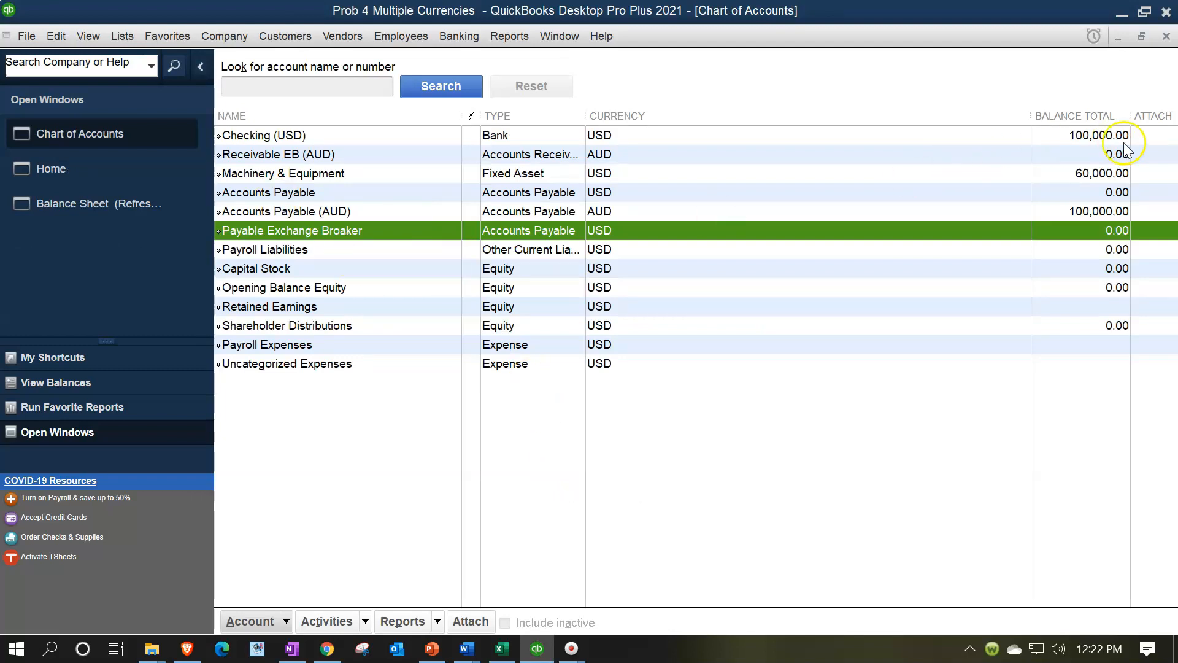
left_click(1166, 35)
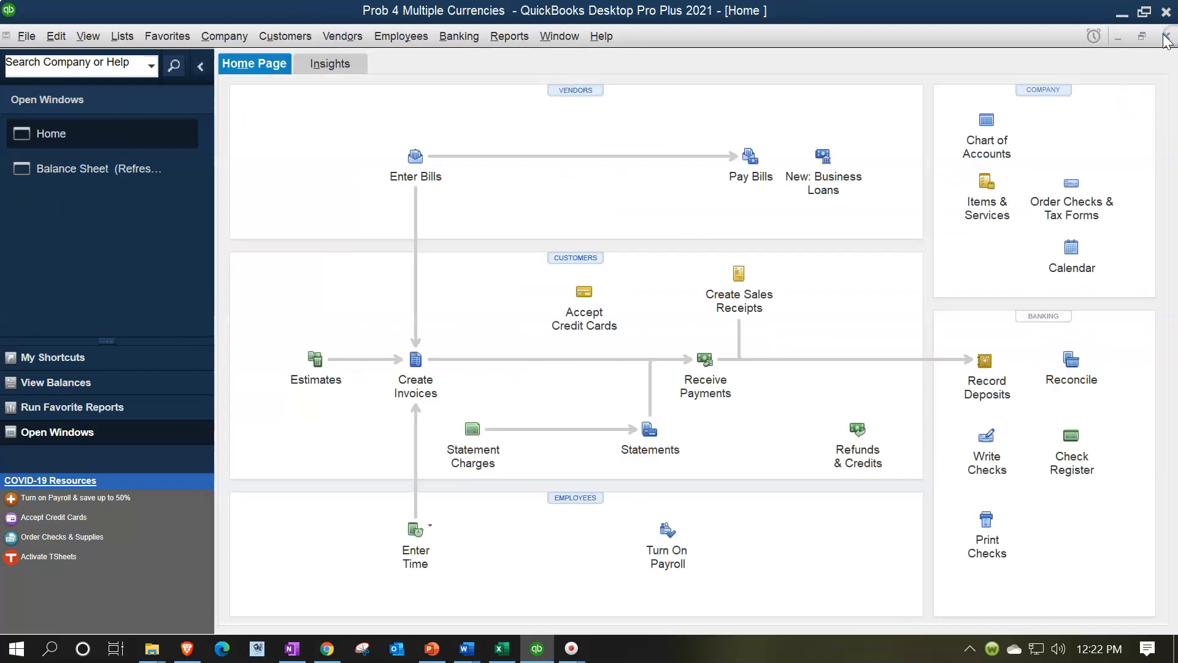
Check the Australian Dollar's exchange rates in the currency list, in particular the rate dated 12/01/2021
left_click(122, 38)
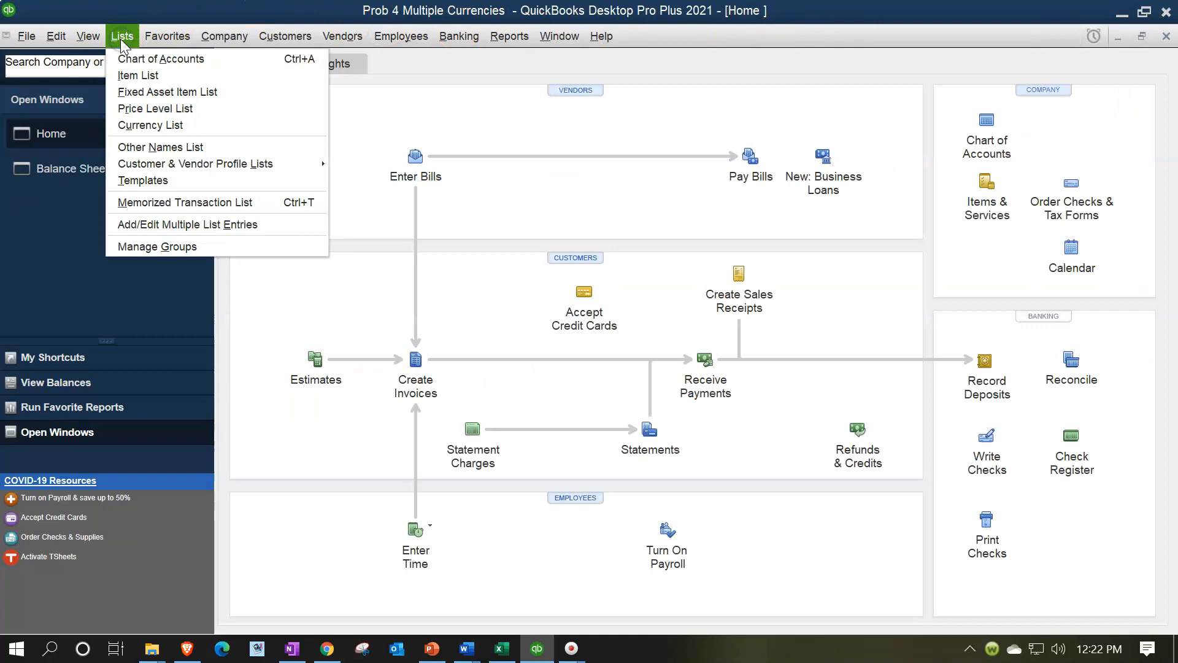
left_click(185, 124)
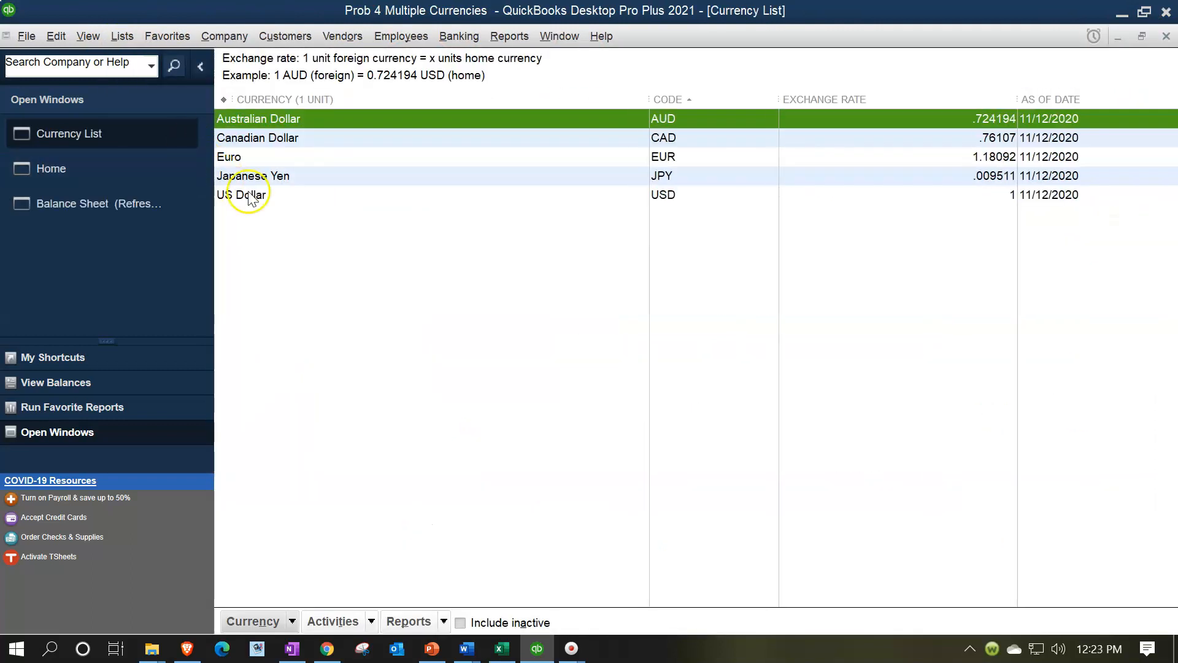
double_click(297, 119)
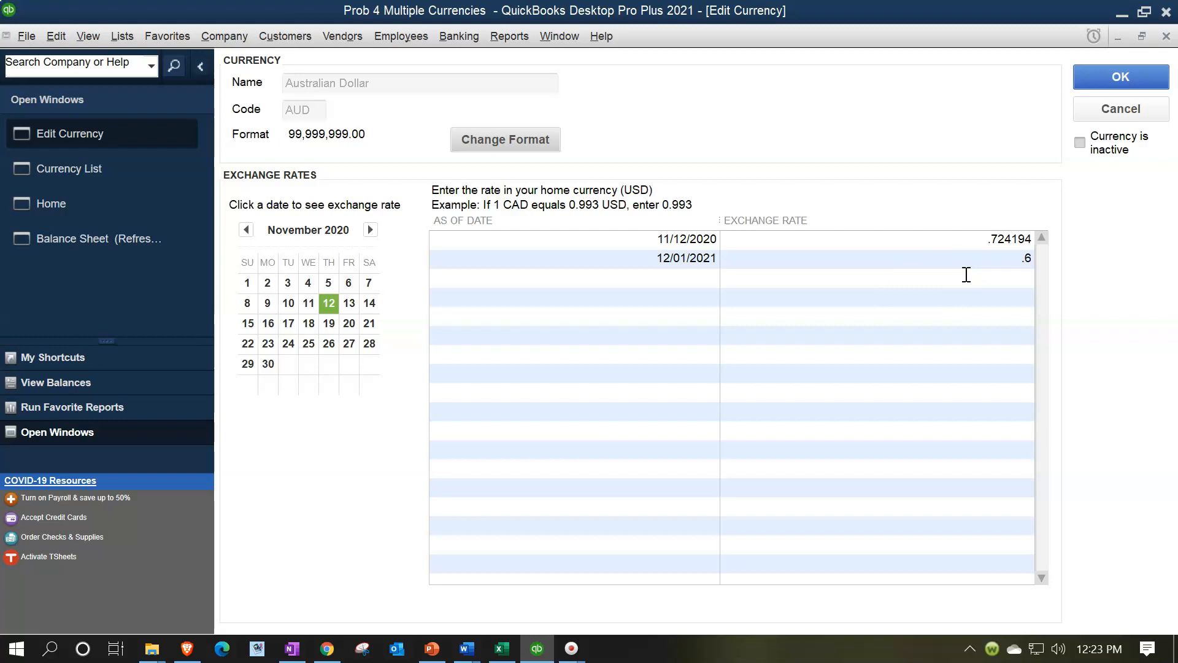
left_click(990, 261)
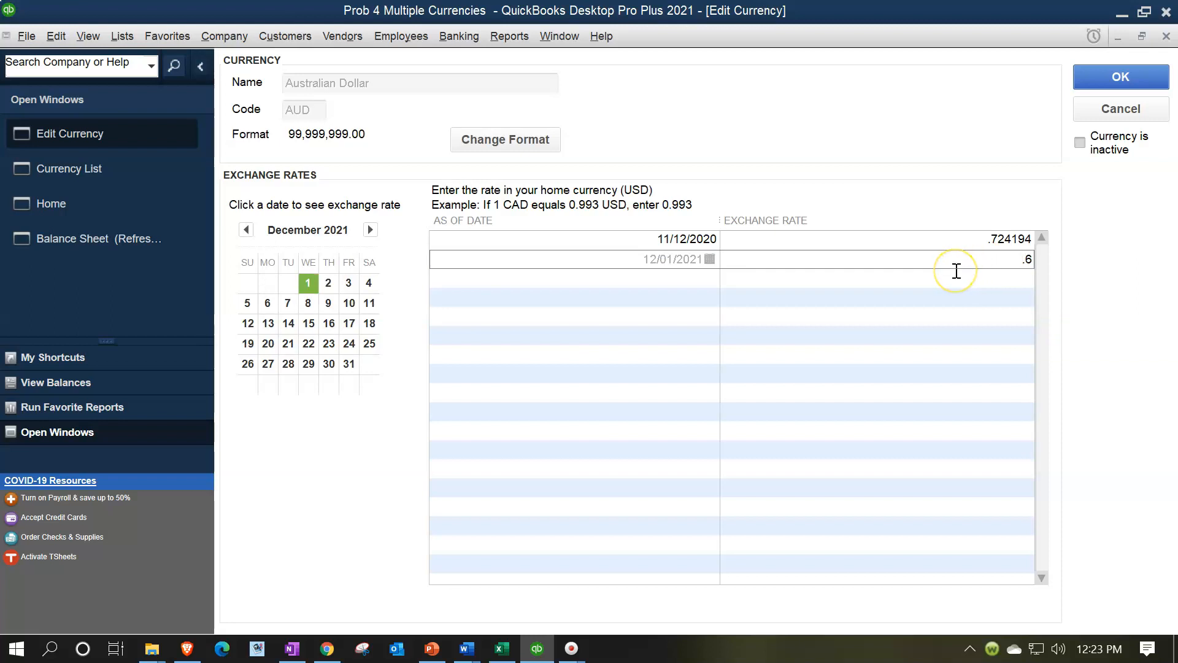
left_click(997, 265)
left_click(1166, 36)
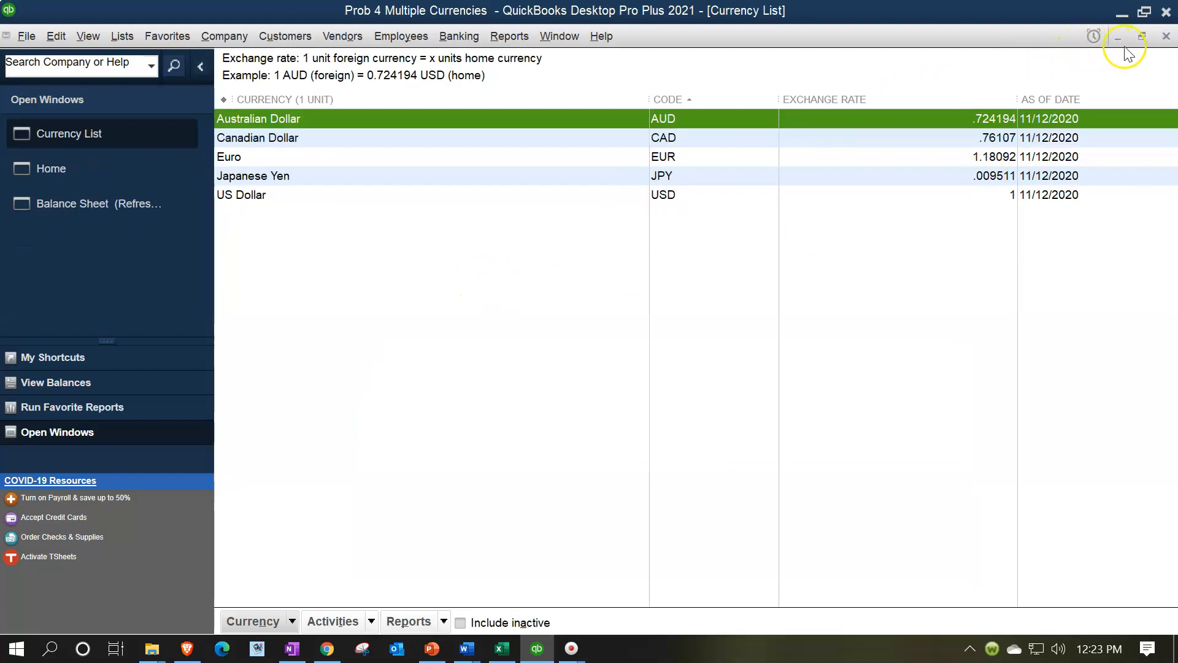
left_click(1165, 36)
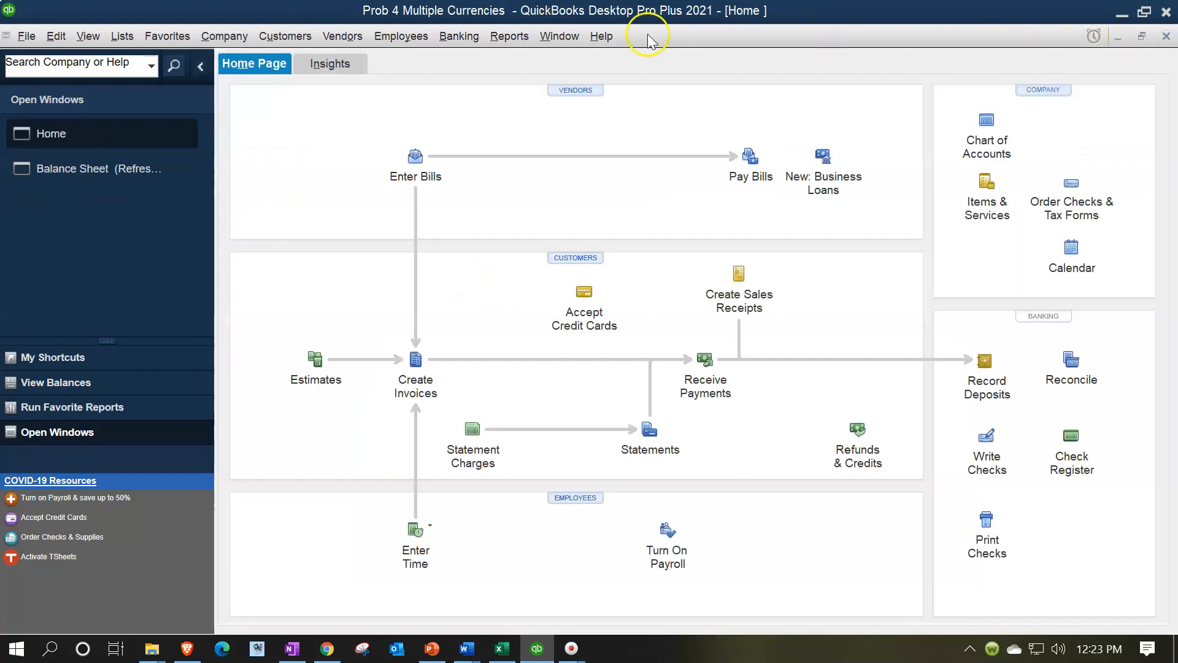
Start a new customer record in the Customer Center and name it Exchange Broker (AUD) Cust
left_click(297, 38)
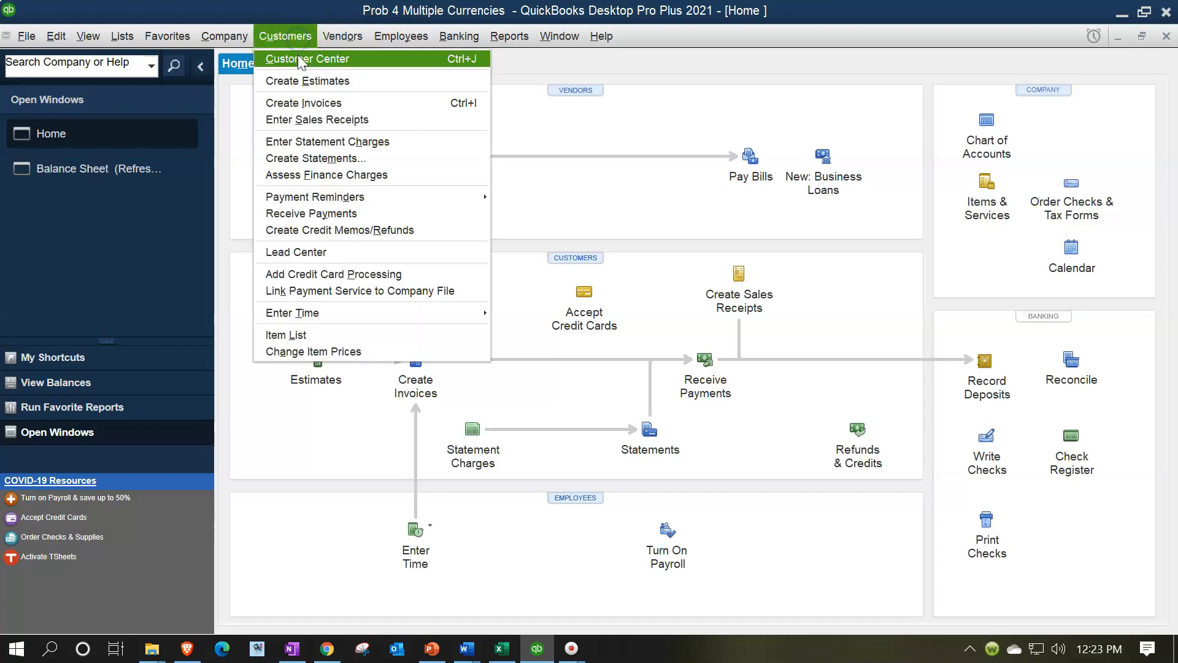
left_click(299, 60)
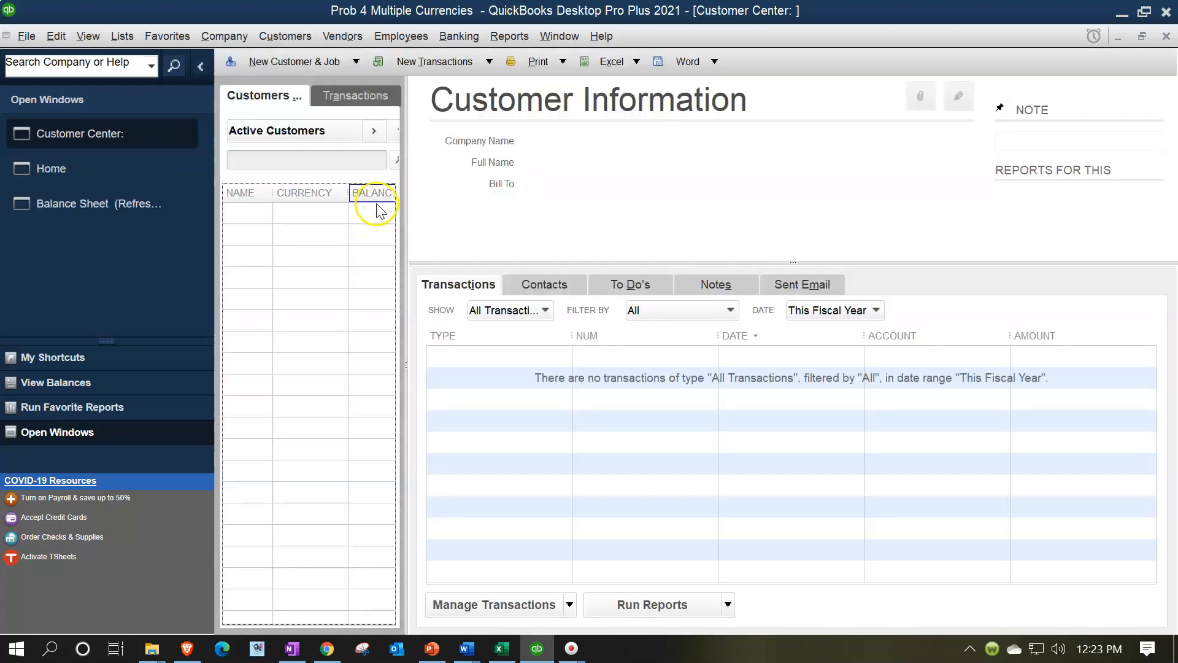
left_click(304, 62)
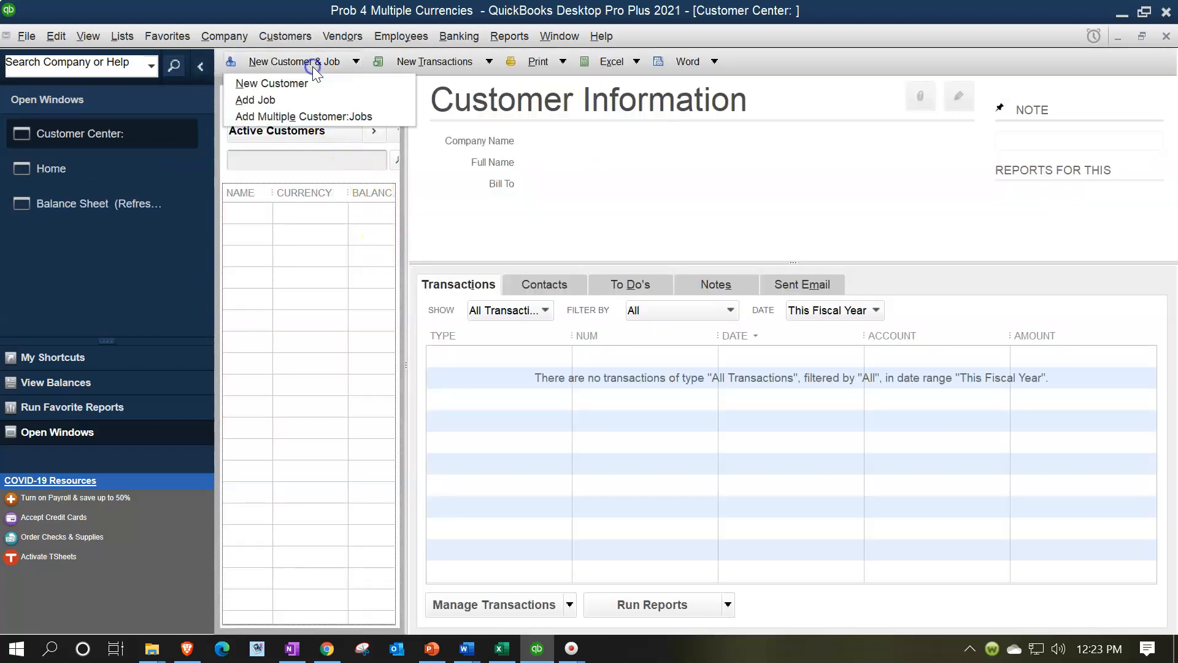
left_click(300, 82)
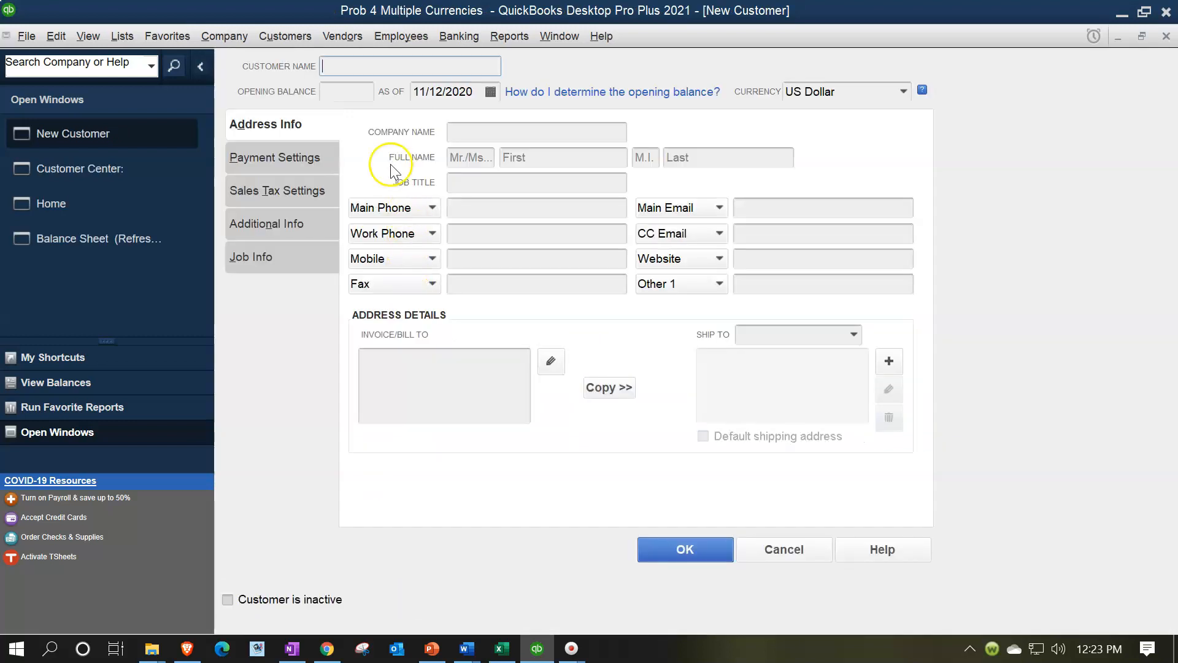
type("Exchange Broaker")
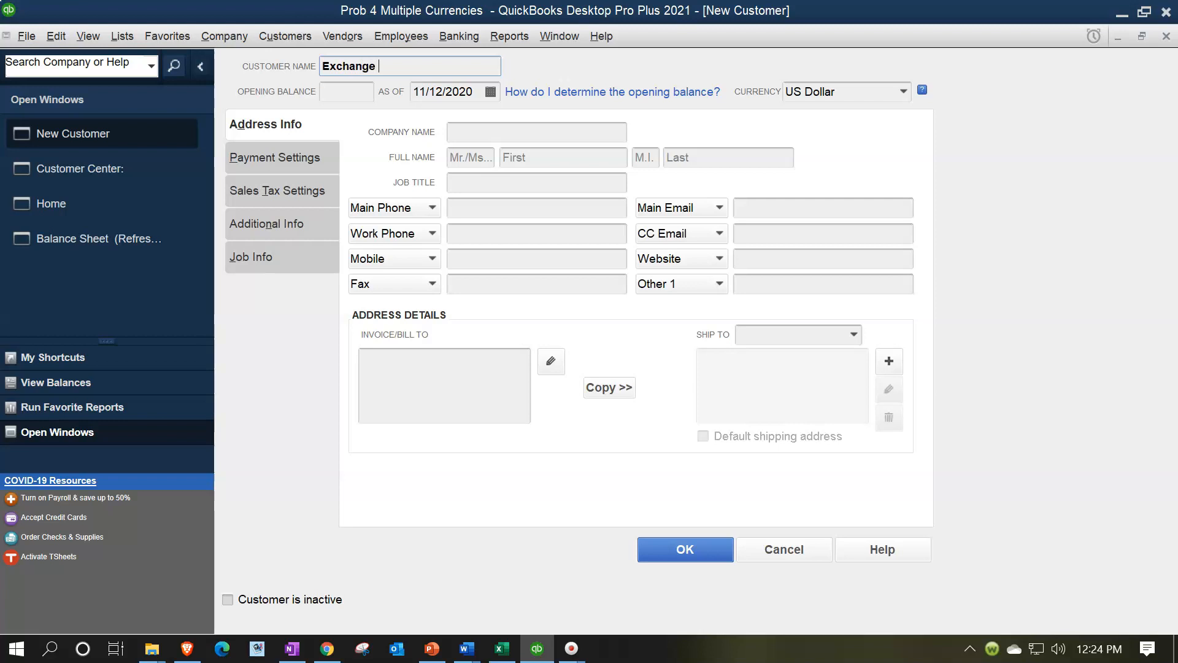
key("BackSpace")
key("BackSpace")
key("BackSpace")
key("BackSpace")
type("ker (AUD) Cust")
Set the new customer's currency to Australian Dollar, save the record and close the Customer Center
left_click(902, 93)
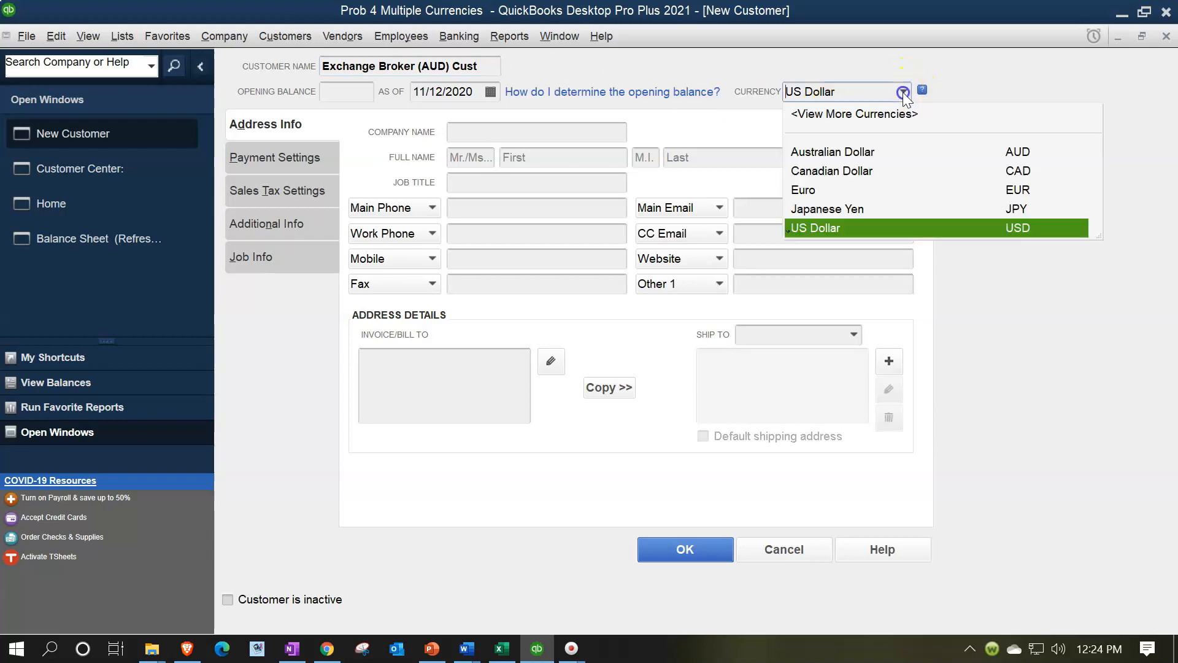
left_click(847, 152)
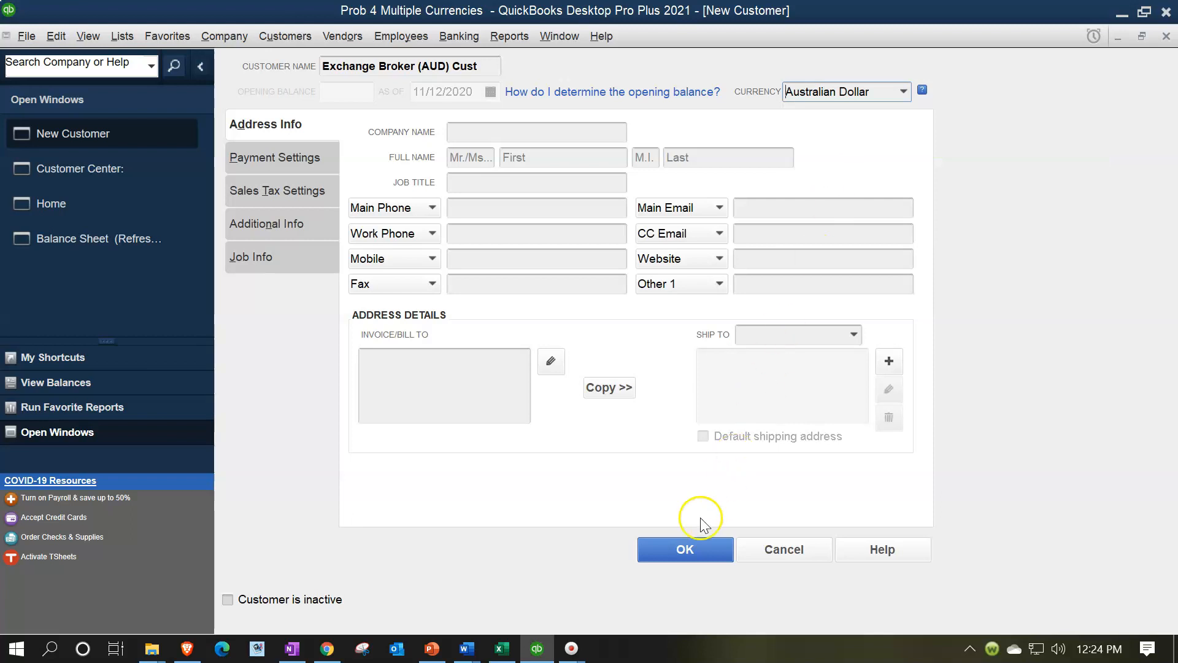
left_click(691, 550)
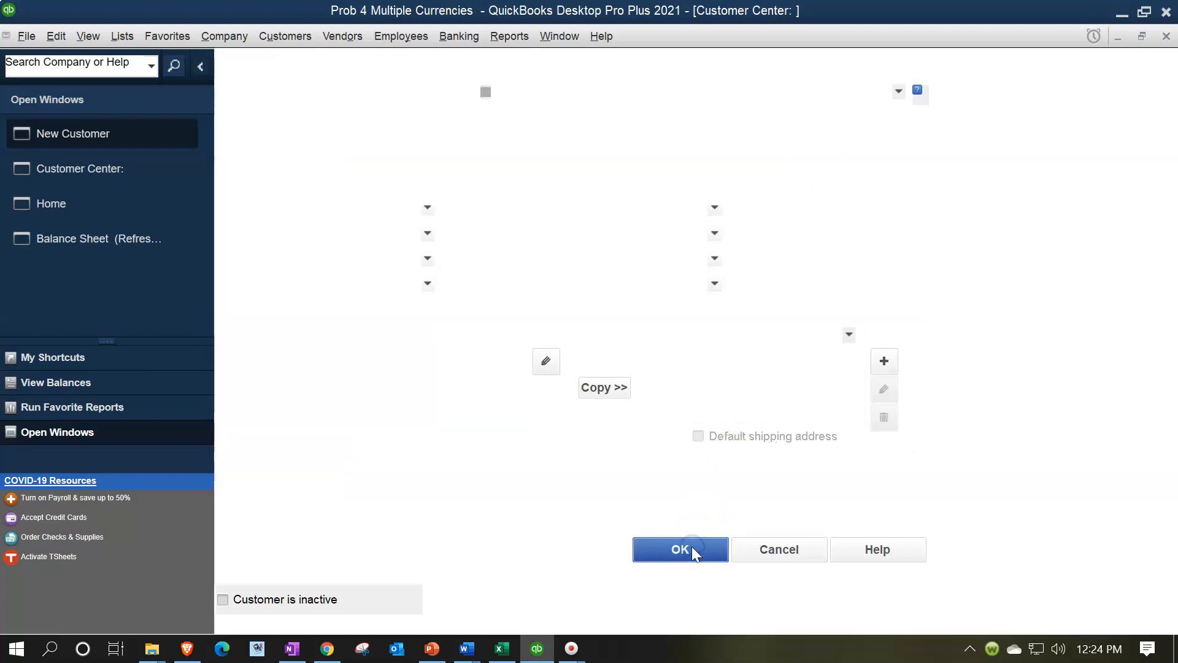
left_click(1166, 36)
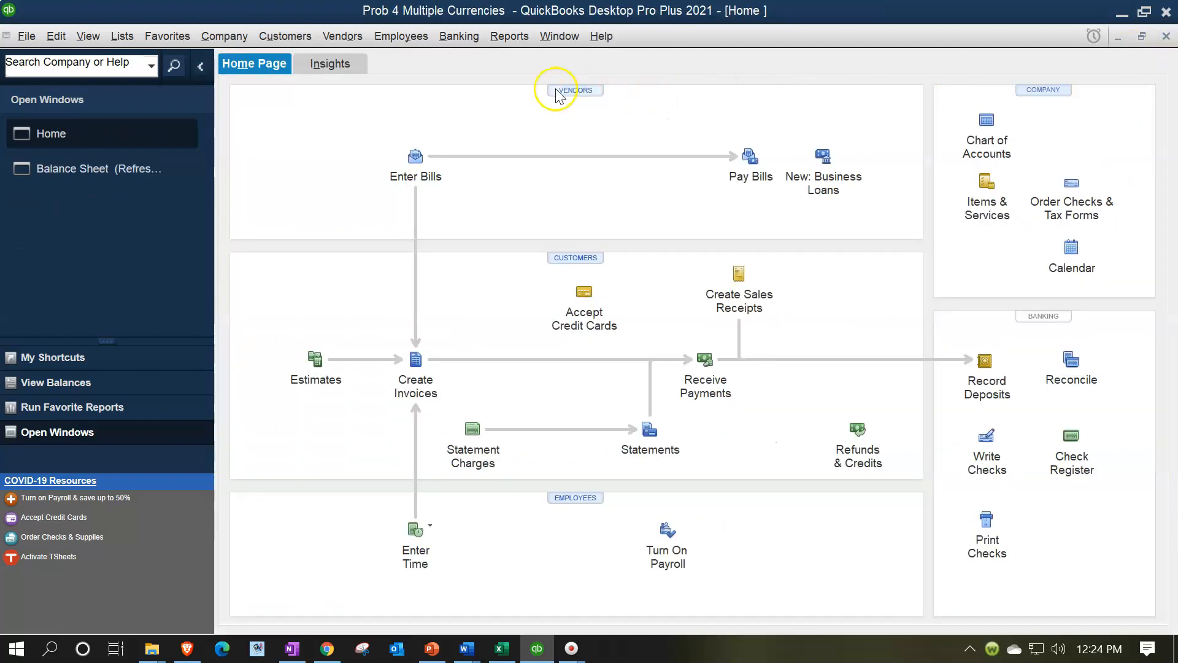
Start a new vendor record in the Vendor Center and name it Exchange Broker (USD) Vendor
left_click(352, 48)
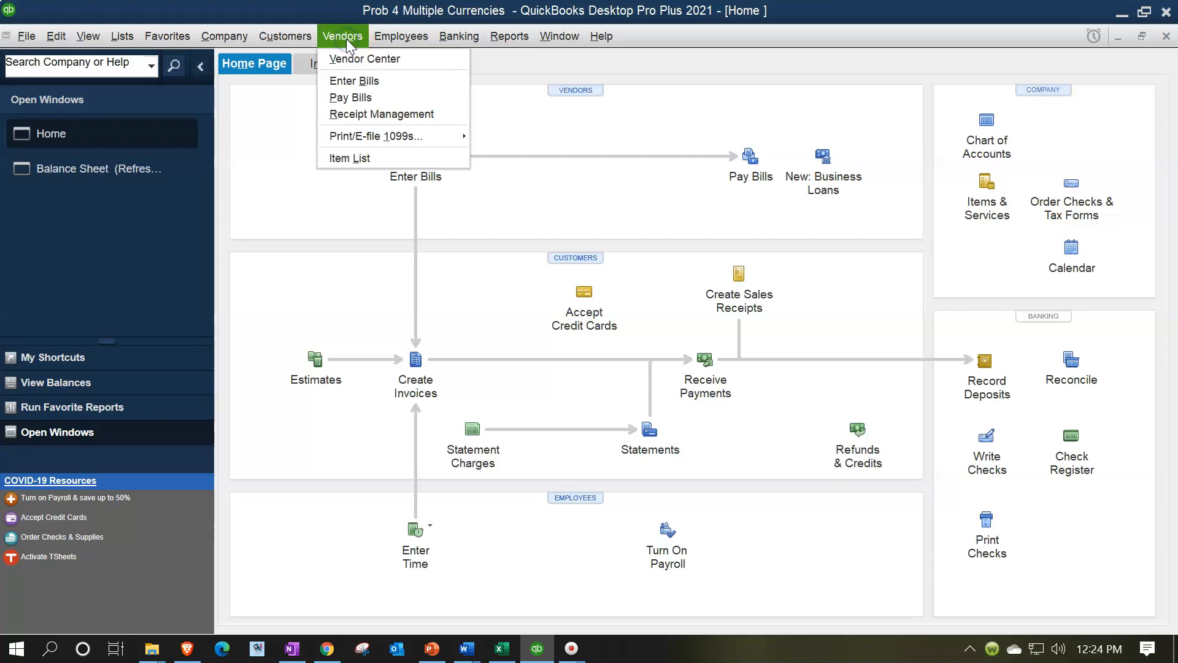
left_click(390, 62)
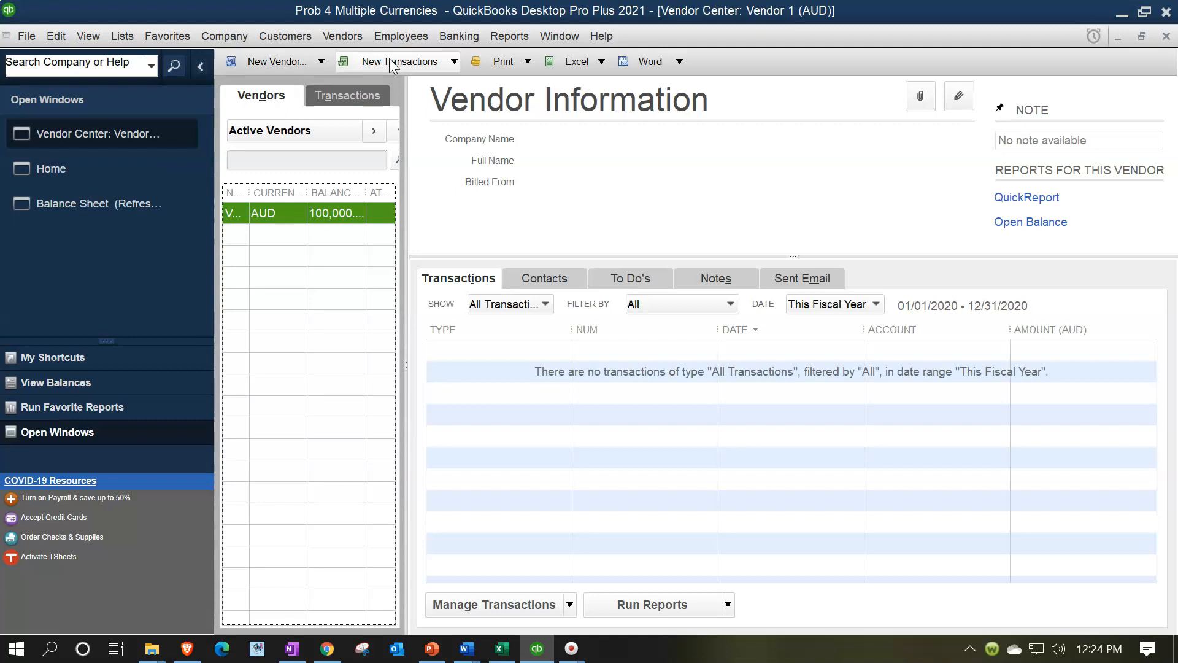
left_click(321, 62)
left_click(279, 81)
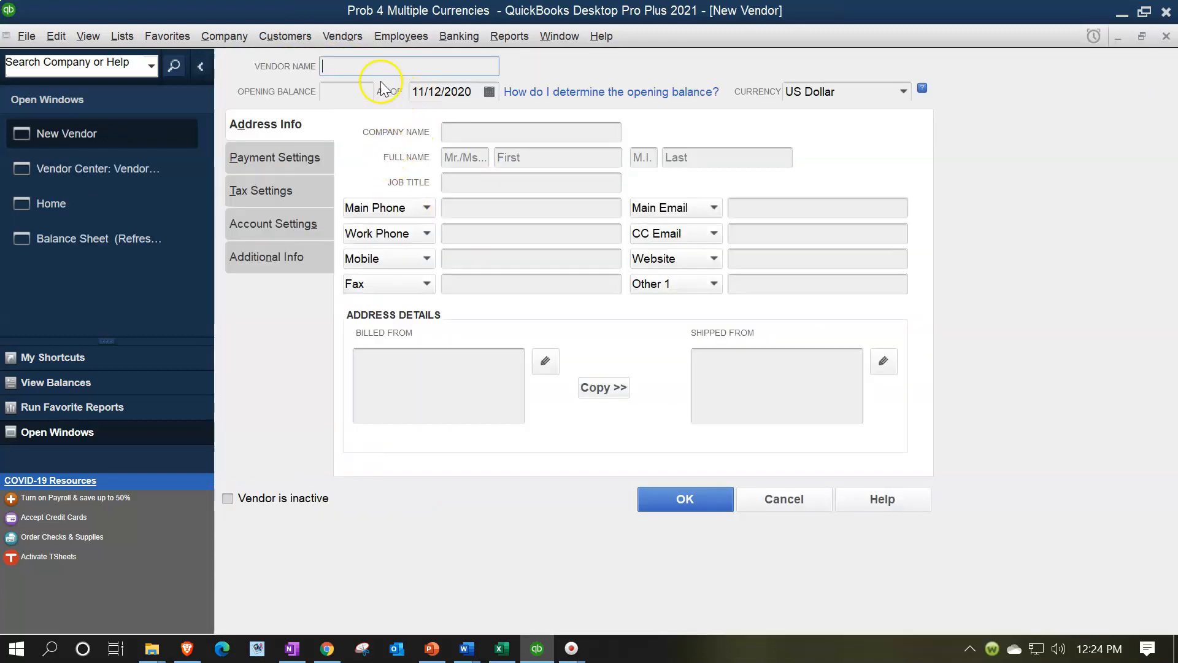
left_click(370, 68)
type("Exchang")
type("e Brosk")
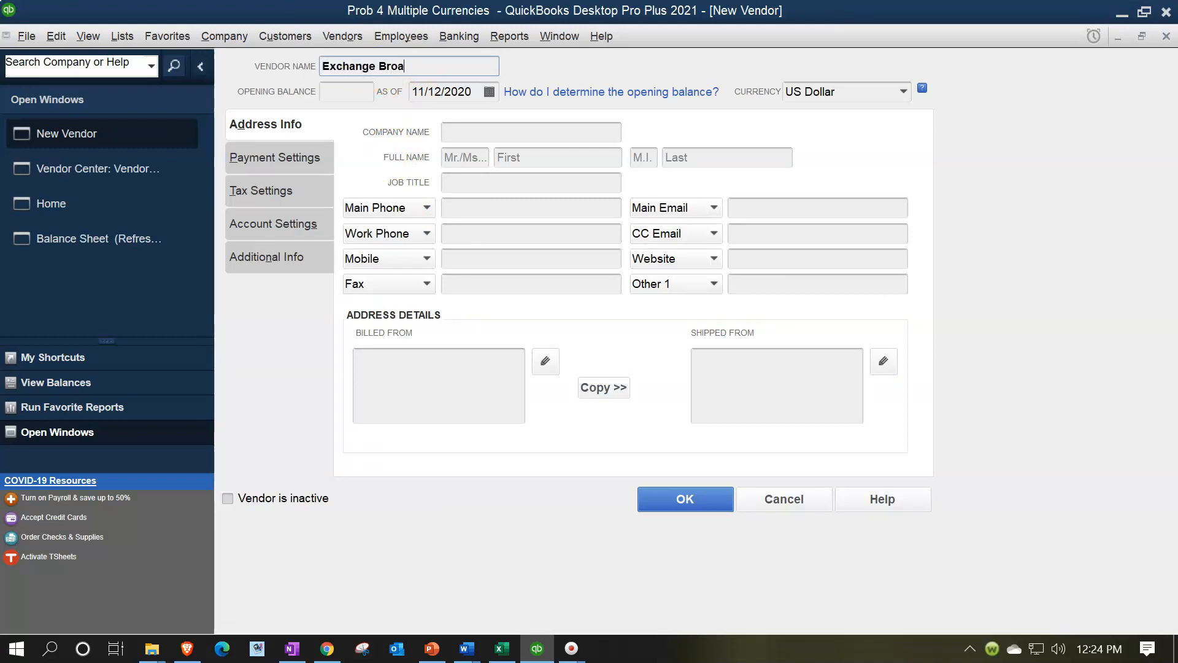
key("BackSpace")
key("BackSpace")
type("ker (")
type("USD) Vendor")
key("Tab")
key("Tab")
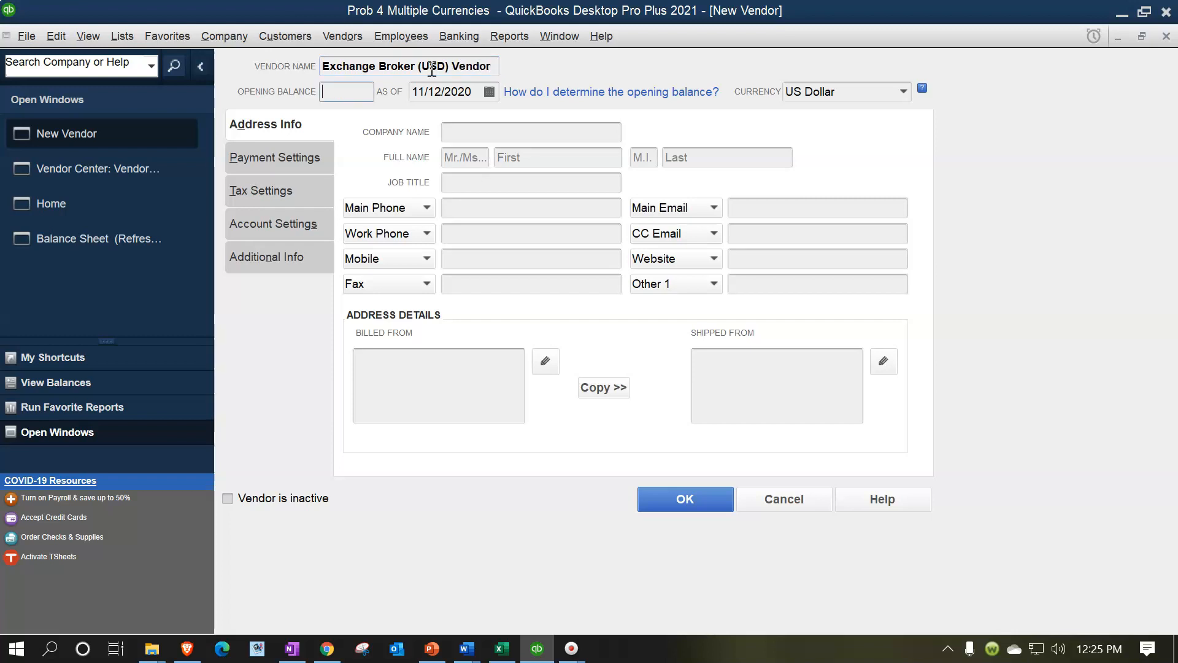
Keep US Dollar as the new vendor's currency, save the record and close the Vendor Center
left_click(861, 90)
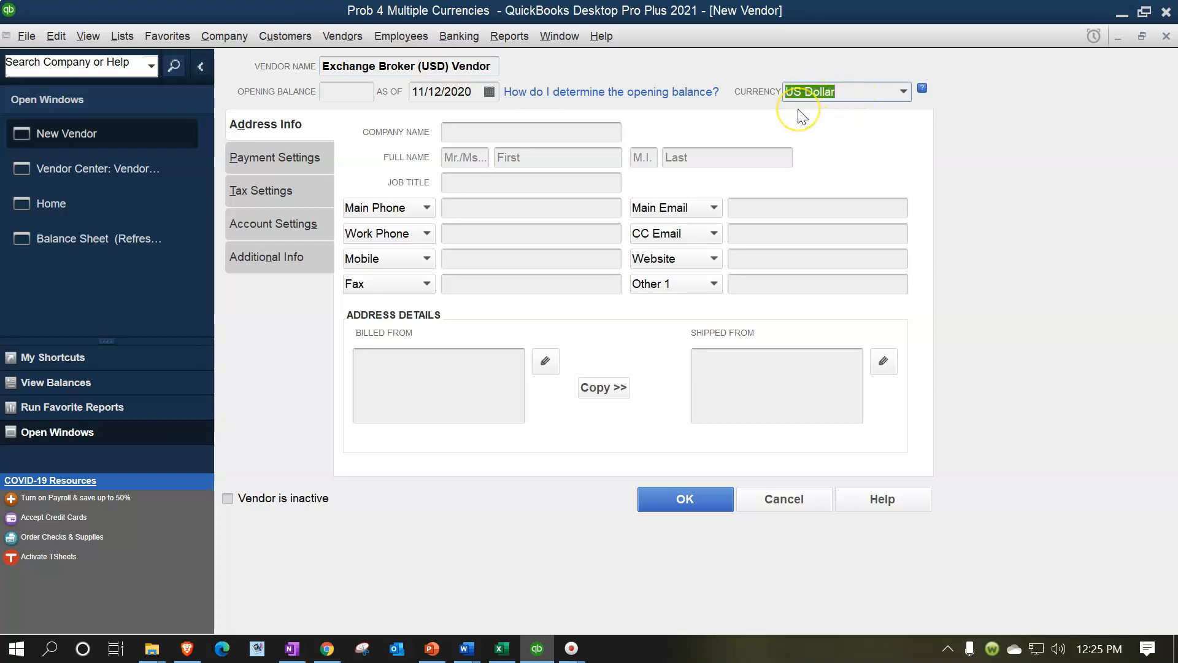
left_click(691, 500)
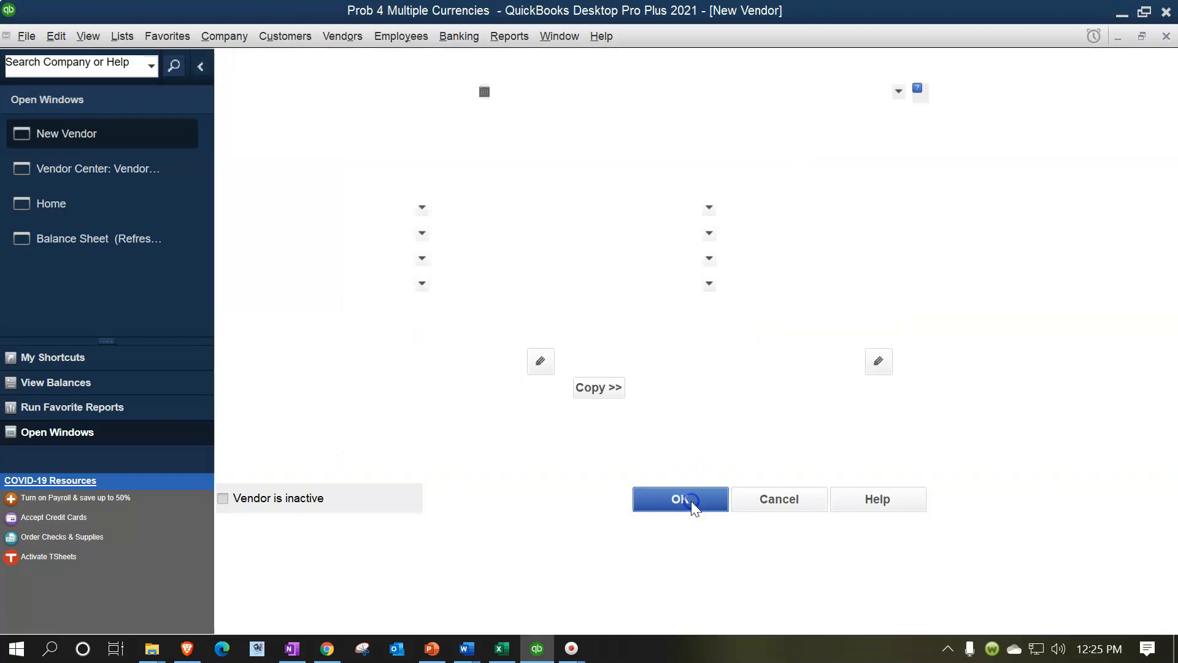
left_click(1166, 37)
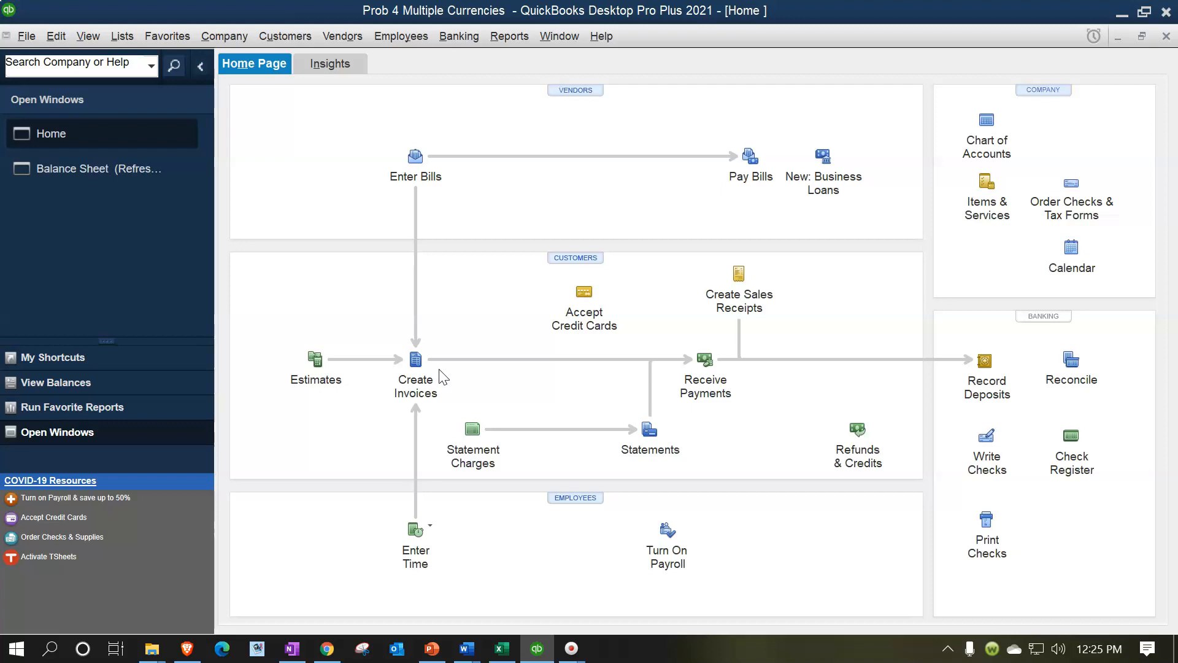
Start a new invoice using the Receivable EB (AUD) account and select Exchange Broker (AUD) Cust as the customer
left_click(416, 374)
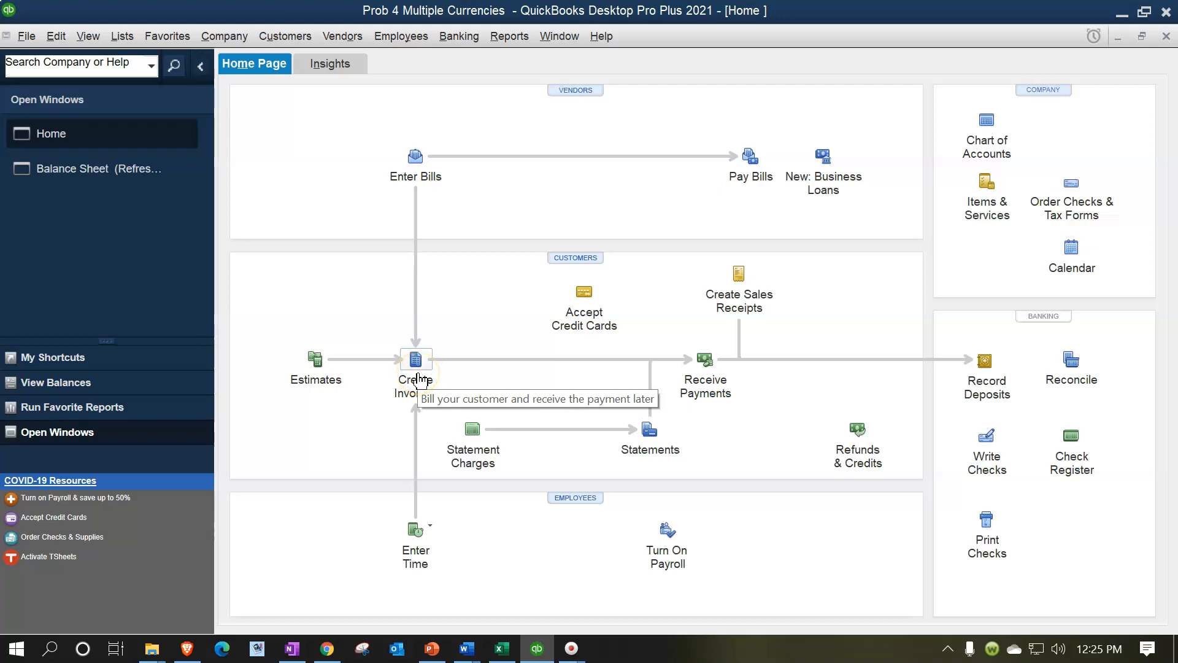
left_click(417, 376)
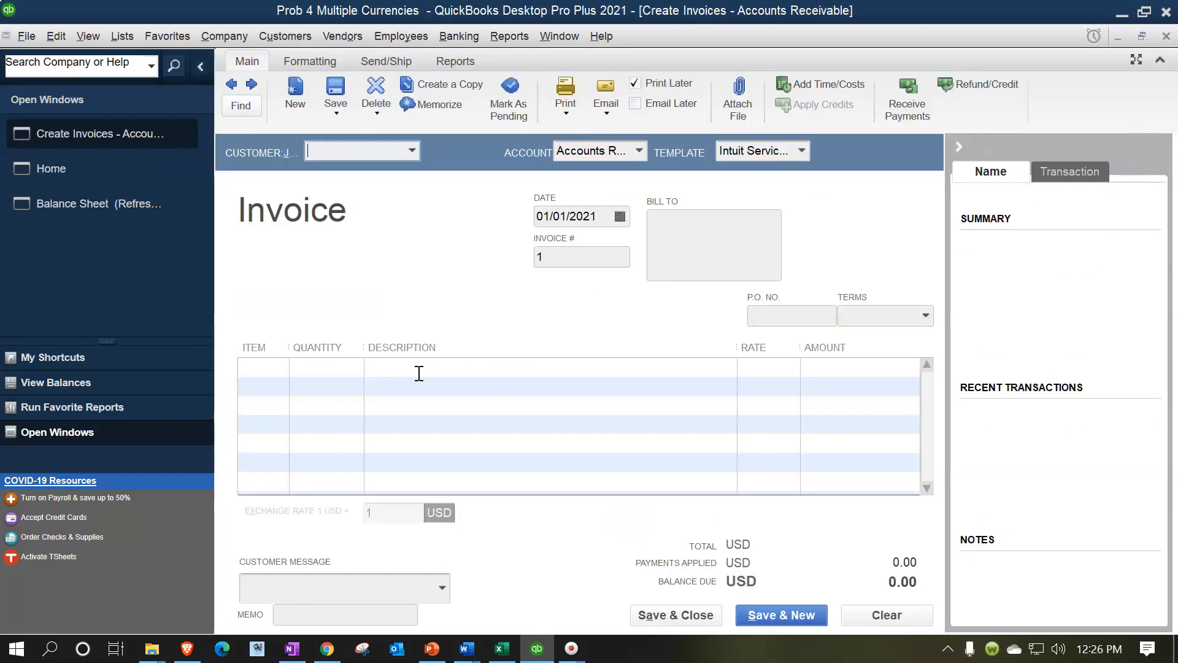
left_click(960, 151)
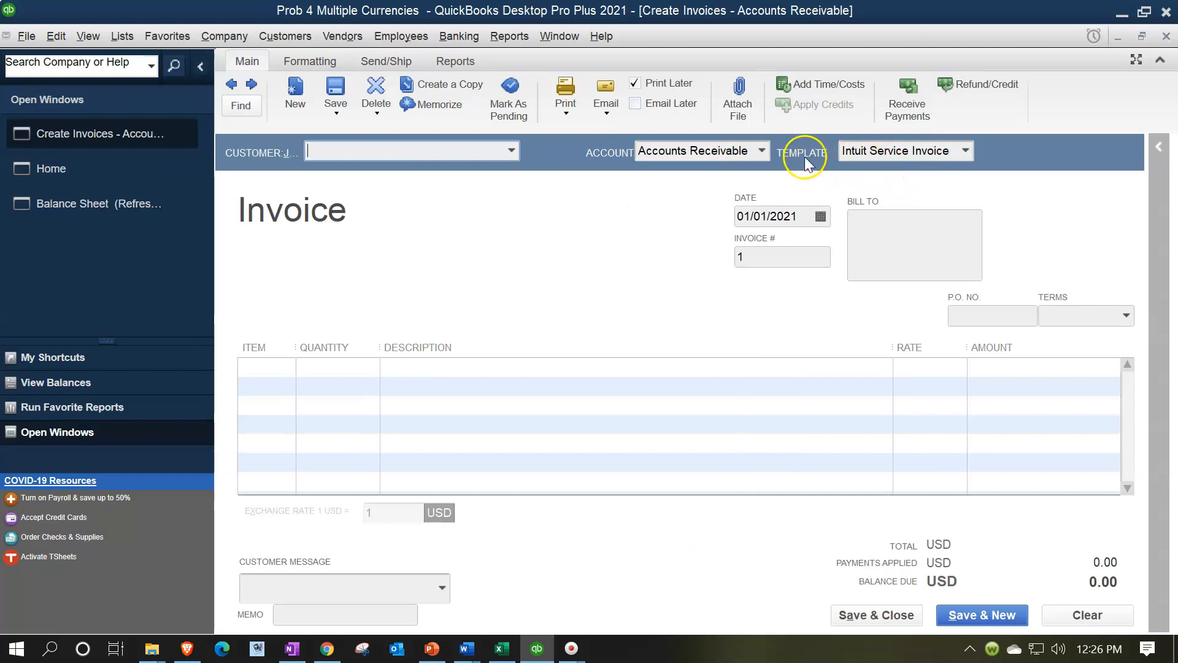
left_click(764, 152)
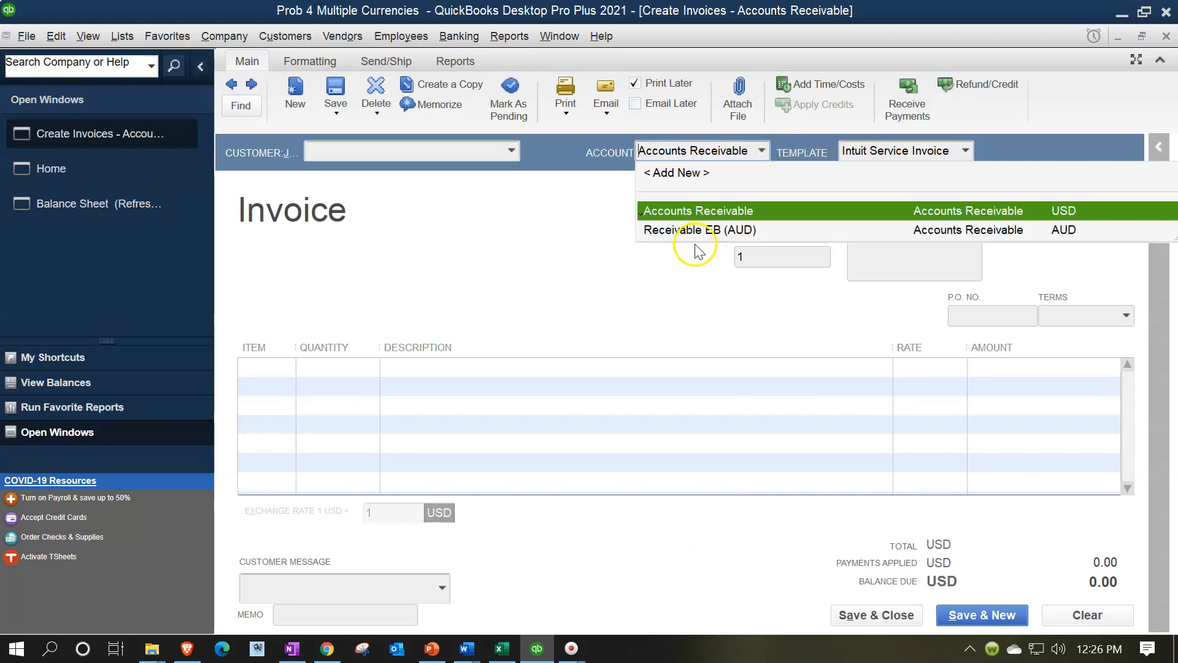
left_click(659, 233)
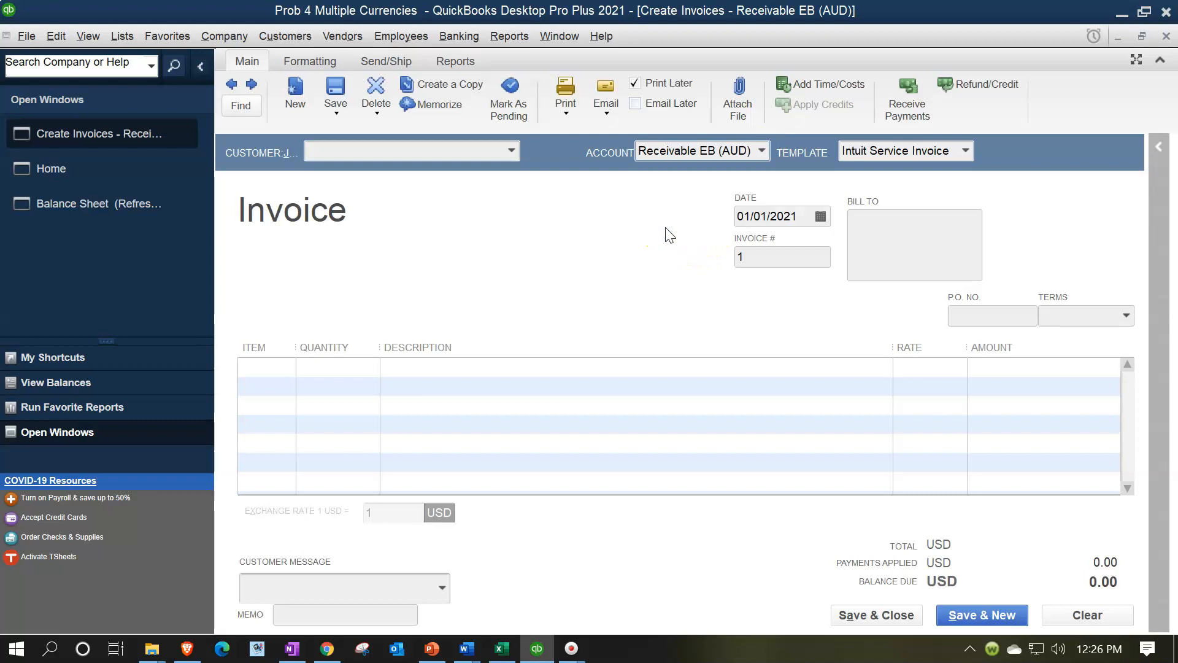
left_click(512, 156)
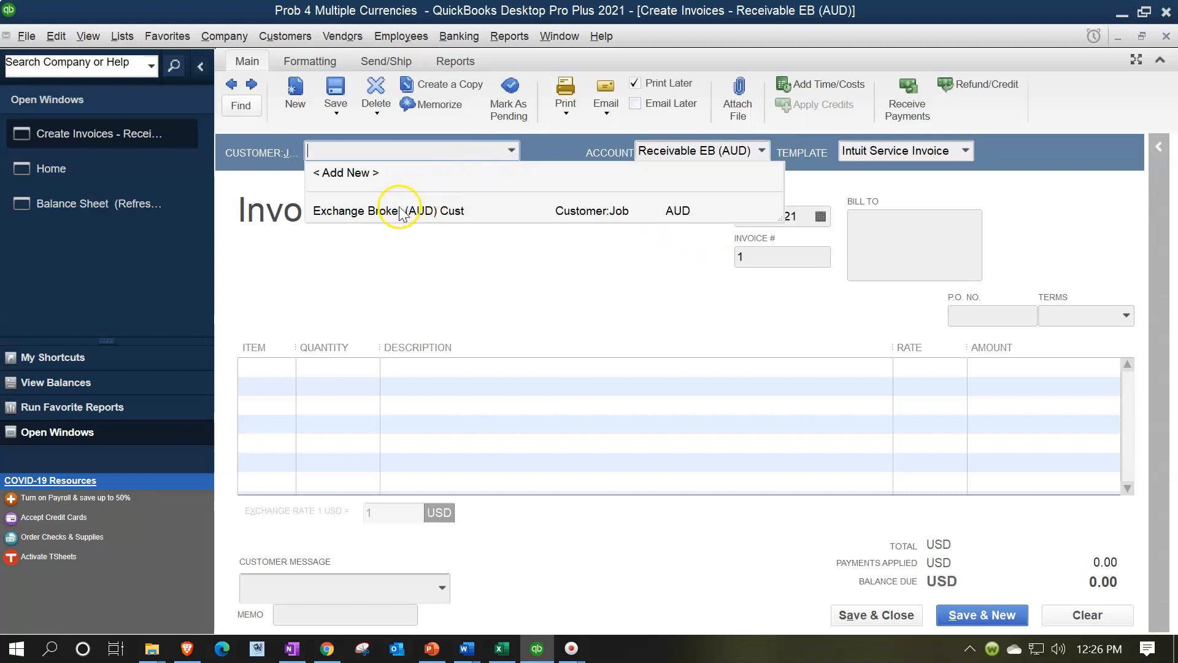
left_click(408, 219)
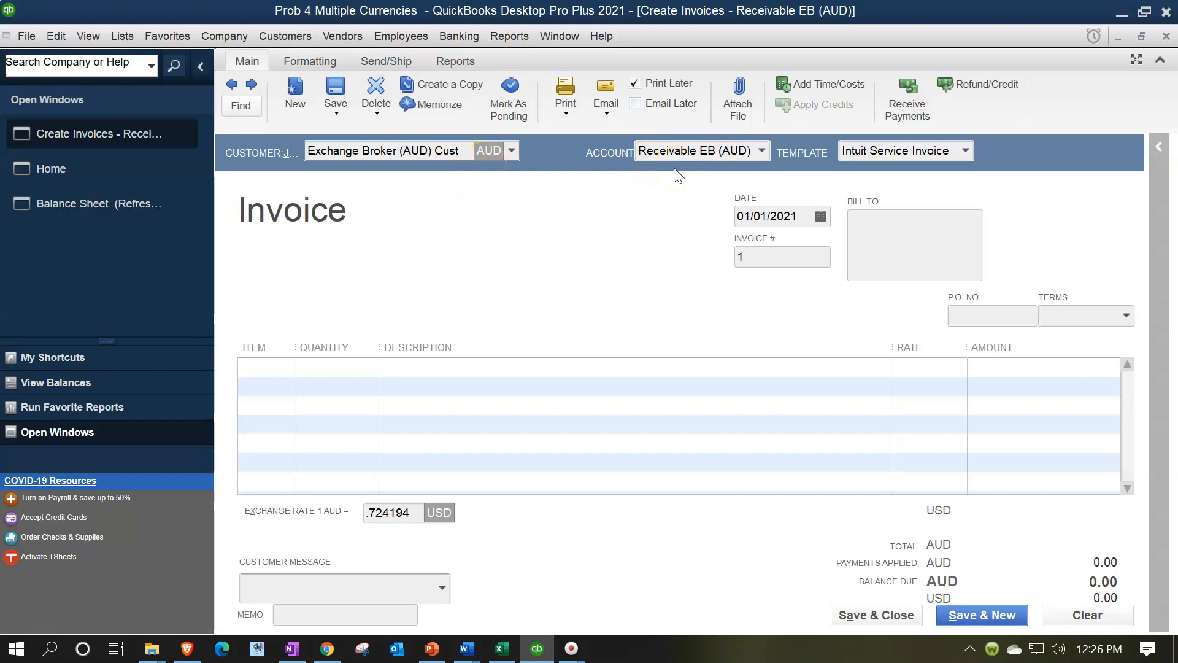
Date the invoice 12/01/2021 and accept the exchange rate update for that date
key("Tab")
key("Tab")
key("Tab")
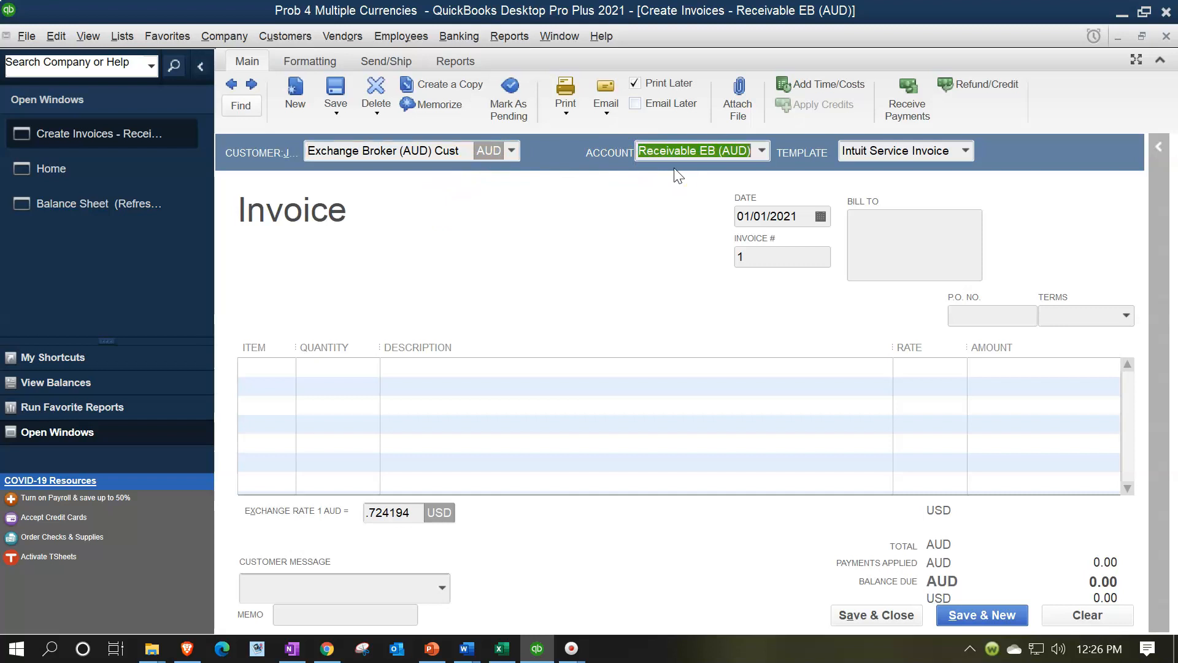
type("12")
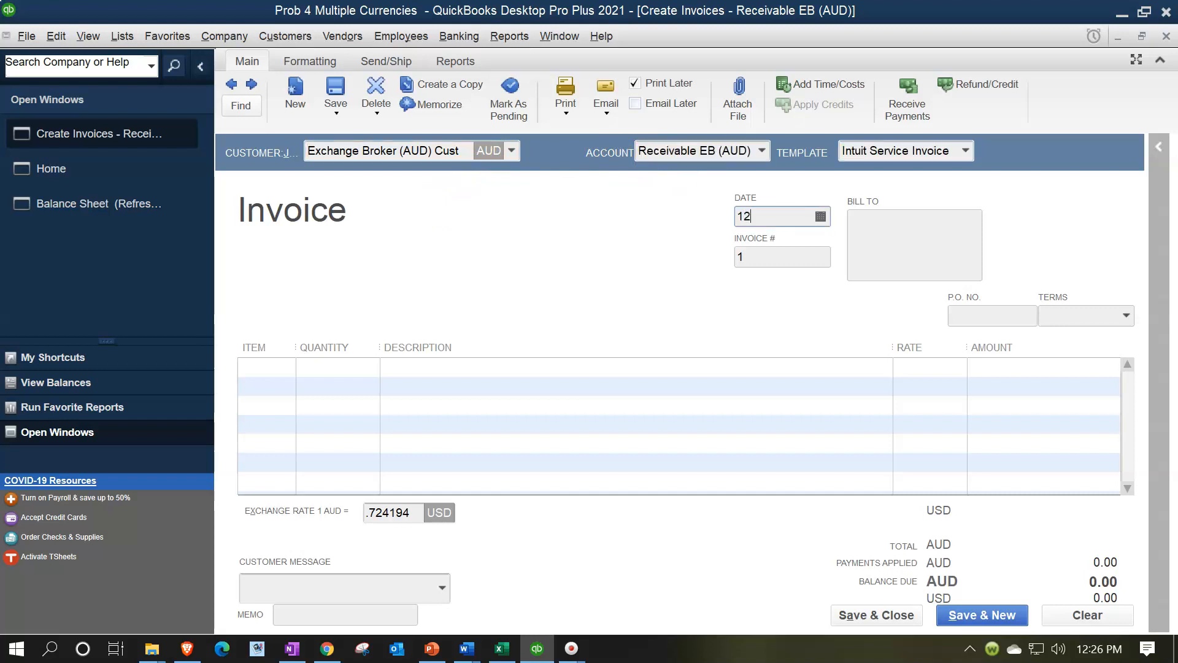
type("0121")
key("Tab")
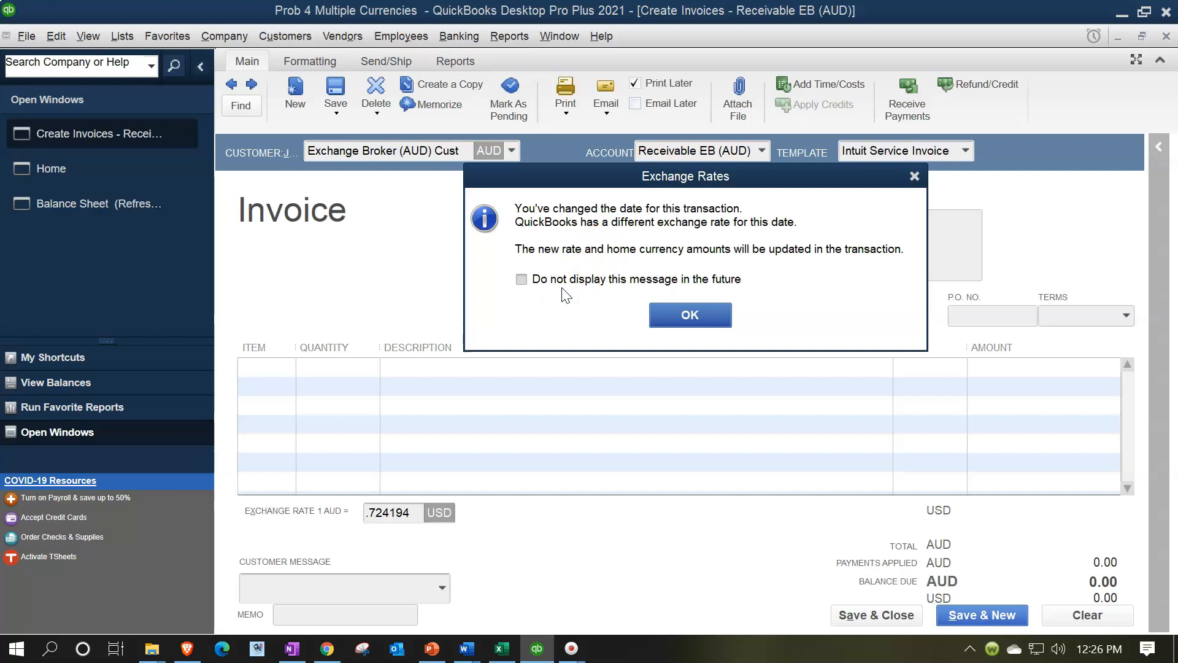
left_click(686, 314)
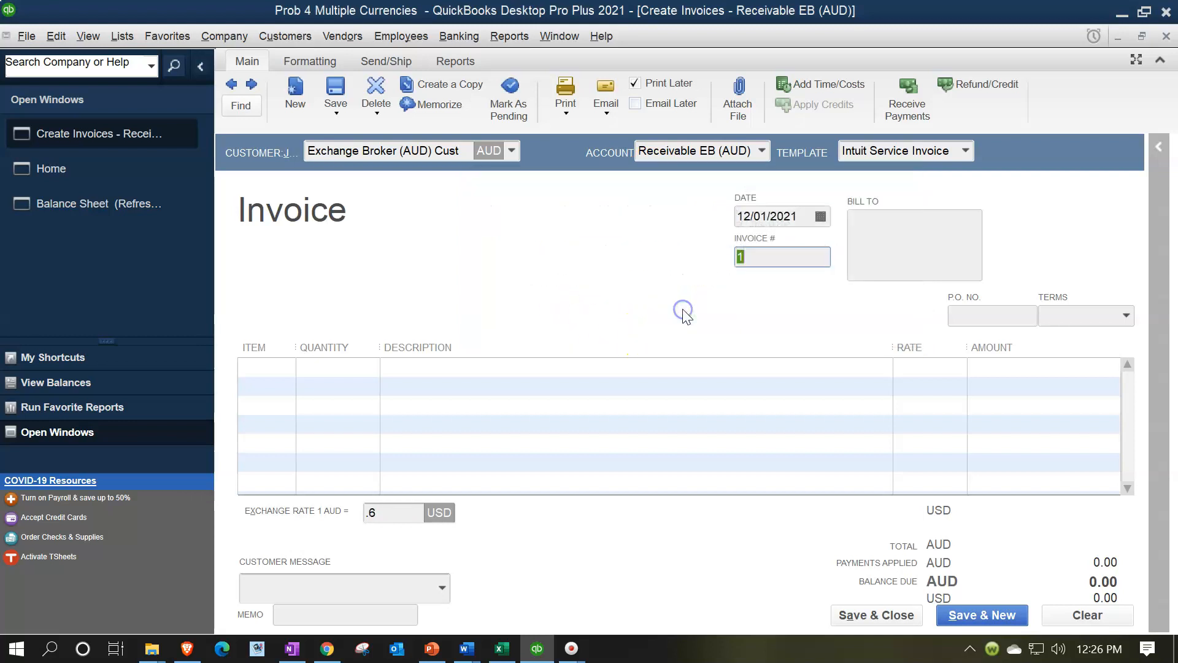
Look up the 12/1/x1 forward rate in the Excel worksheet and set the QuickBooks invoice's exchange rate to .609
left_click(411, 507)
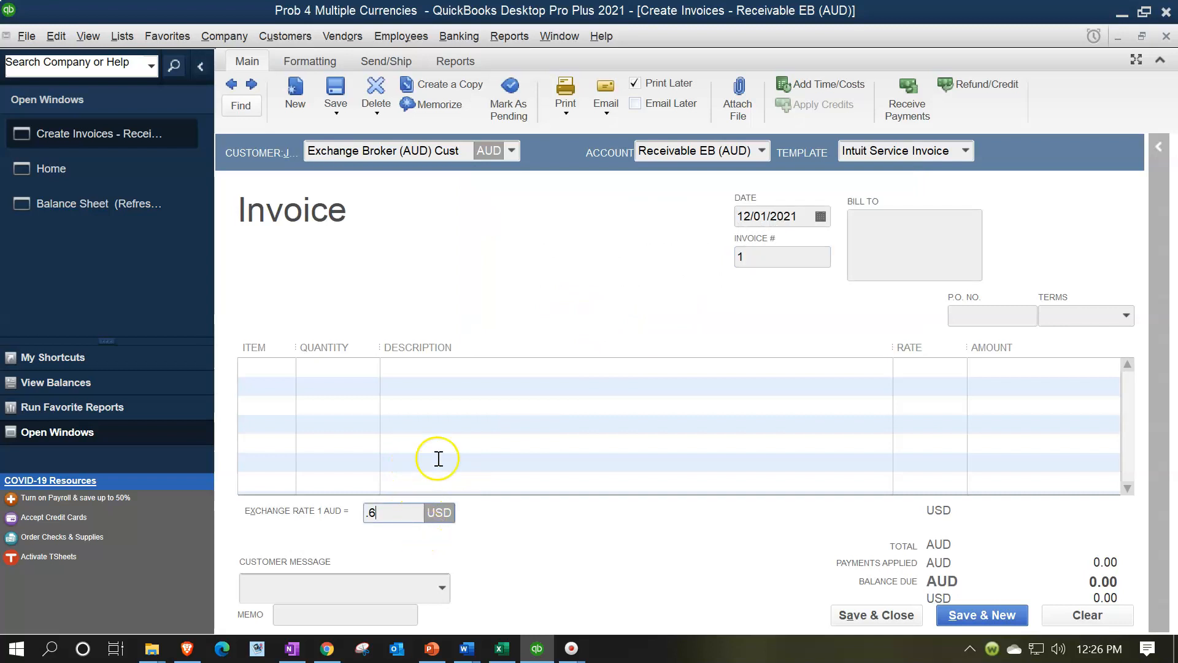
left_click(502, 648)
left_click(475, 514)
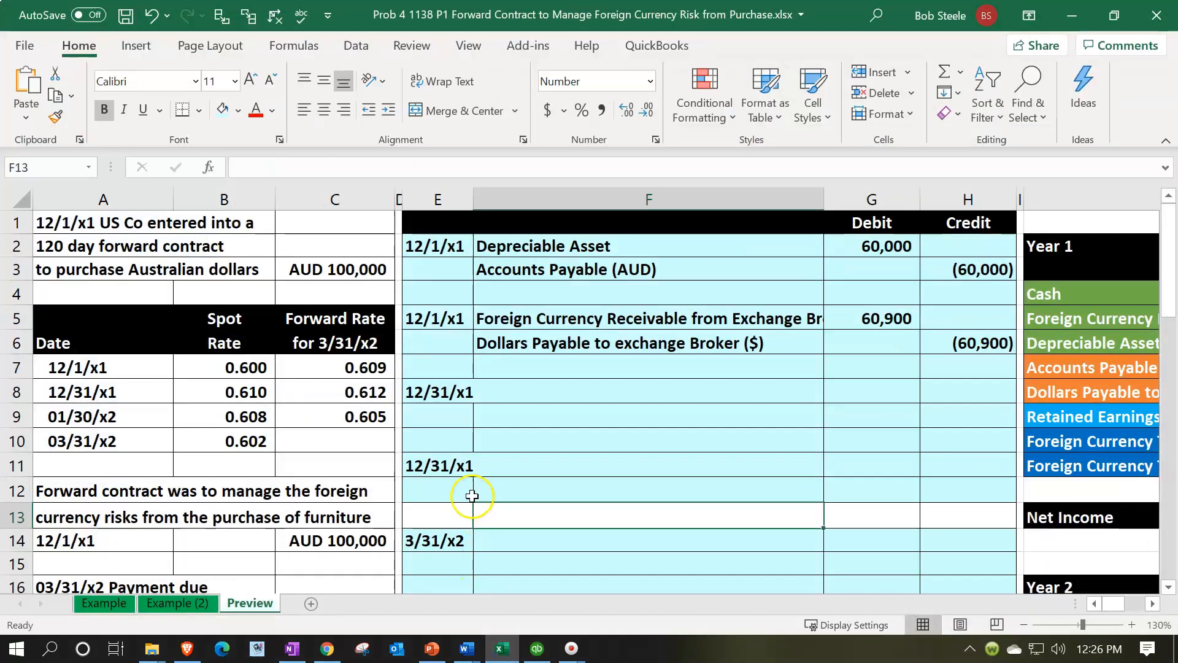
left_click(355, 372)
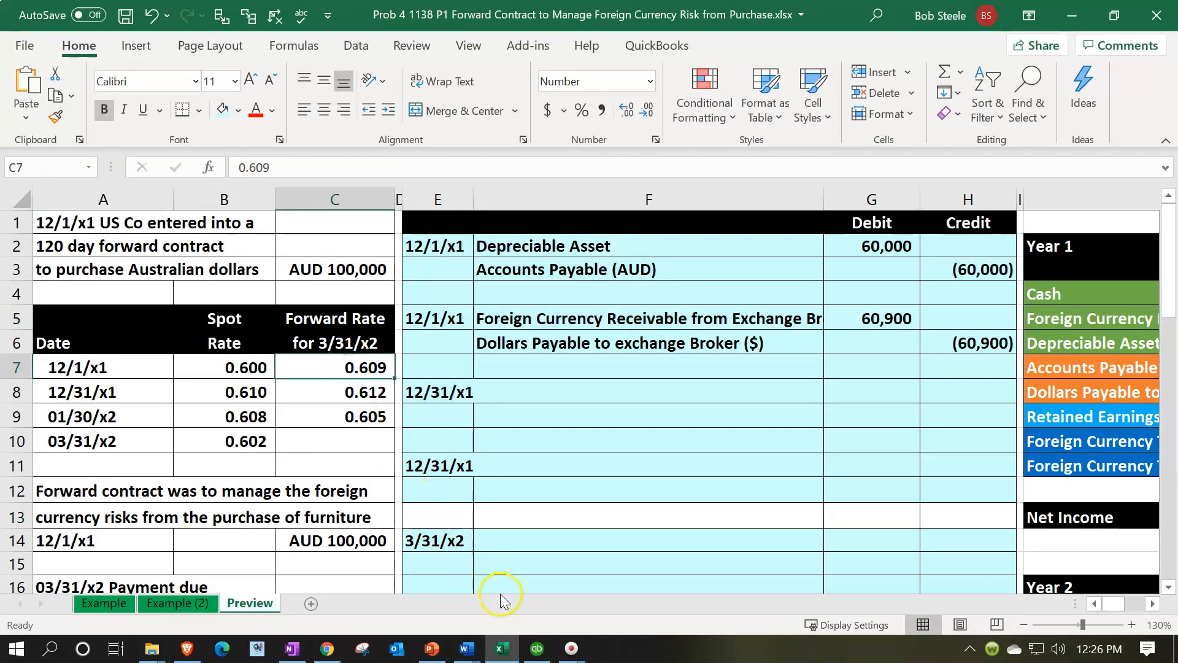
left_click(537, 648)
left_click(390, 511)
type(".6")
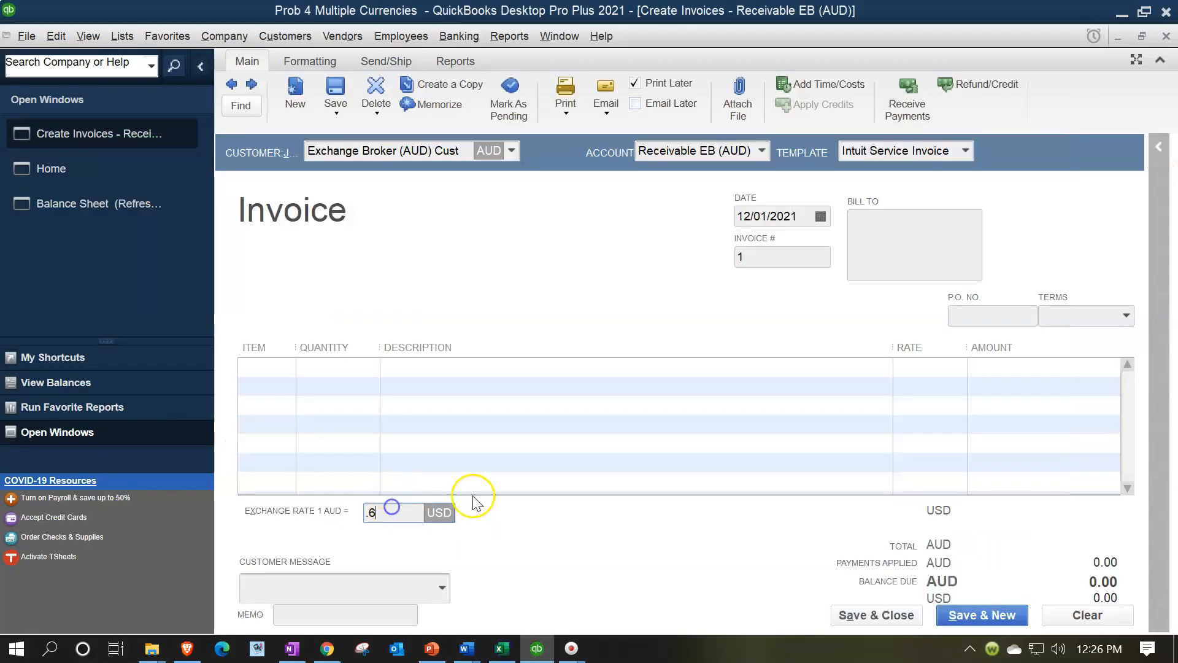
type("09")
key("Tab")
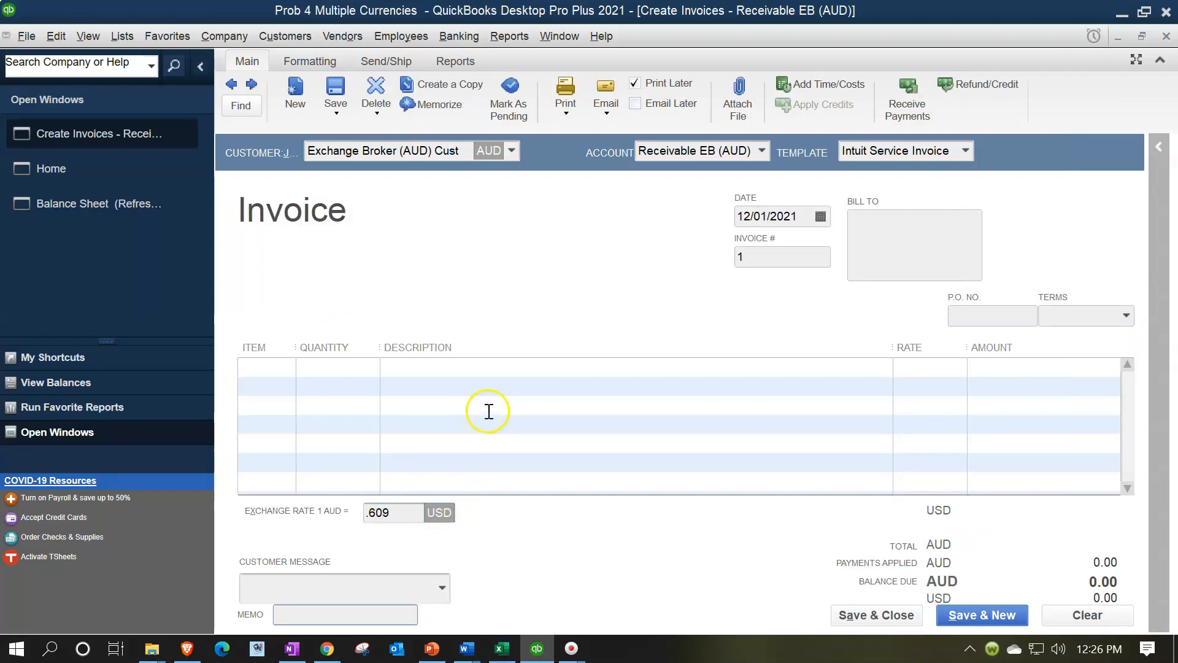
On the invoice's first line, start adding a new Service item named Forward Contract
left_click(296, 377)
left_click(287, 371)
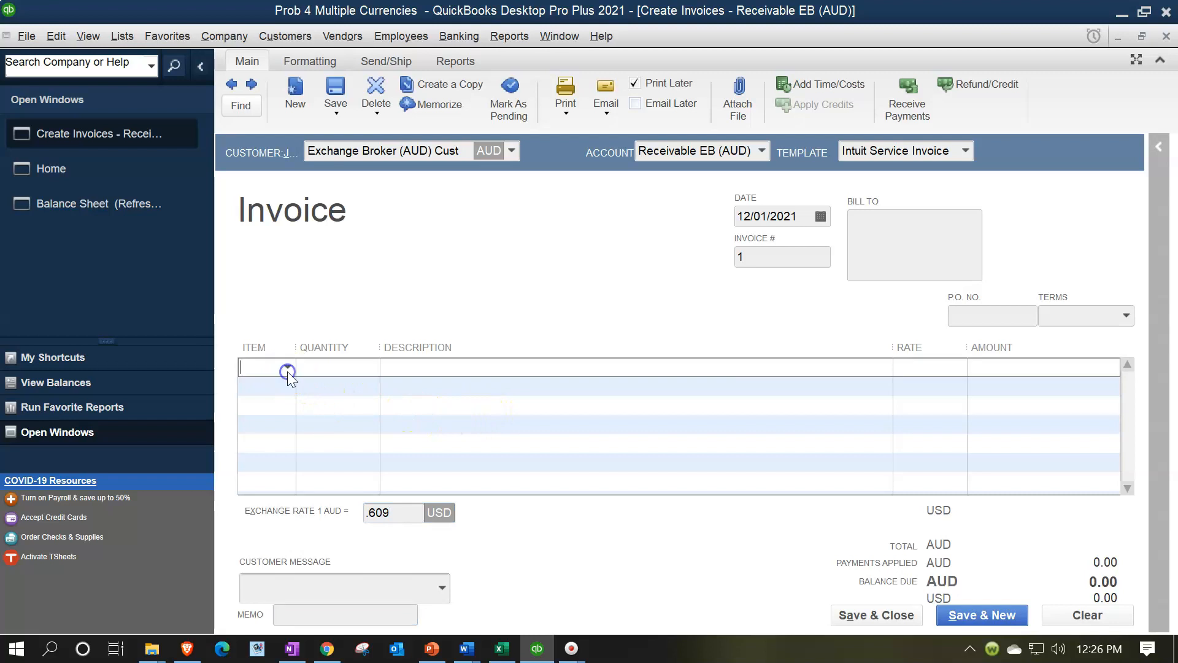
left_click(289, 394)
left_click(342, 216)
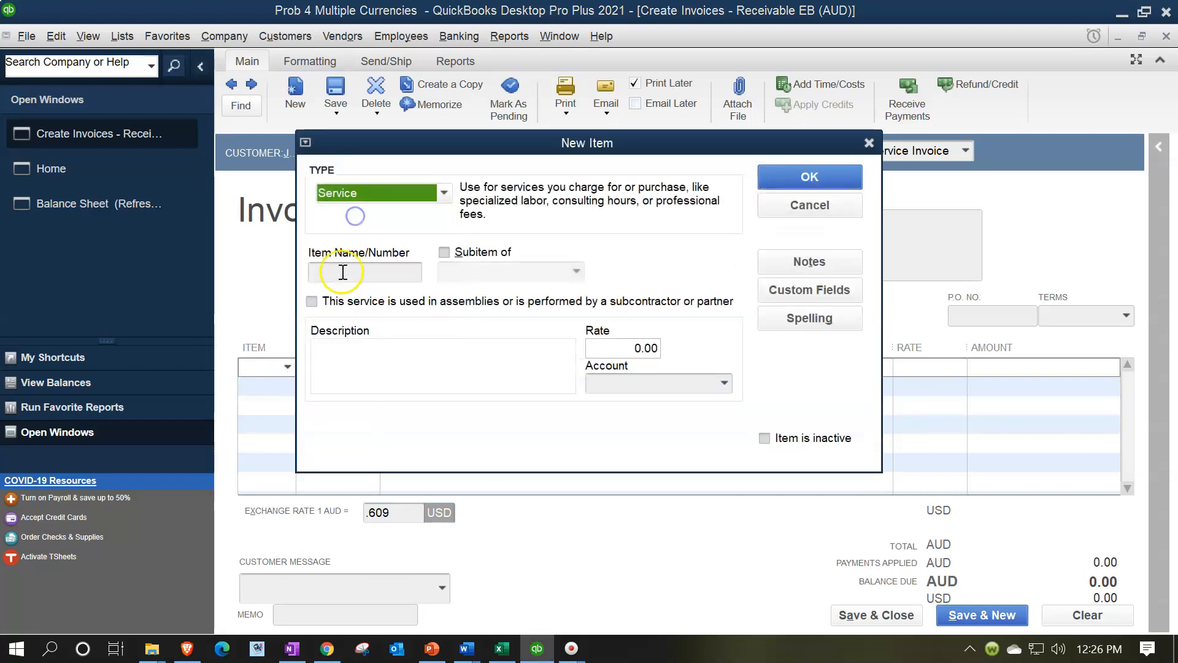
left_click(340, 273)
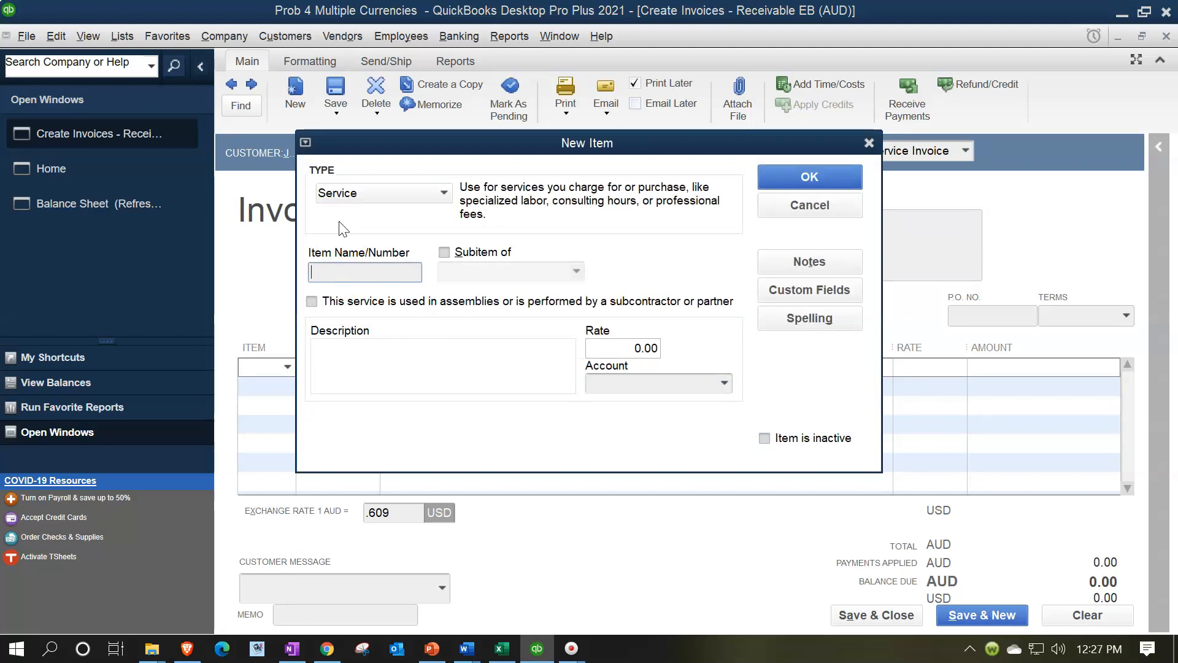
type("Forward Contract")
key("Tab")
key("Tab")
key("Tab")
key("Tab")
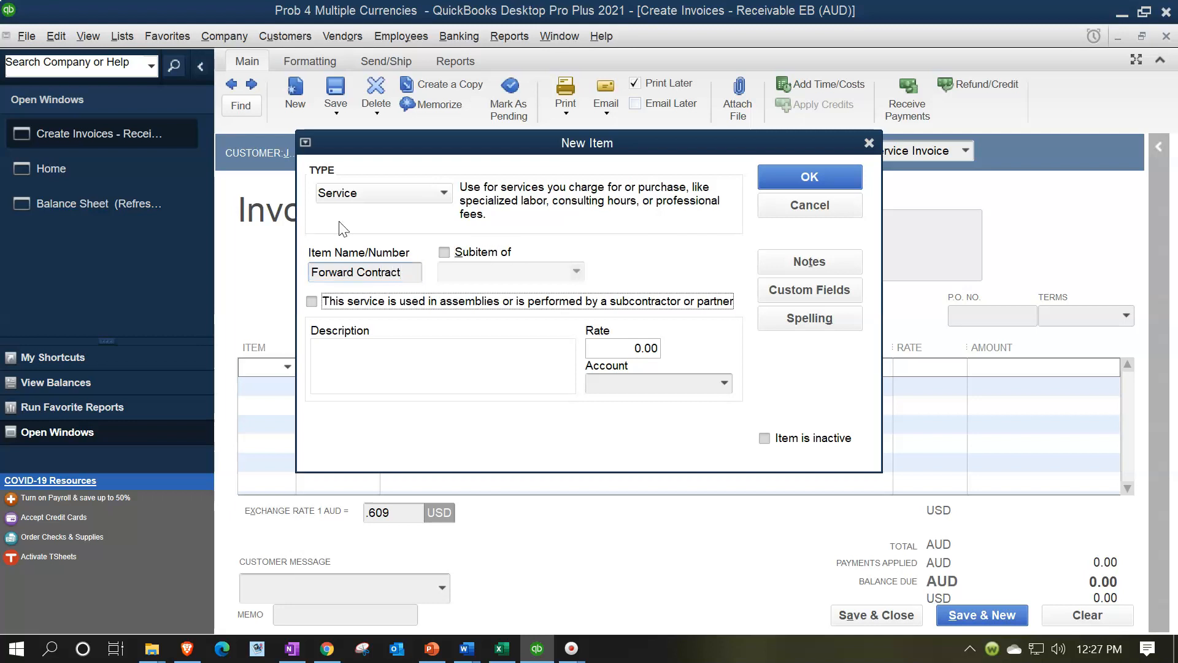
Assign the Forward Contract item to a new Other Current Asset account named Clearing Account and save the item
left_click(725, 381)
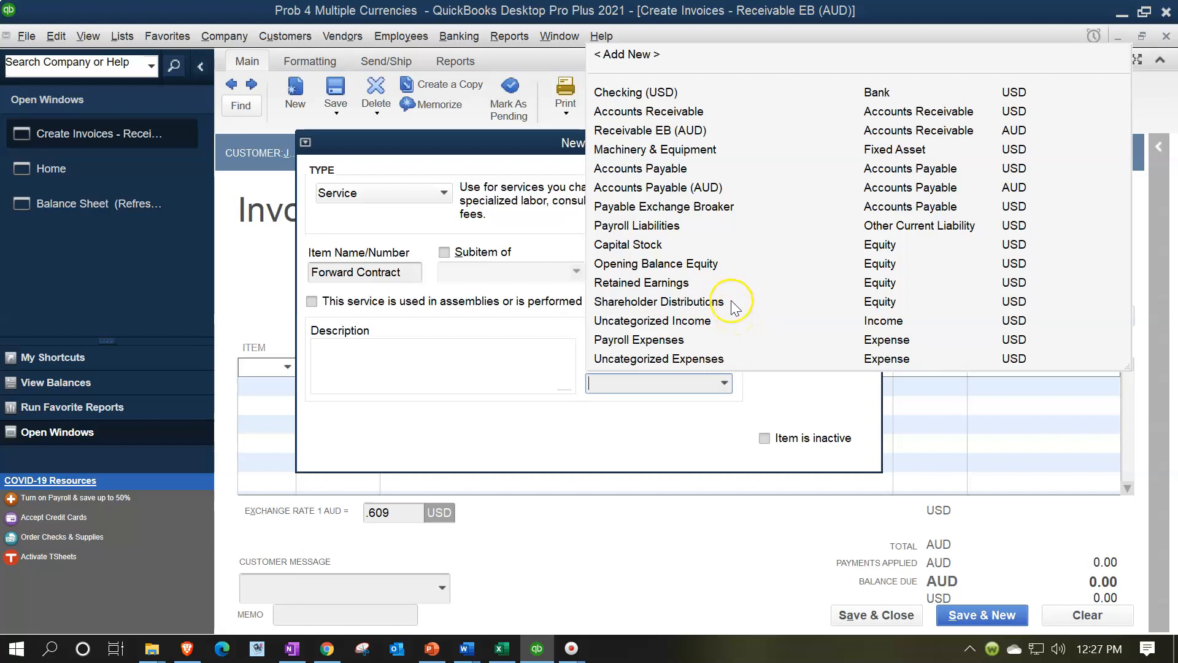
left_click(636, 54)
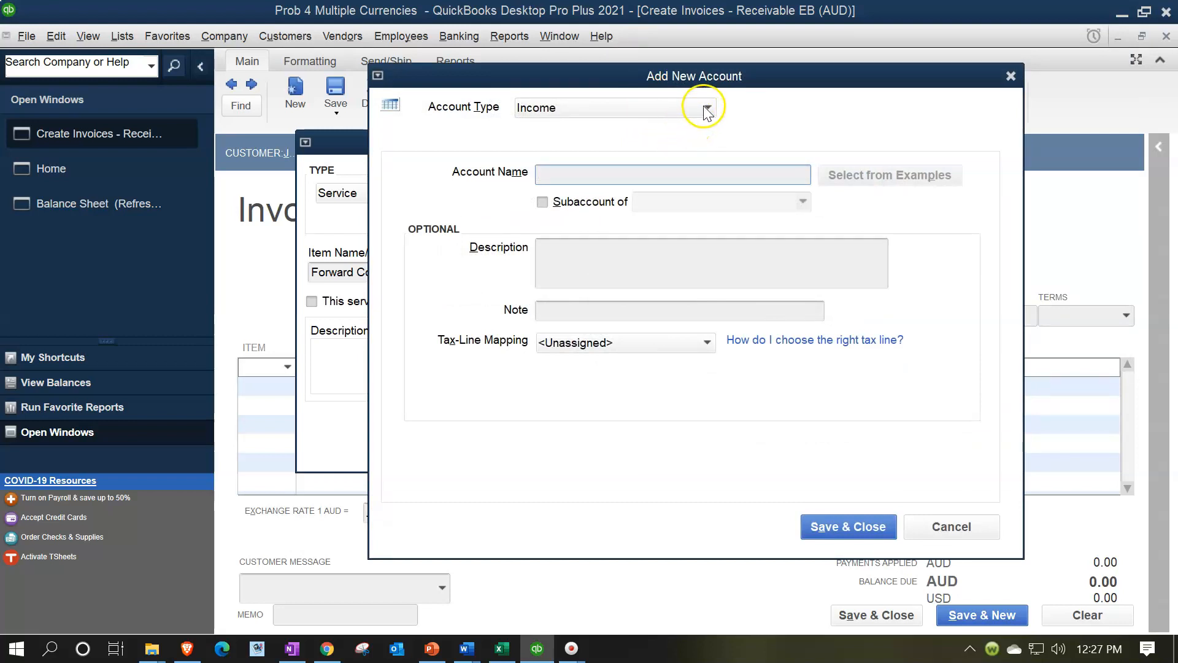
left_click(708, 110)
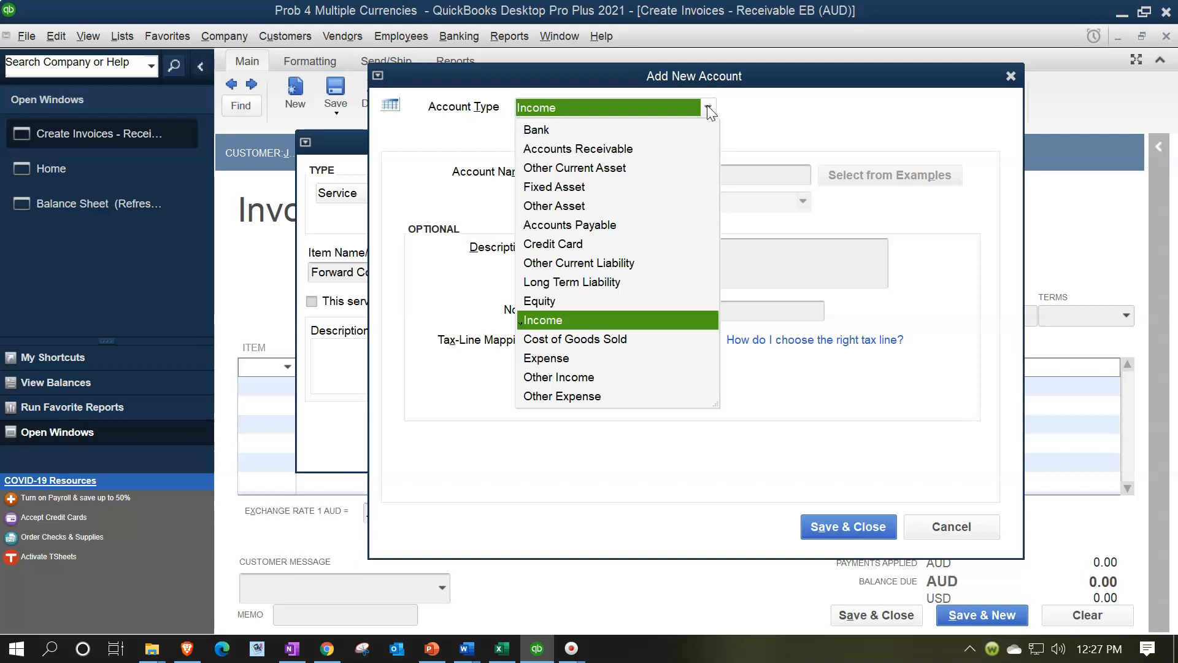
left_click(612, 168)
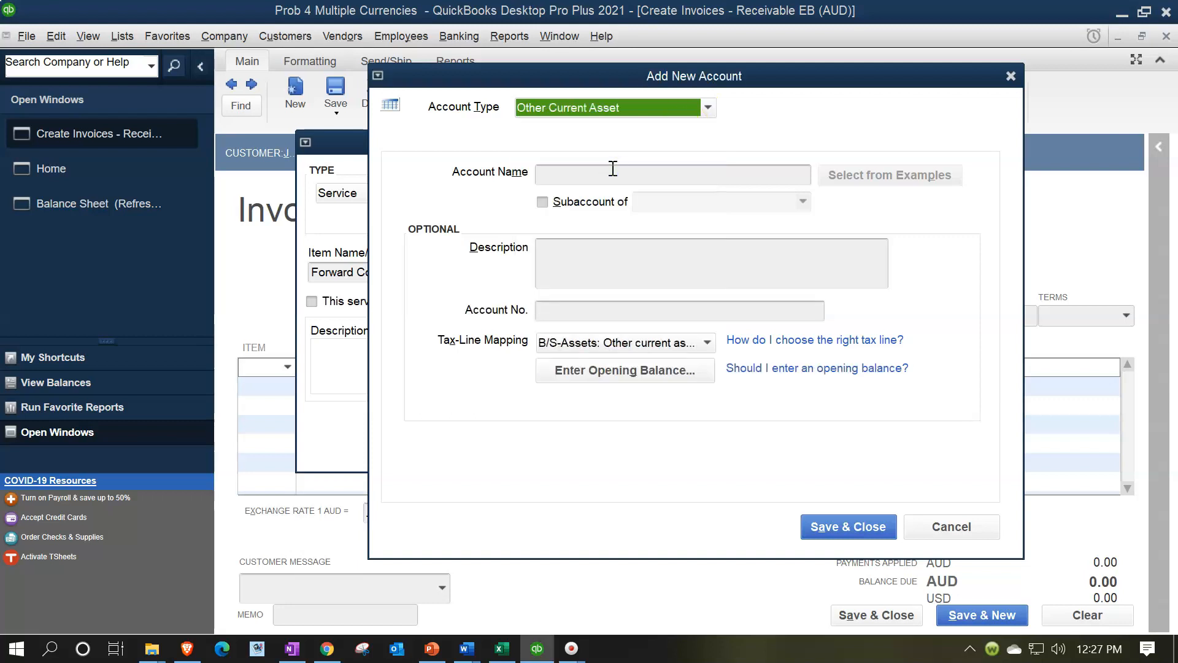
left_click(613, 170)
type("ear")
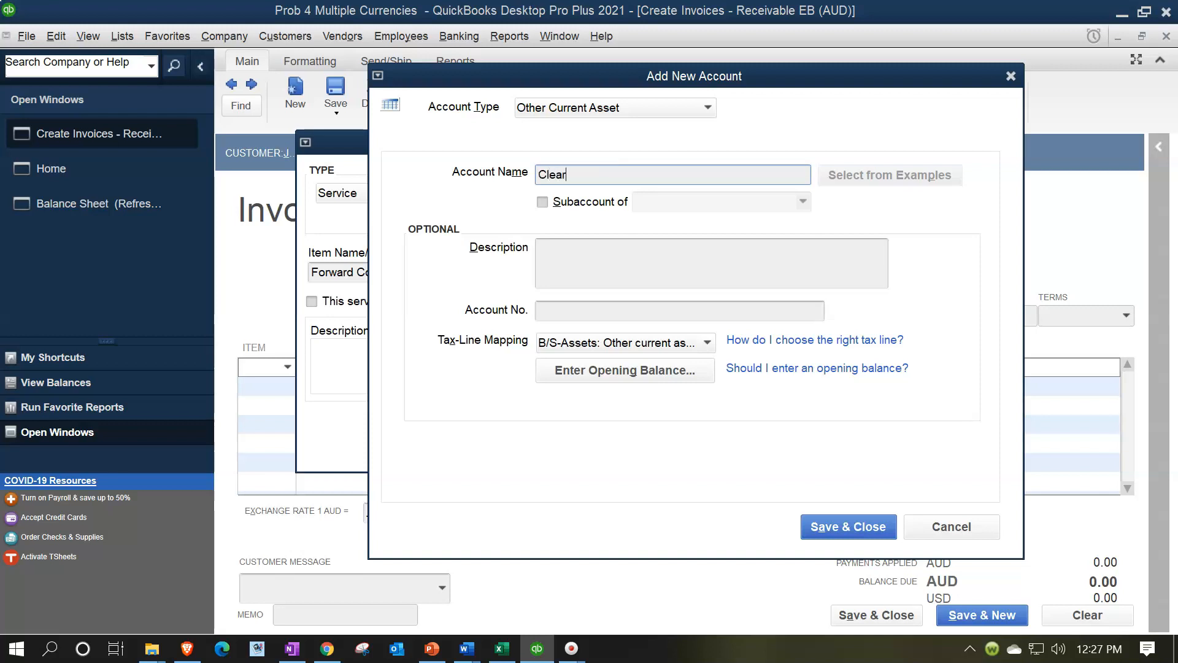
type("ing Account")
key("Tab")
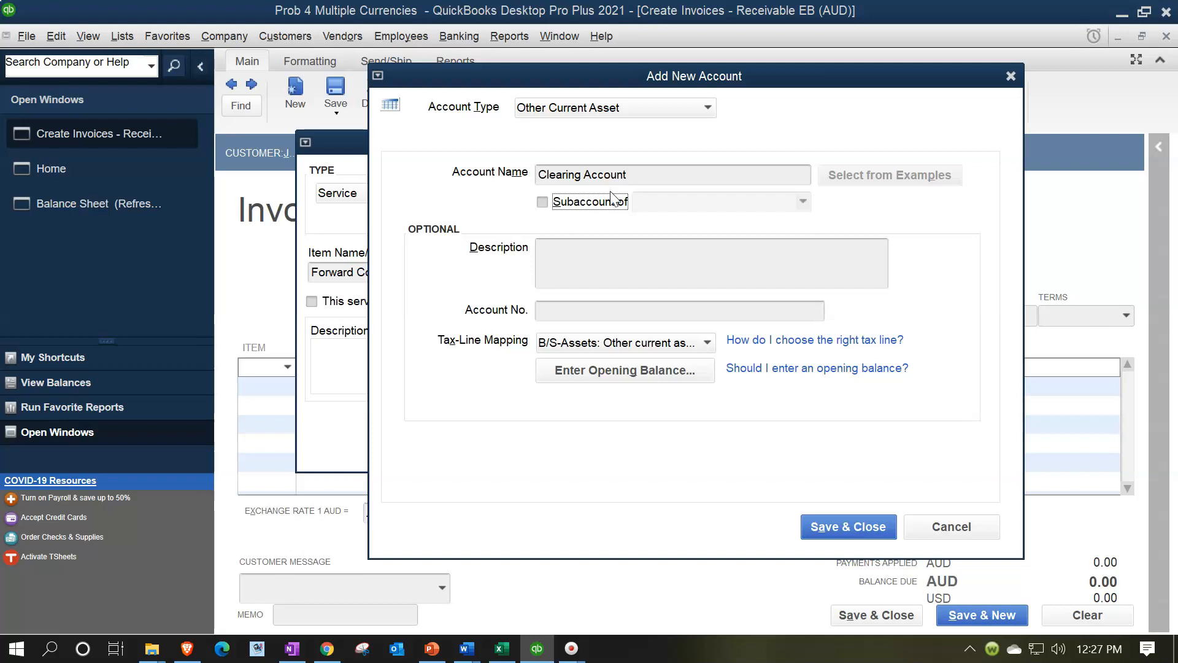
left_click(852, 527)
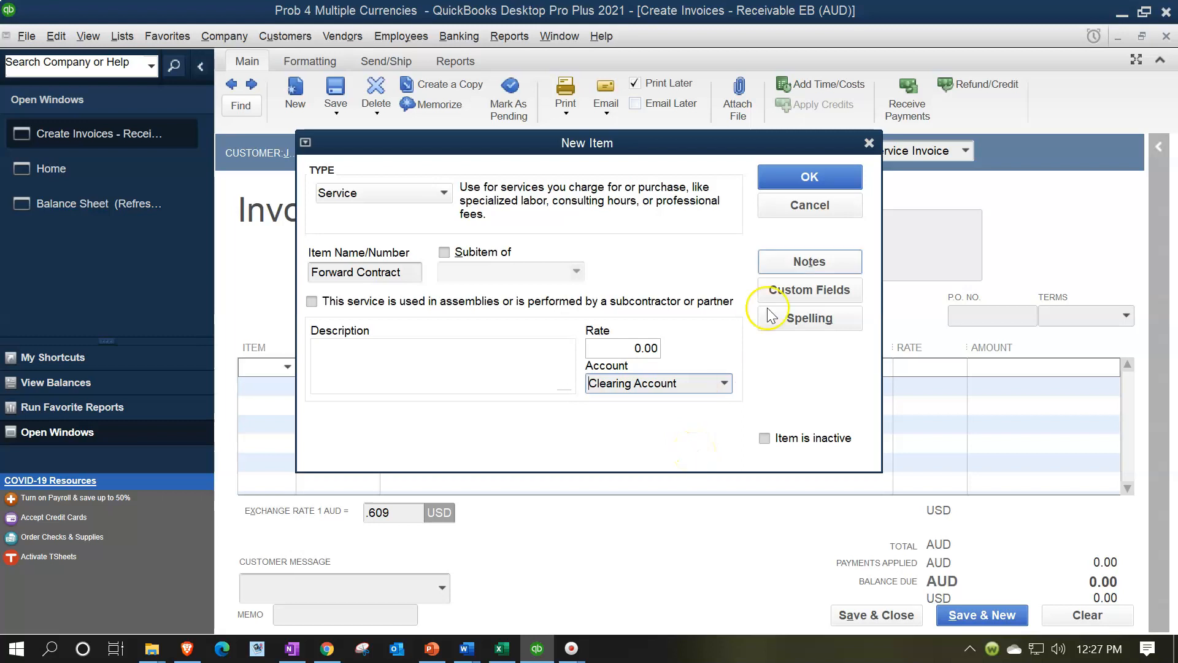
left_click(783, 178)
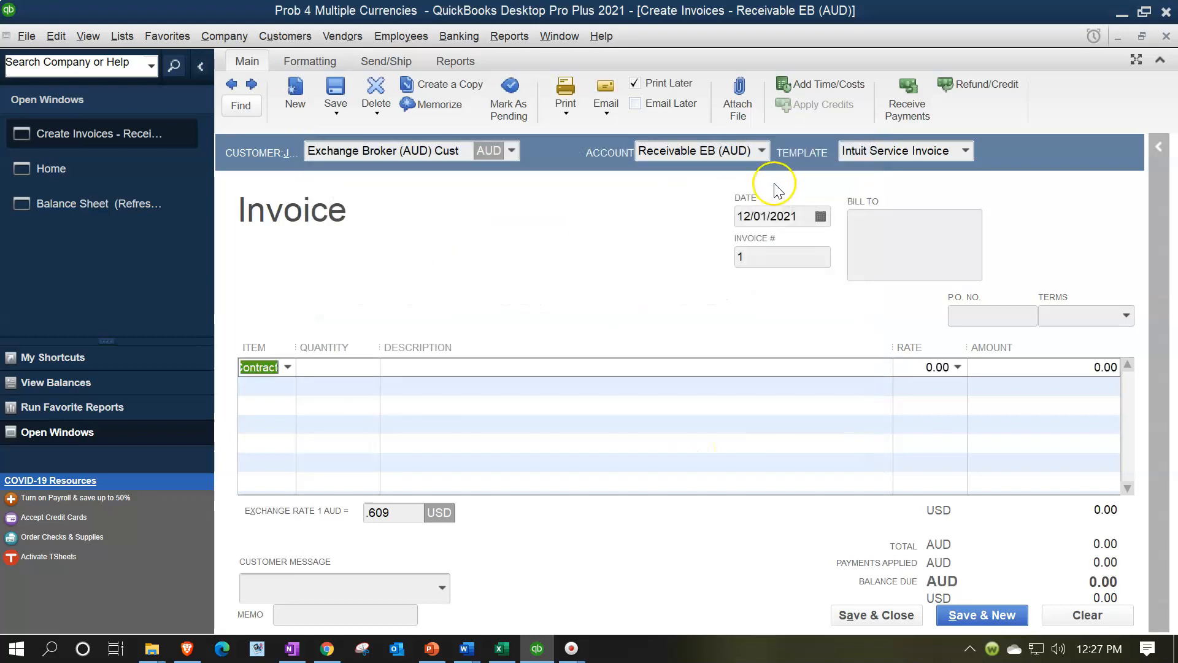
Enter a rate of 100000 on the Forward Contract line, widening the Item and Rate columns to show their full contents
left_click_drag(291, 347, 343, 351)
key("Tab")
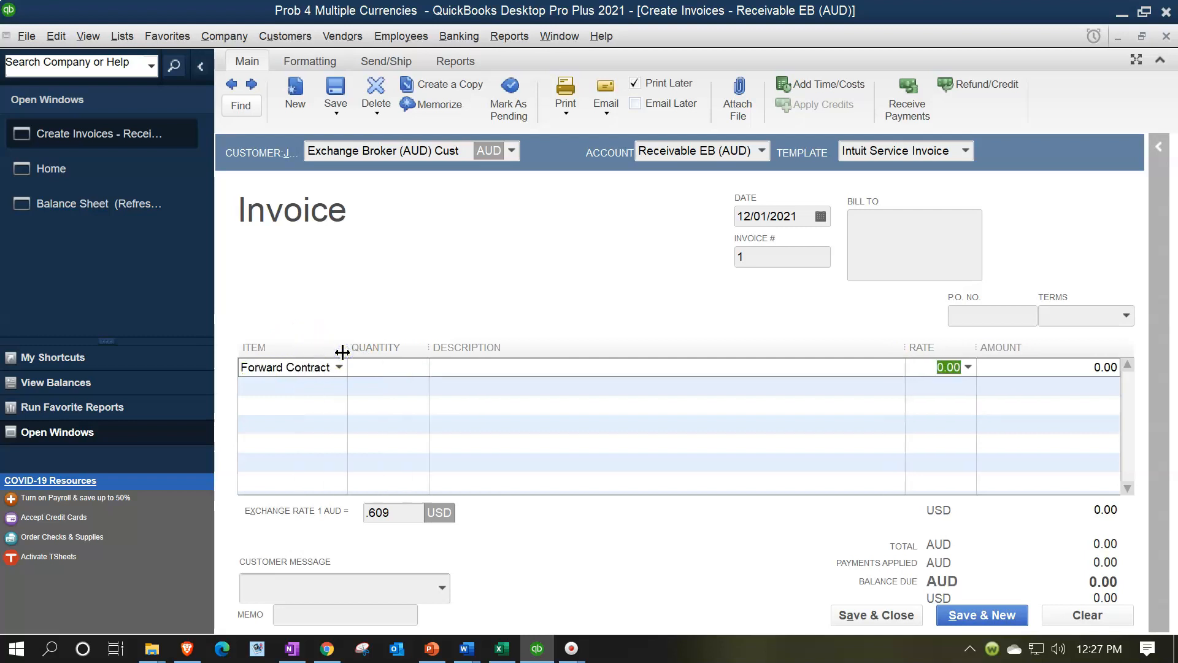
type("100000")
key("Tab")
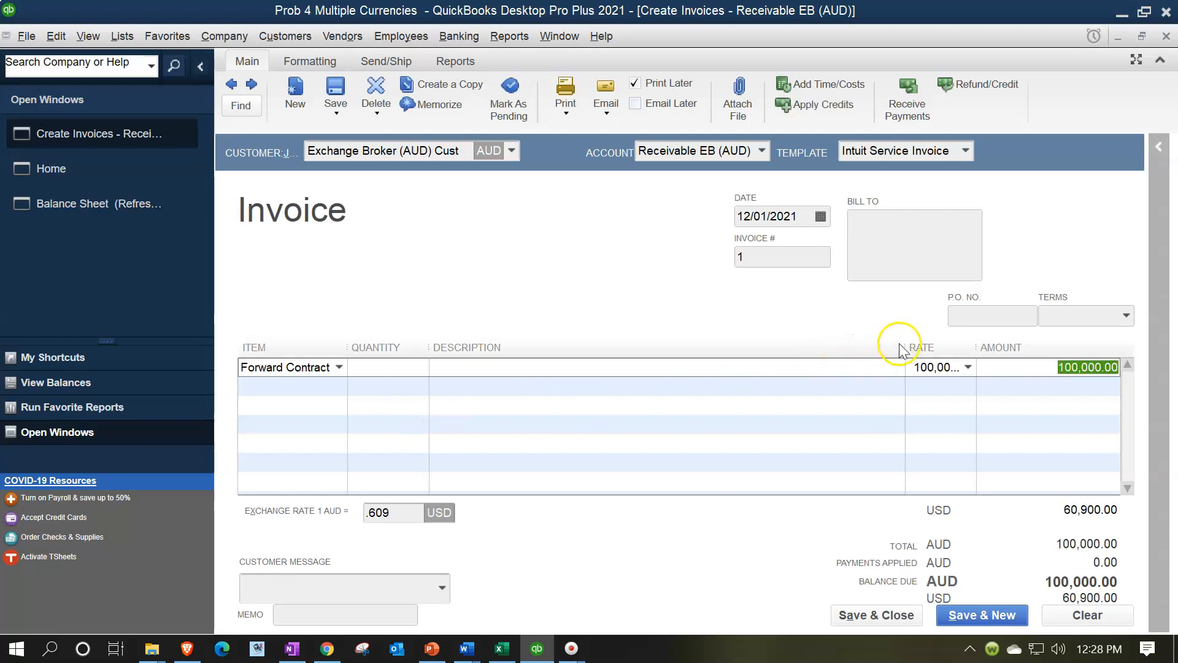
left_click_drag(904, 347, 857, 347)
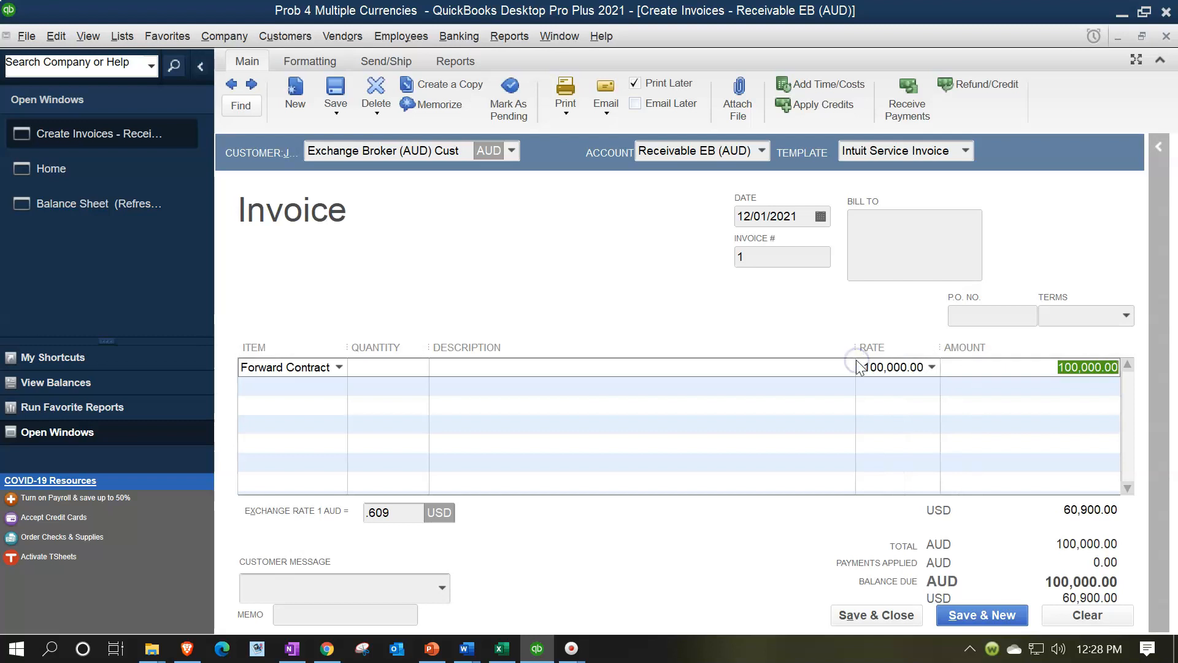
Save and close the forward contract invoice, accepting the confirmation prompts
left_click(1038, 583)
left_click(869, 619)
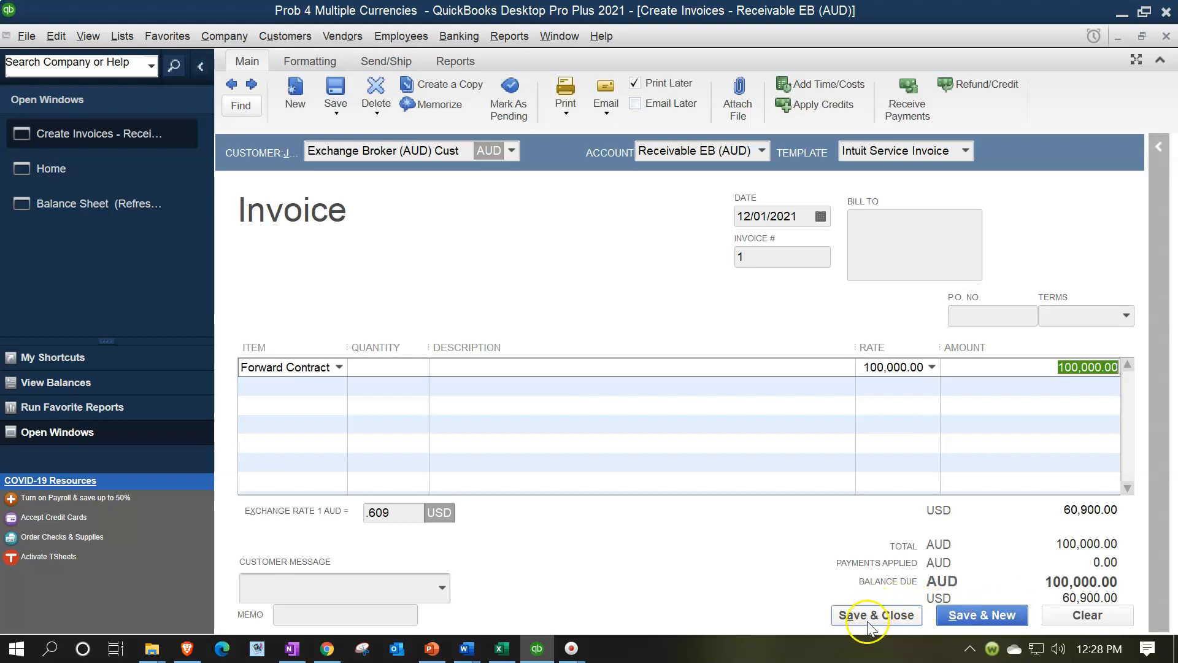
left_click(551, 257)
left_click(556, 251)
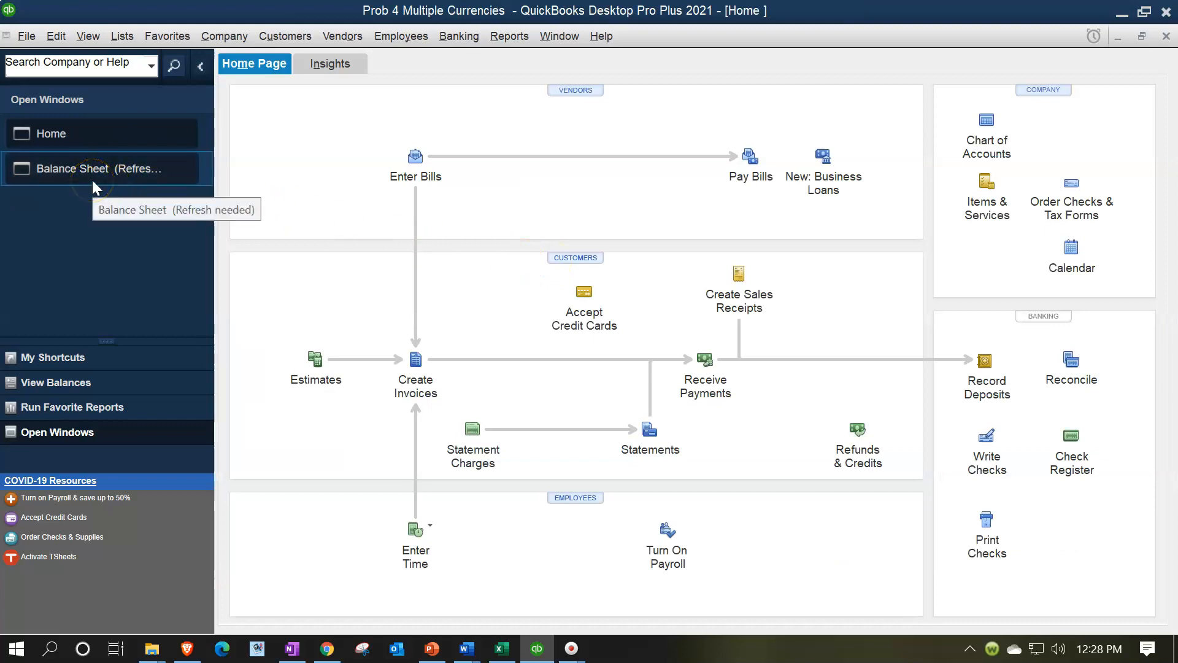
Return to the refreshed Balance Sheet and check the Receivable EB (AUD) and Clearing Account balances
left_click(92, 178)
left_click(376, 292)
left_click(422, 324)
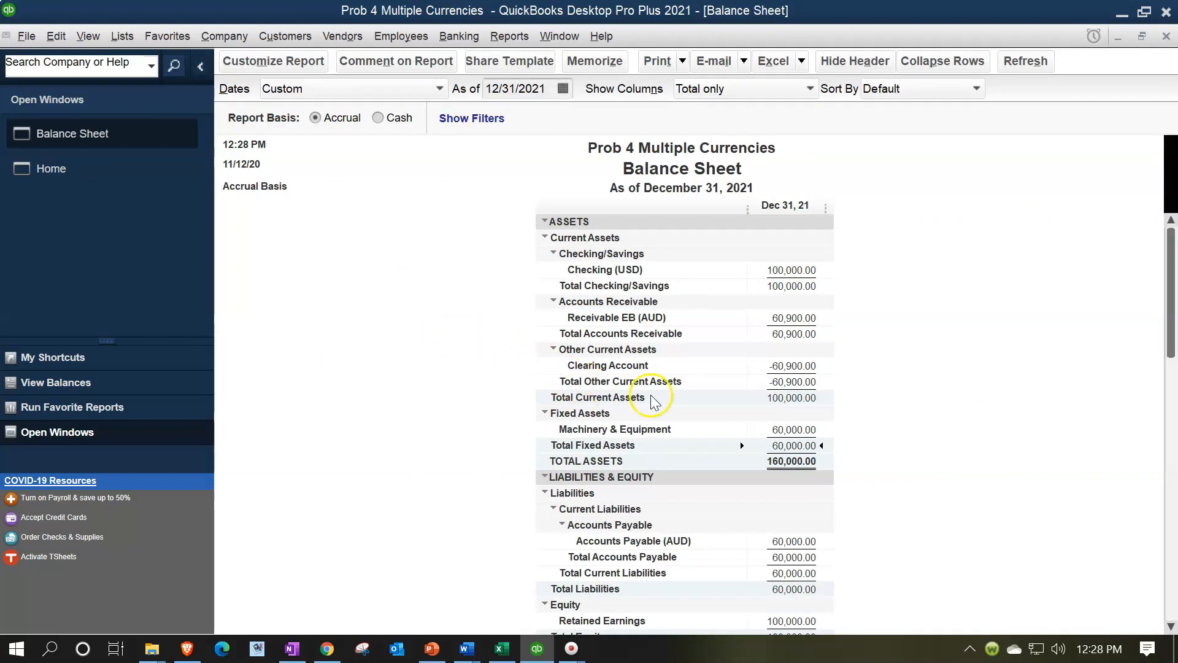
scroll(658, 403, "down", 1)
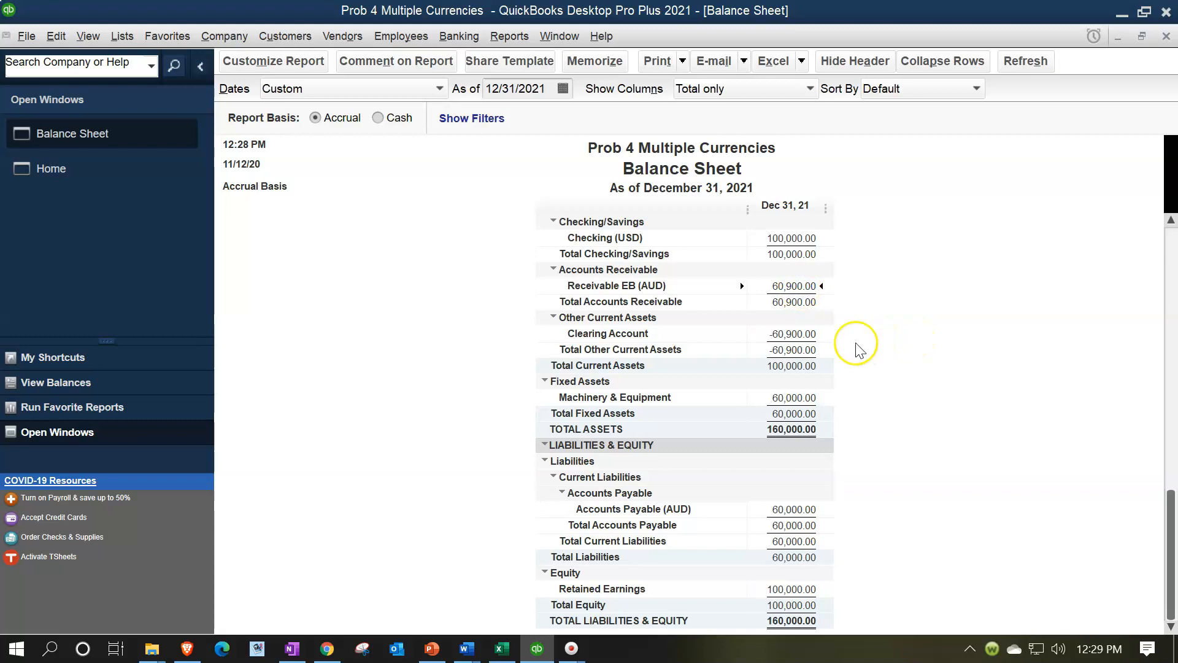
left_click(809, 332)
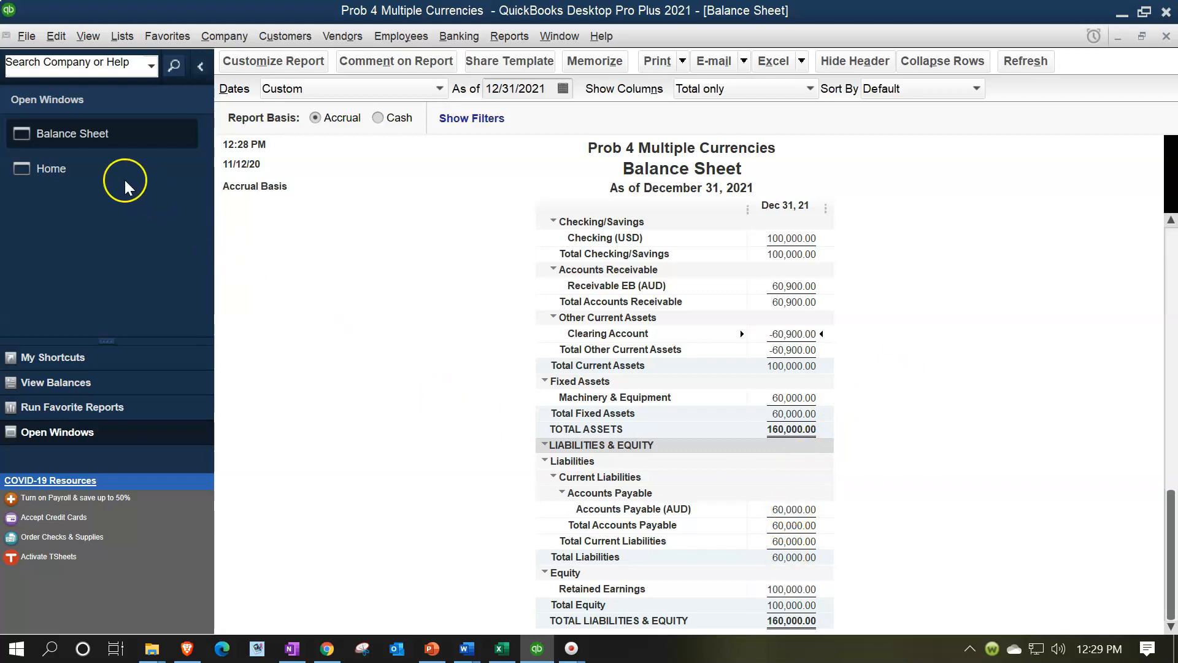
Start a new bill using the Payable Exchange Broaker account and select Exchange Broker (USD) Vendor as the vendor
left_click(105, 173)
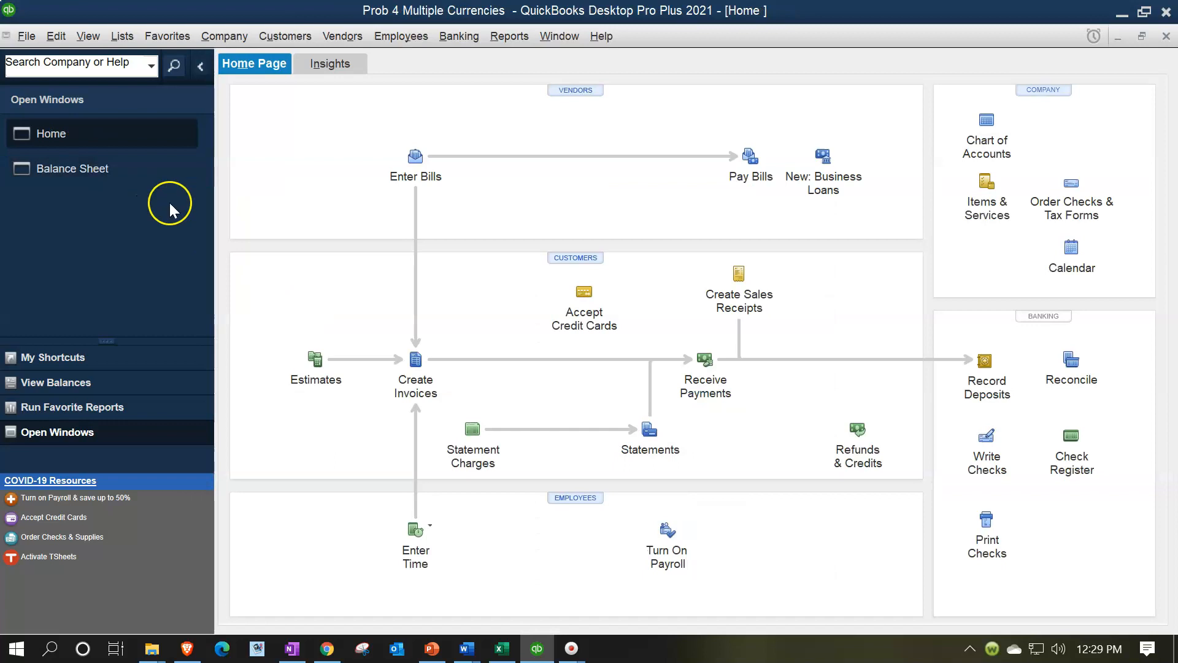
left_click(416, 165)
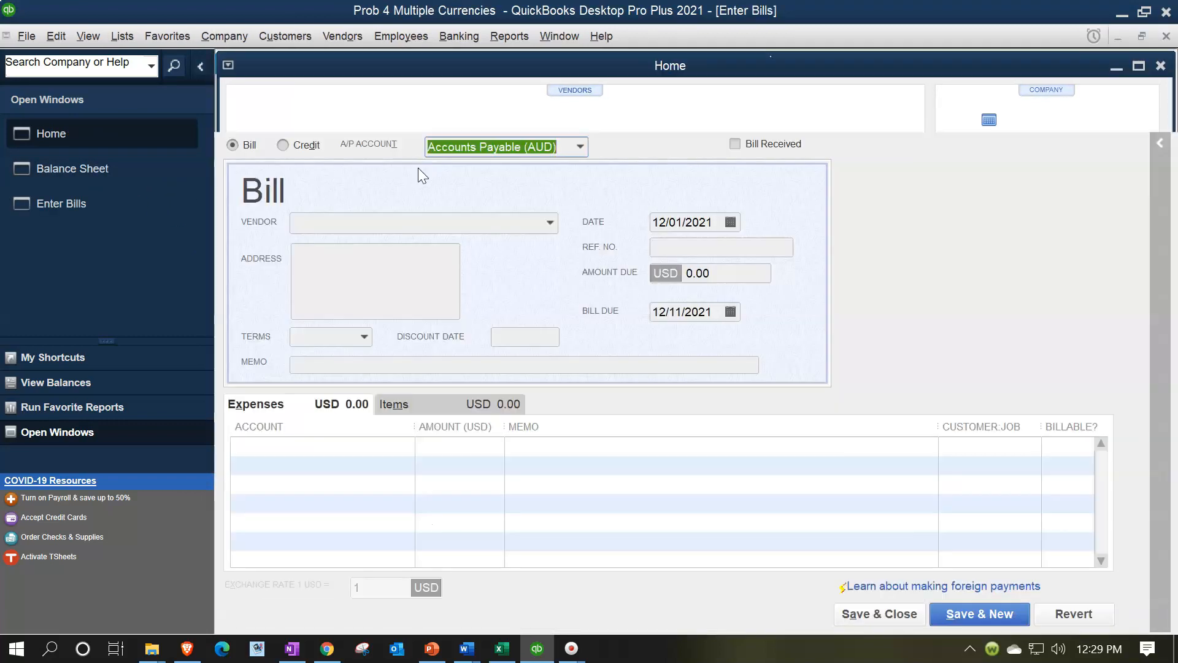
left_click(580, 147)
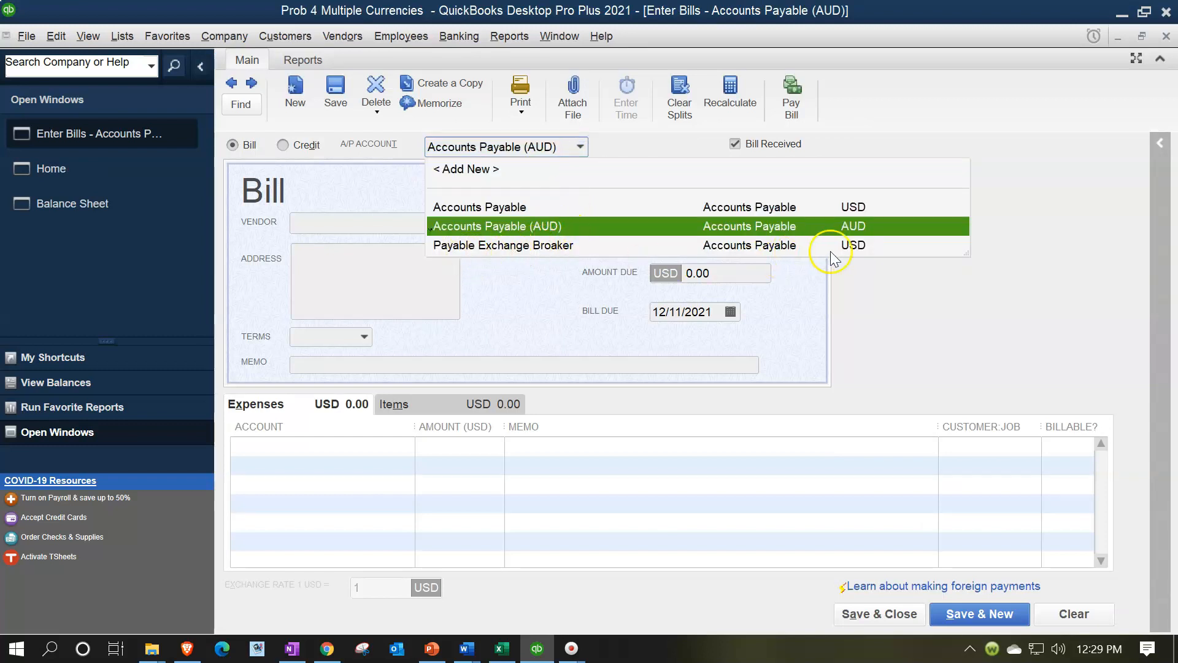
left_click(532, 247)
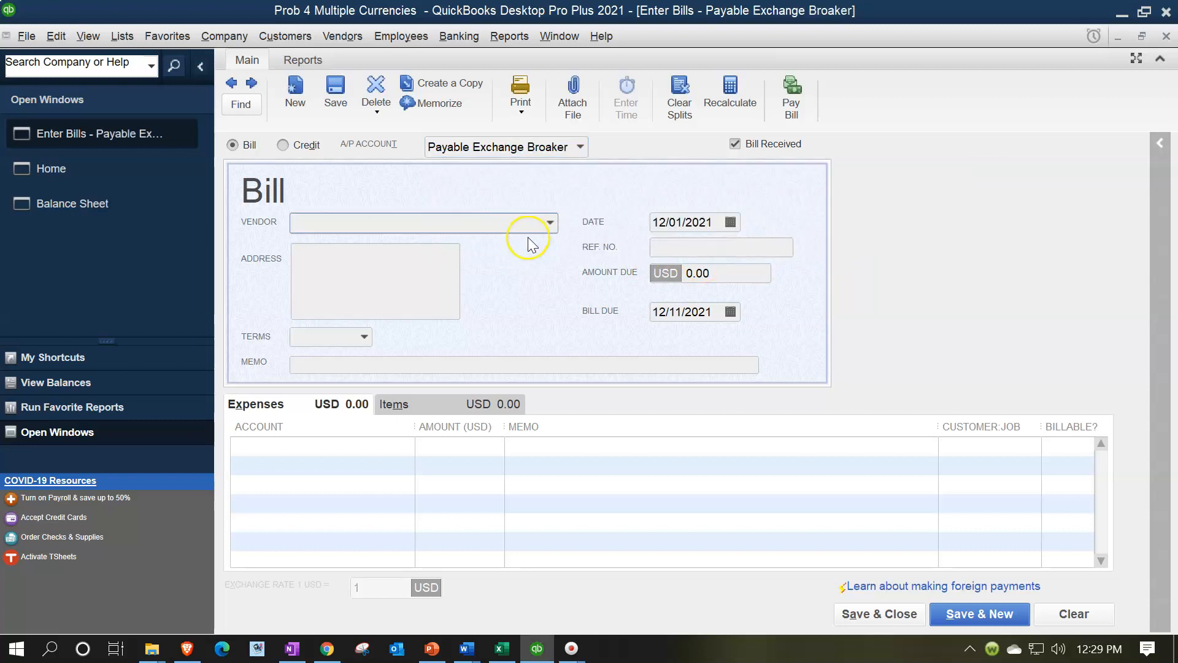
left_click(551, 223)
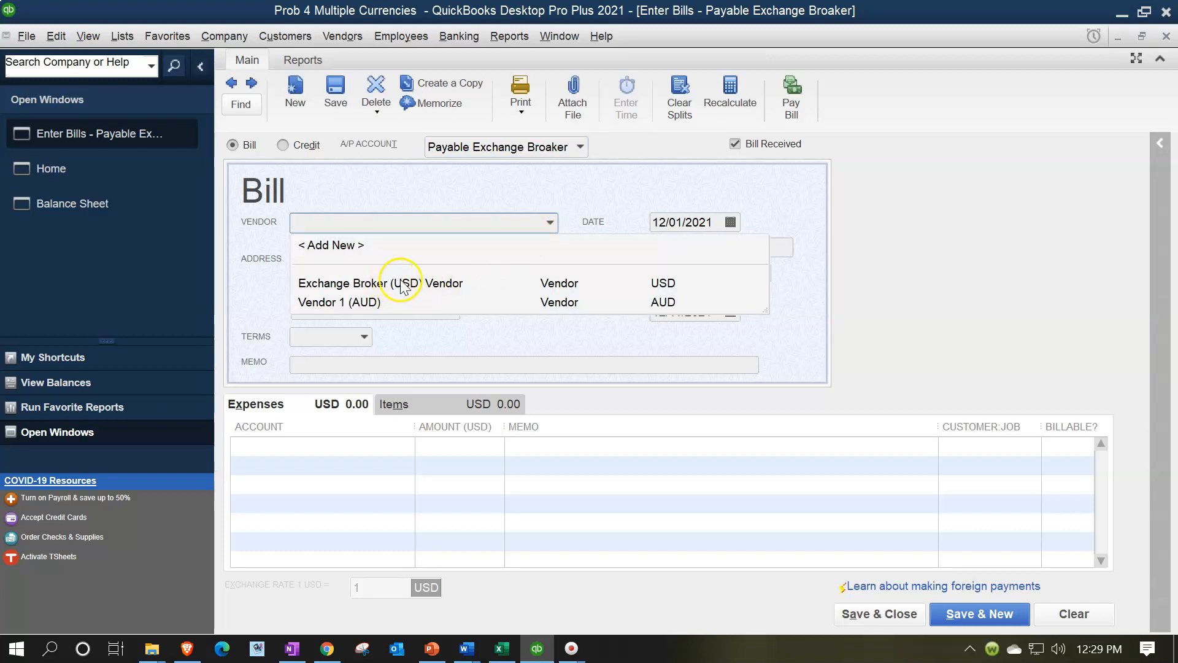
left_click(422, 286)
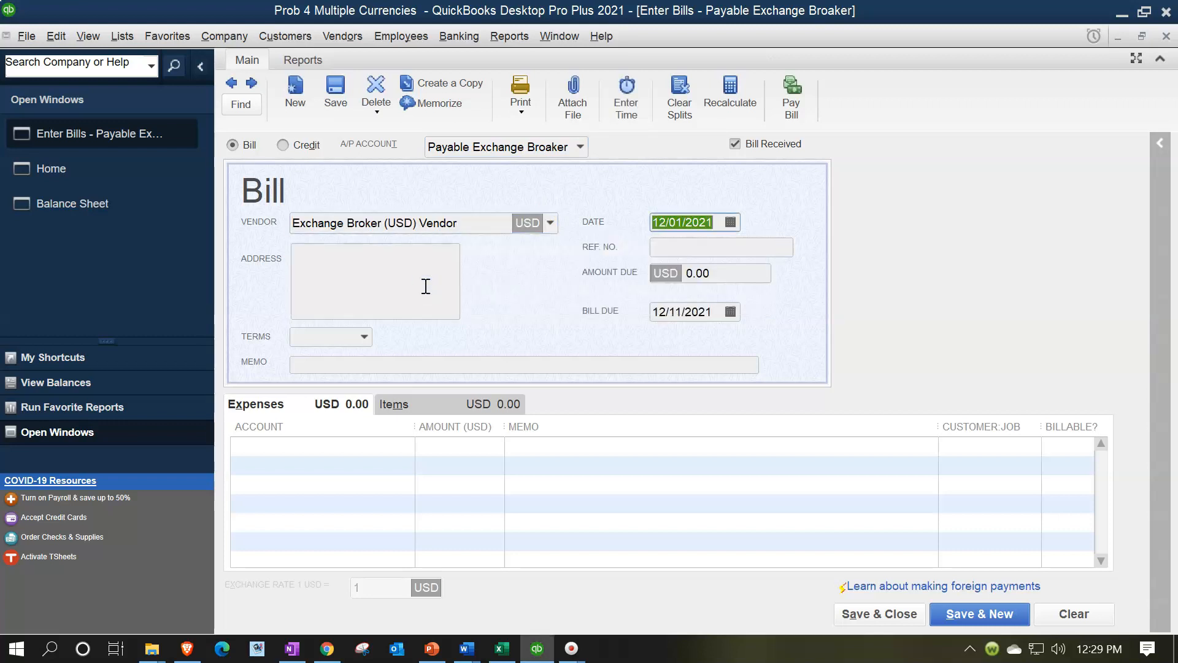
Look up the dollars payable to the exchange broker in the Excel worksheet and set the QuickBooks bill's amount due to 60,900
key("Tab")
key("Tab")
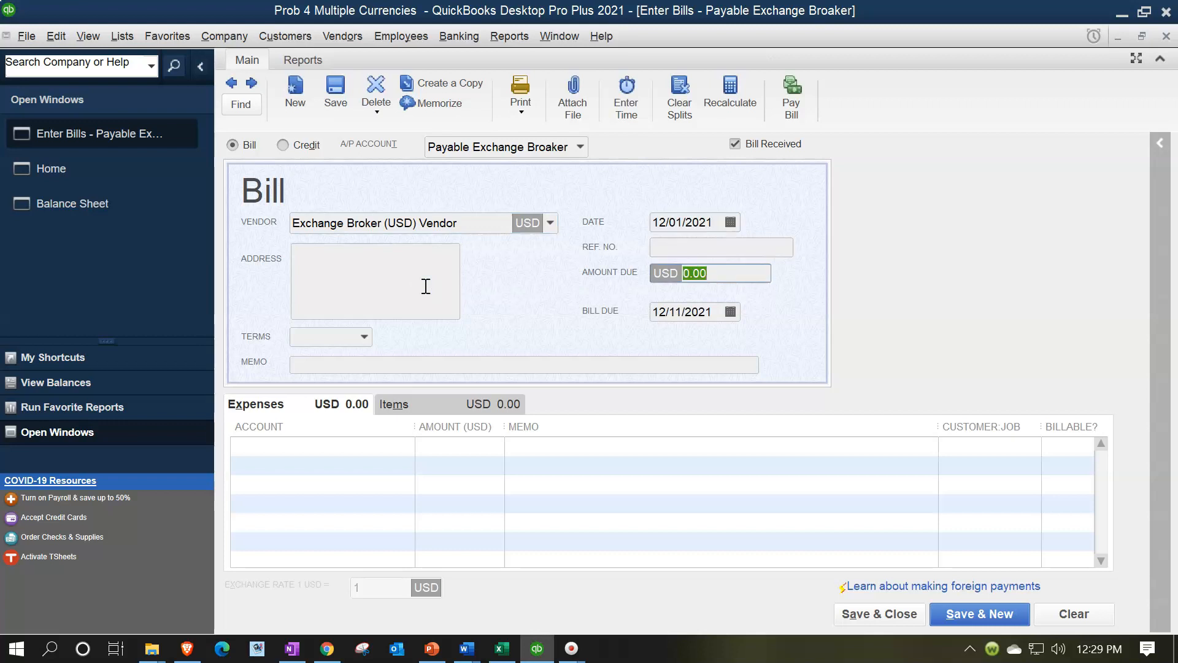
left_click(498, 649)
left_click(500, 649)
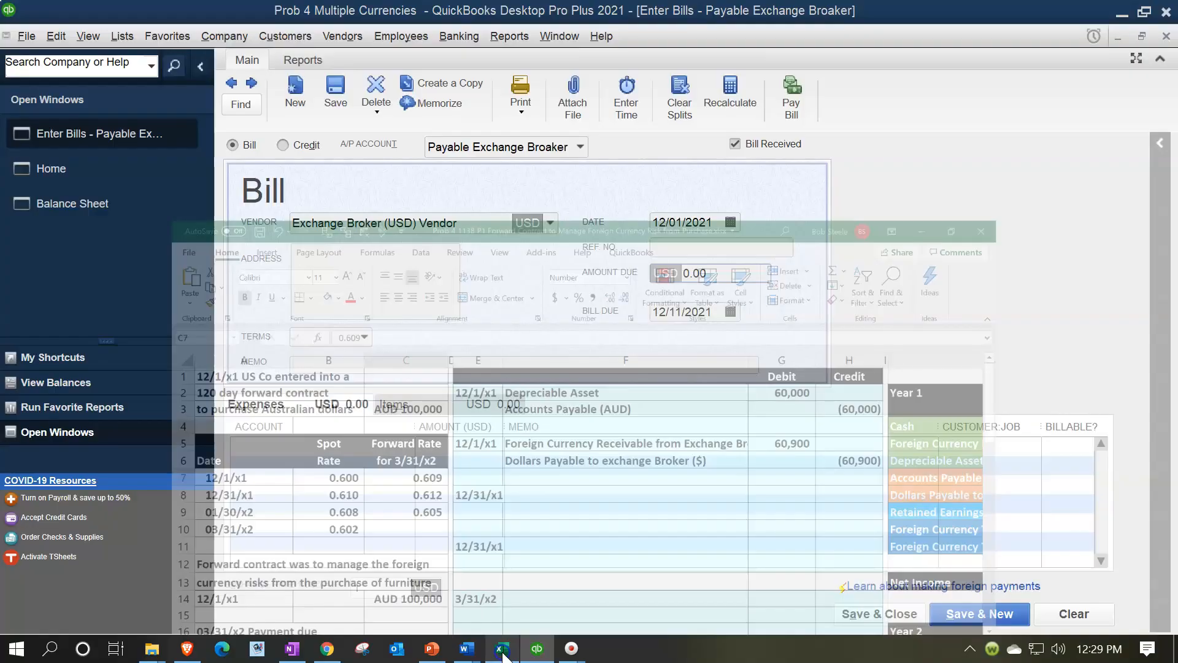
left_click(742, 273)
type("60,900")
key("Tab")
key("Tab")
key("Tab")
key("Tab")
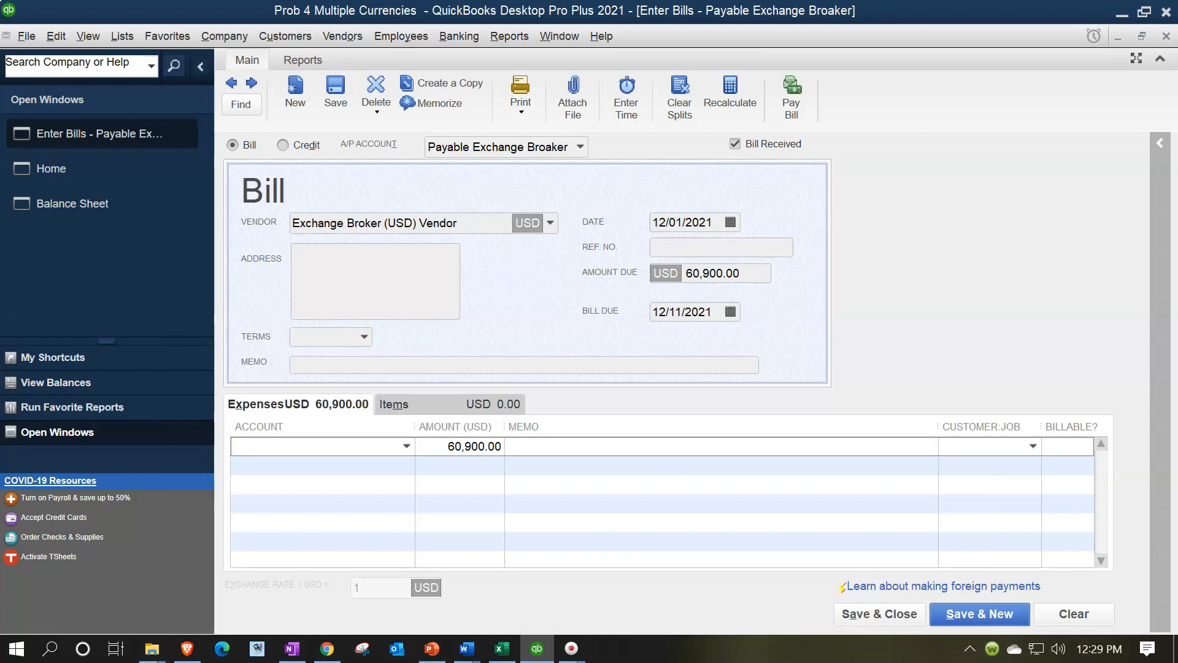
Assign the bill's expense line to Clearing Account, then save and close the bill, accepting its future date
type("C")
key("BackSpace")
type("learing Account")
key("Tab")
key("Tab")
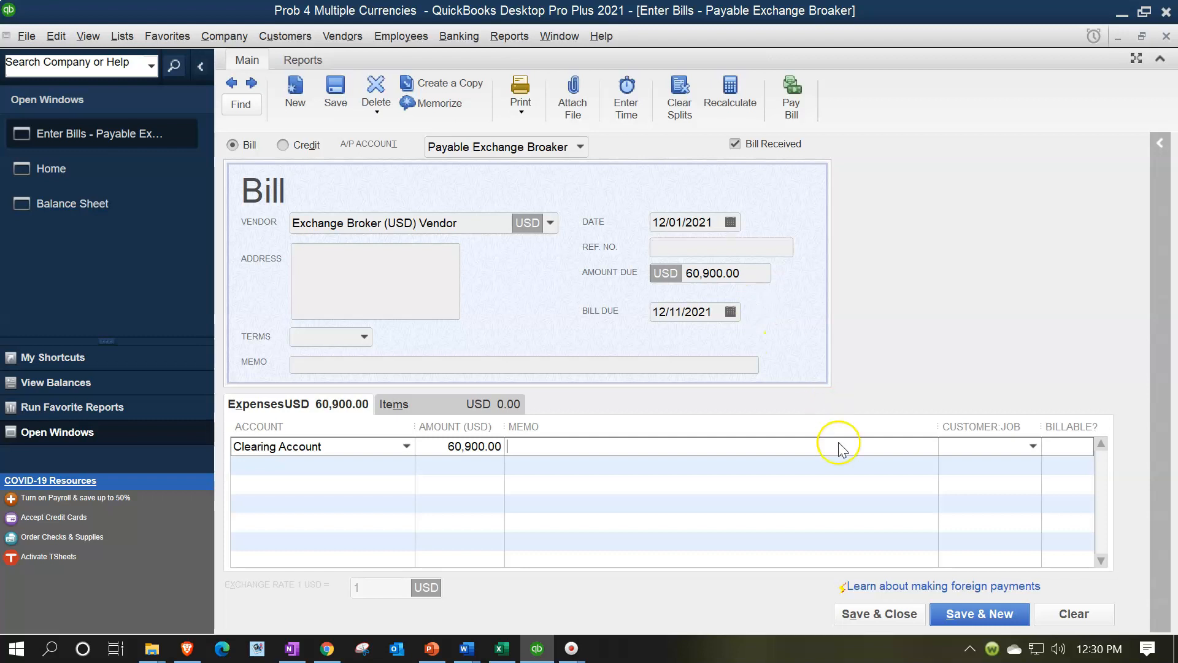
left_click(867, 613)
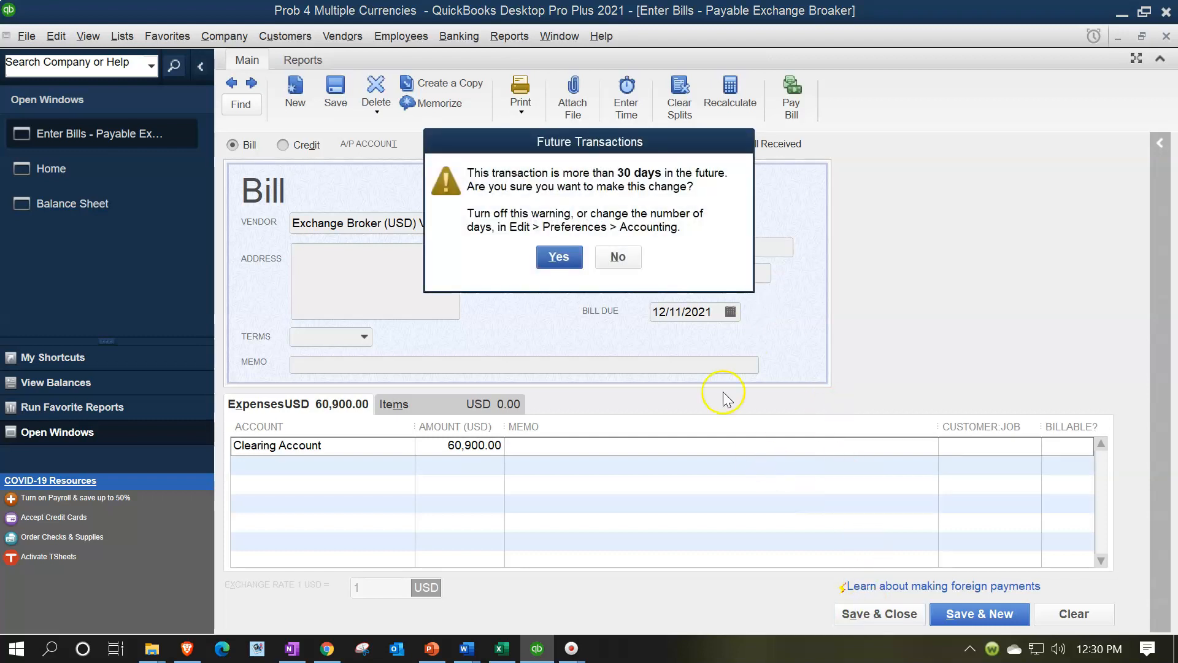
left_click(559, 257)
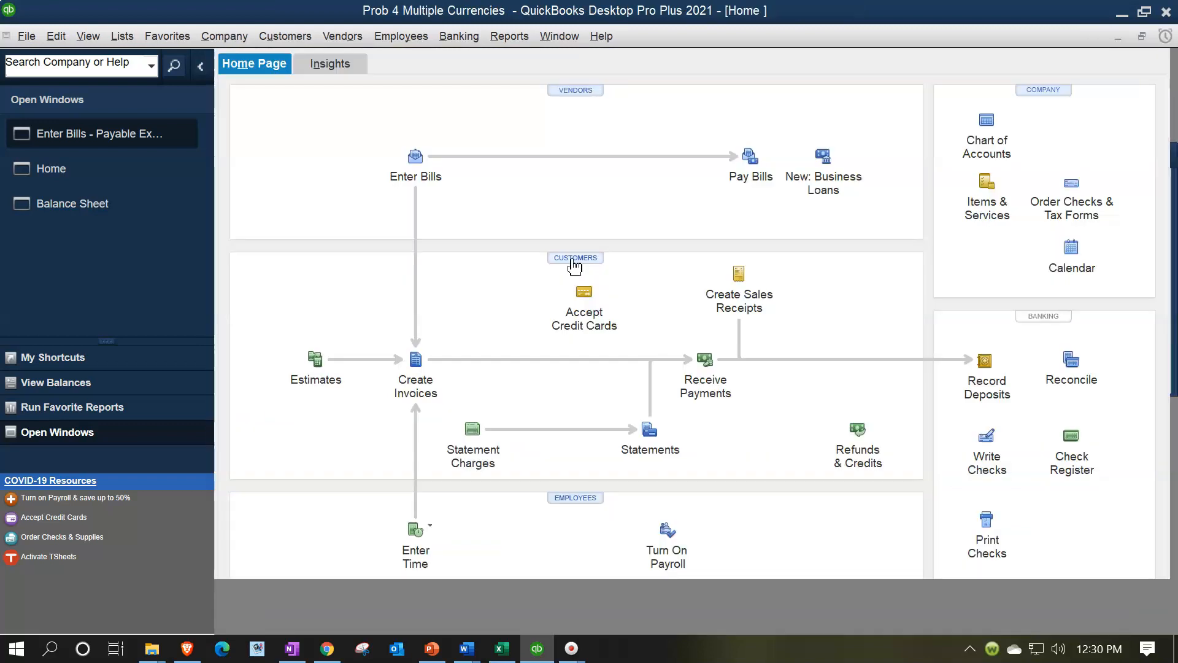
Return to the Balance Sheet and check the Receivable EB (AUD) and Payable Exchange Broaker balances
left_click(145, 174)
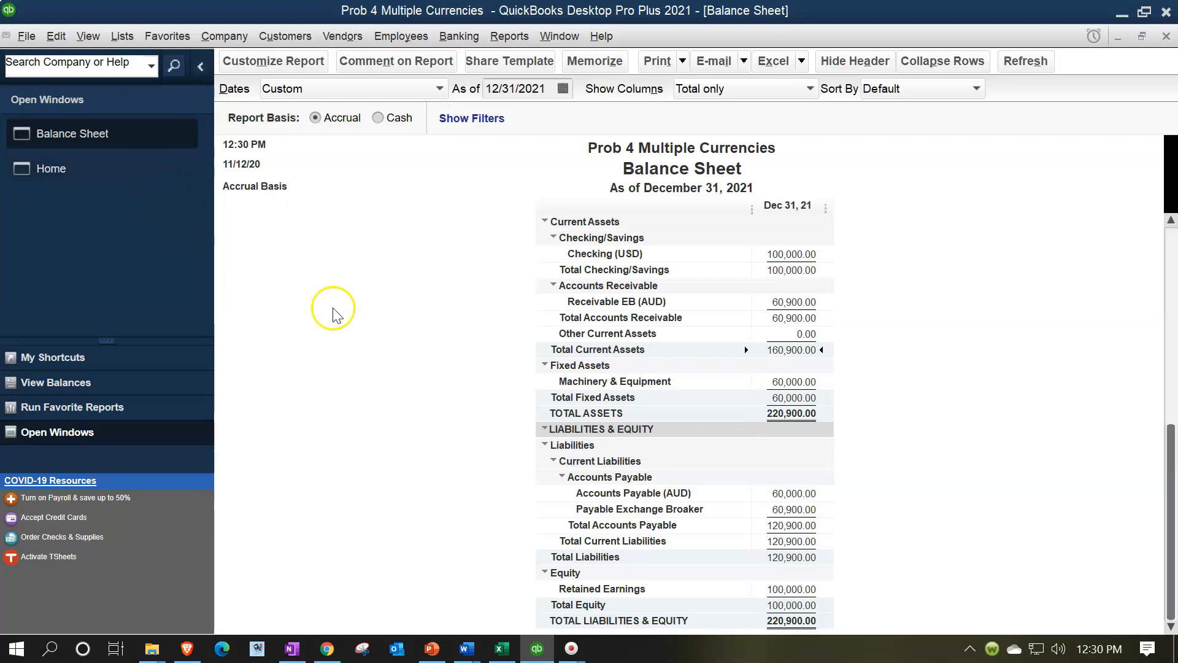
left_click(782, 298)
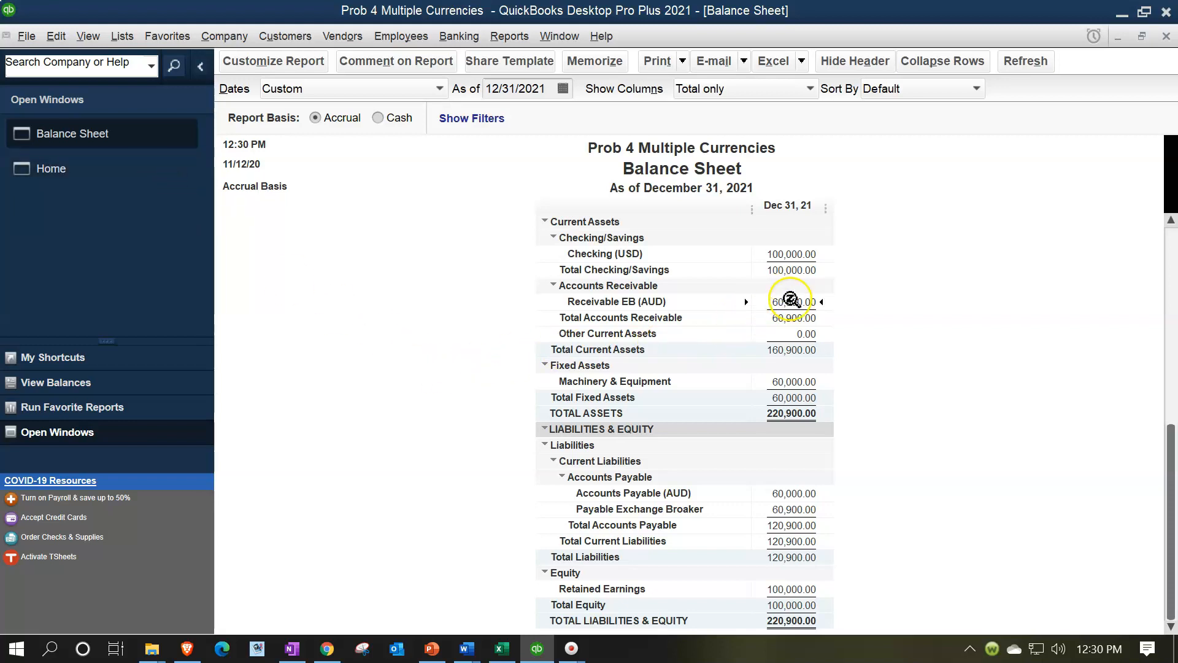
left_click(798, 510)
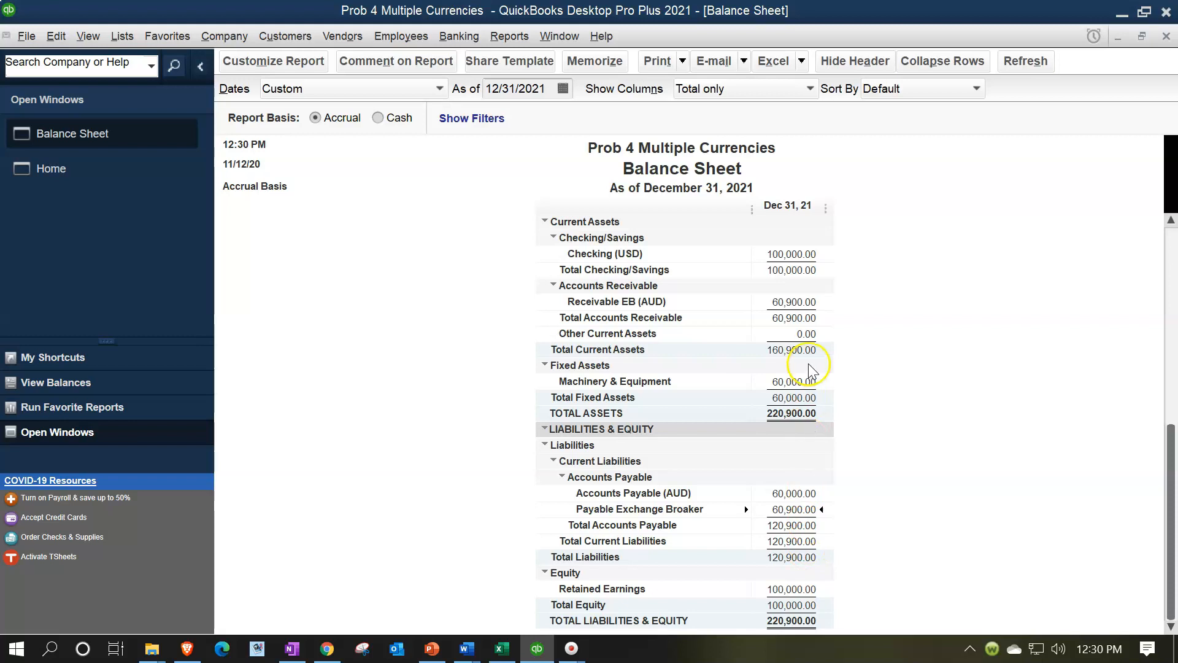
Review the Receivable EB (AUD), Machinery & Equipment and Accounts Payable (AUD) balances on the Balance Sheet
left_click(796, 303)
left_click(812, 381)
left_click(806, 494)
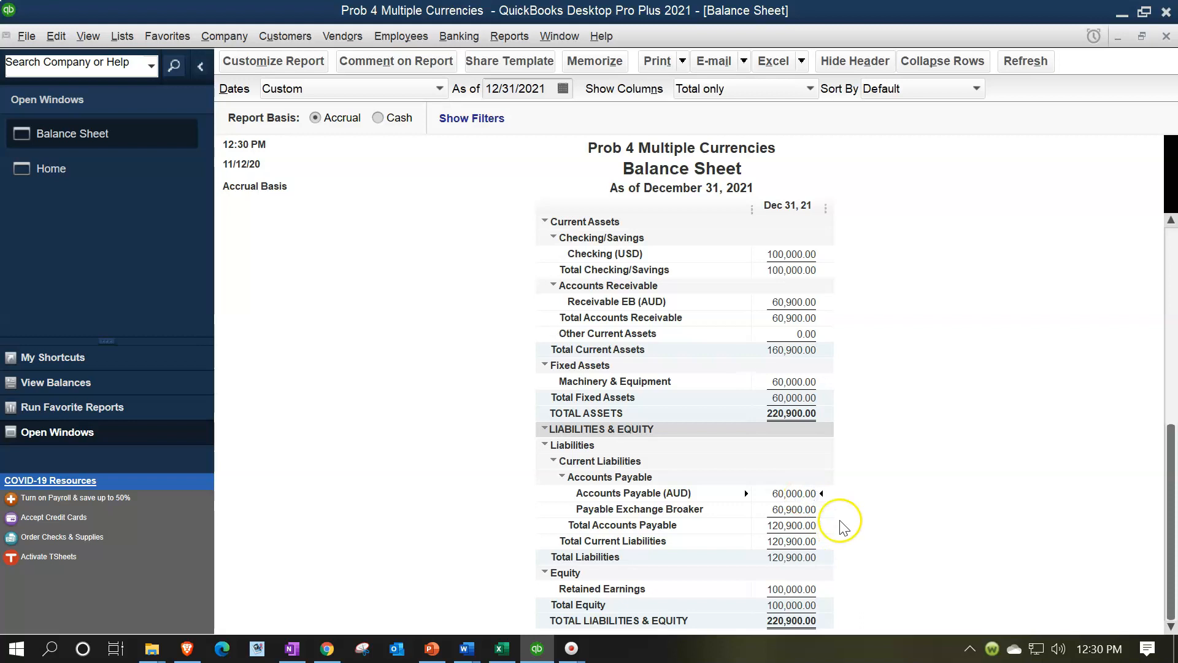
left_click(808, 493)
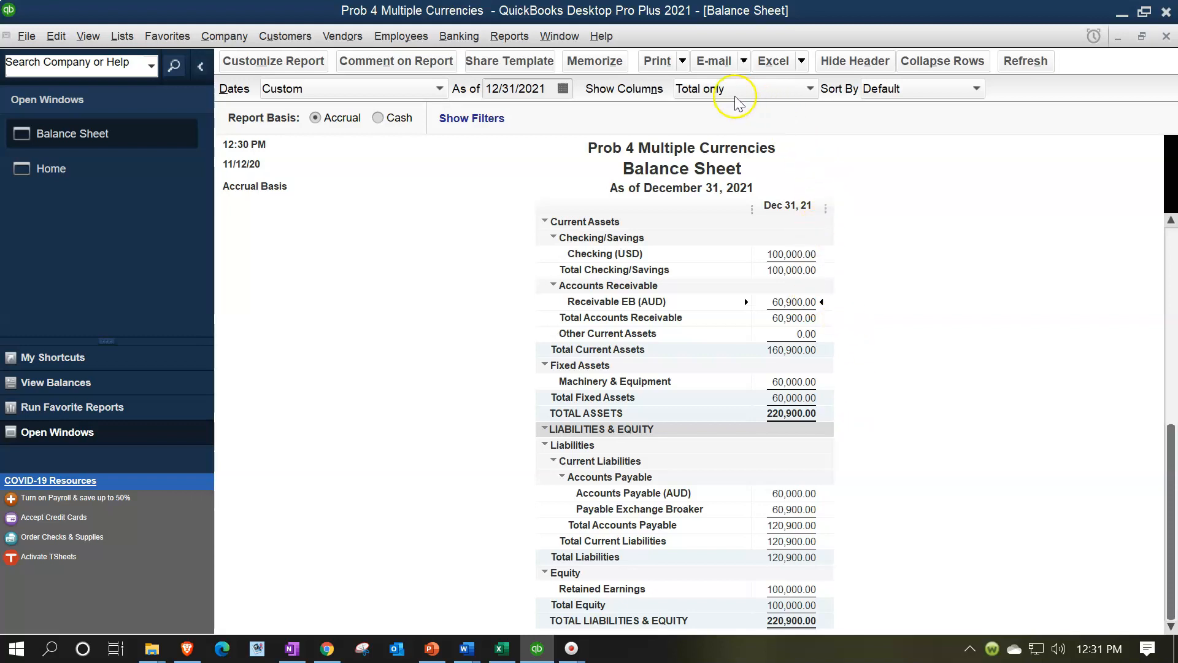
Run the Trial Balance report for the period 01/01/2021 to 12/31/2021
left_click(521, 37)
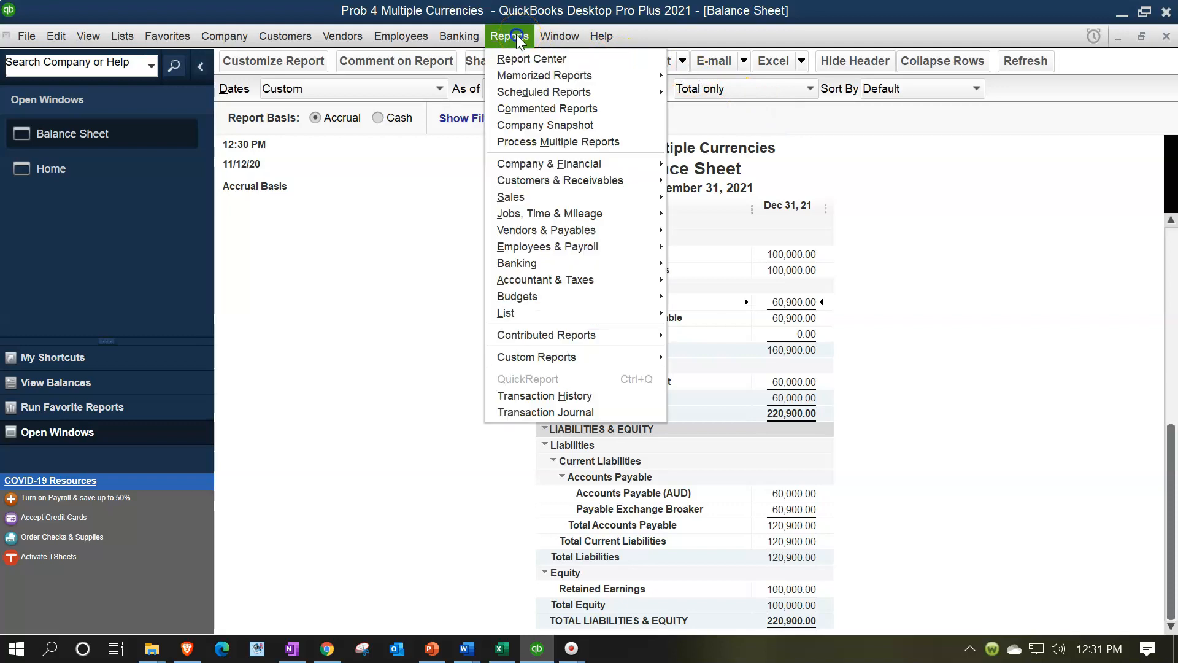
left_click(573, 166)
left_click(605, 281)
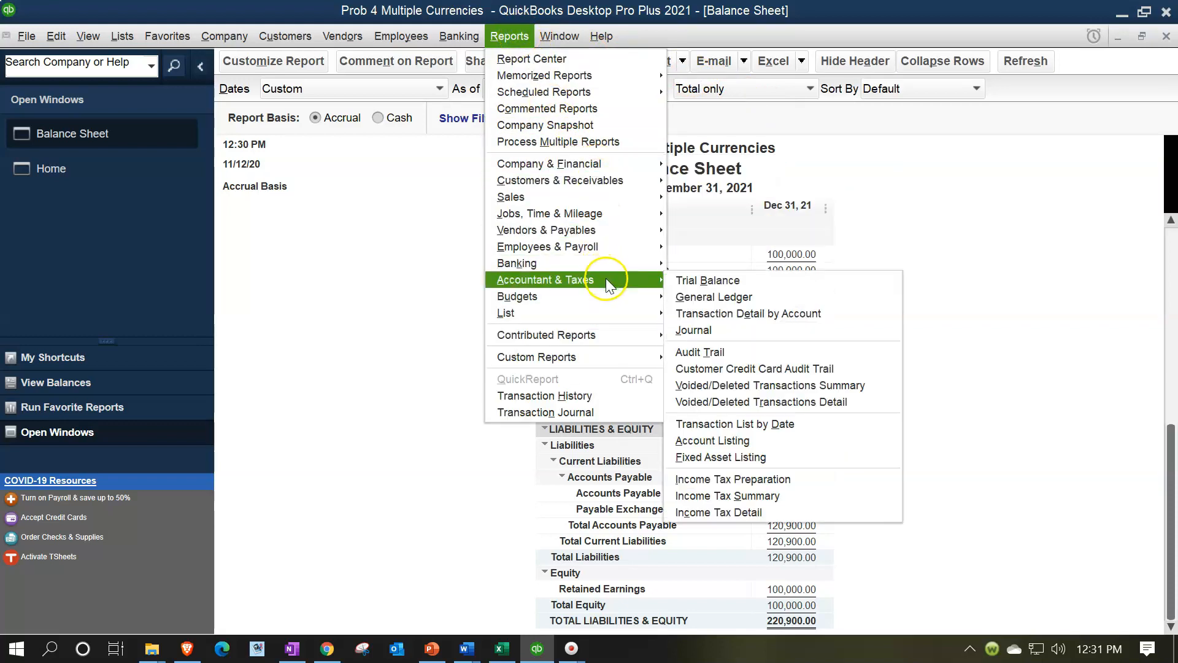
left_click(686, 282)
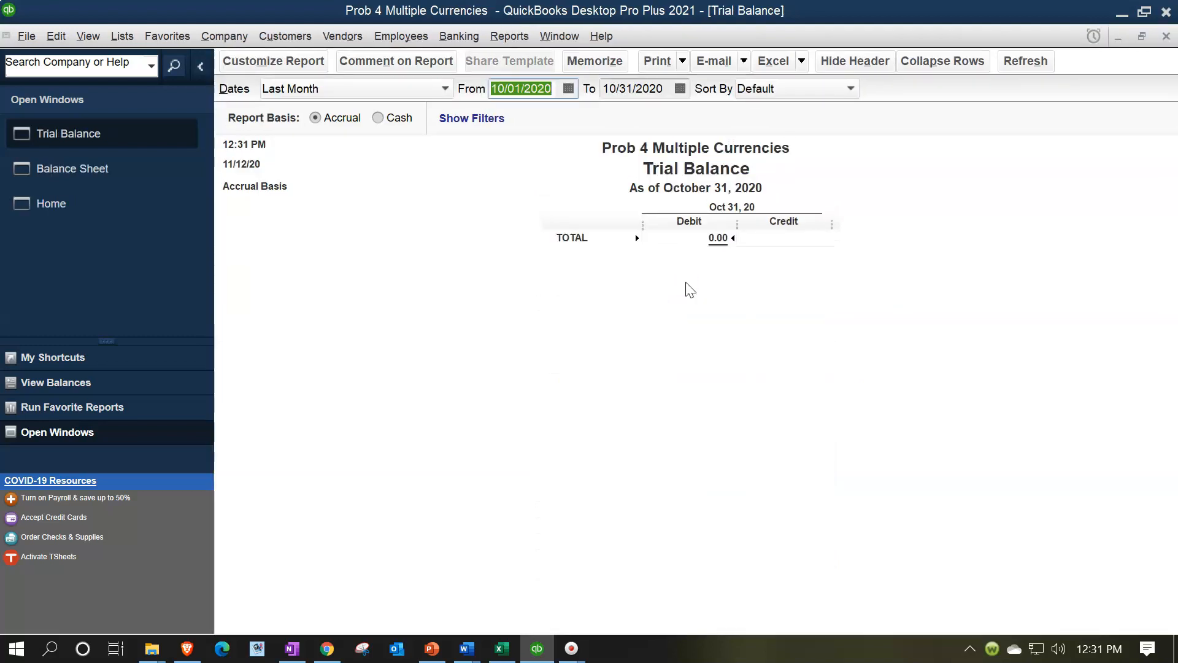
type("01/01/2021")
key("Tab")
type("12/31/2021")
key("Tab")
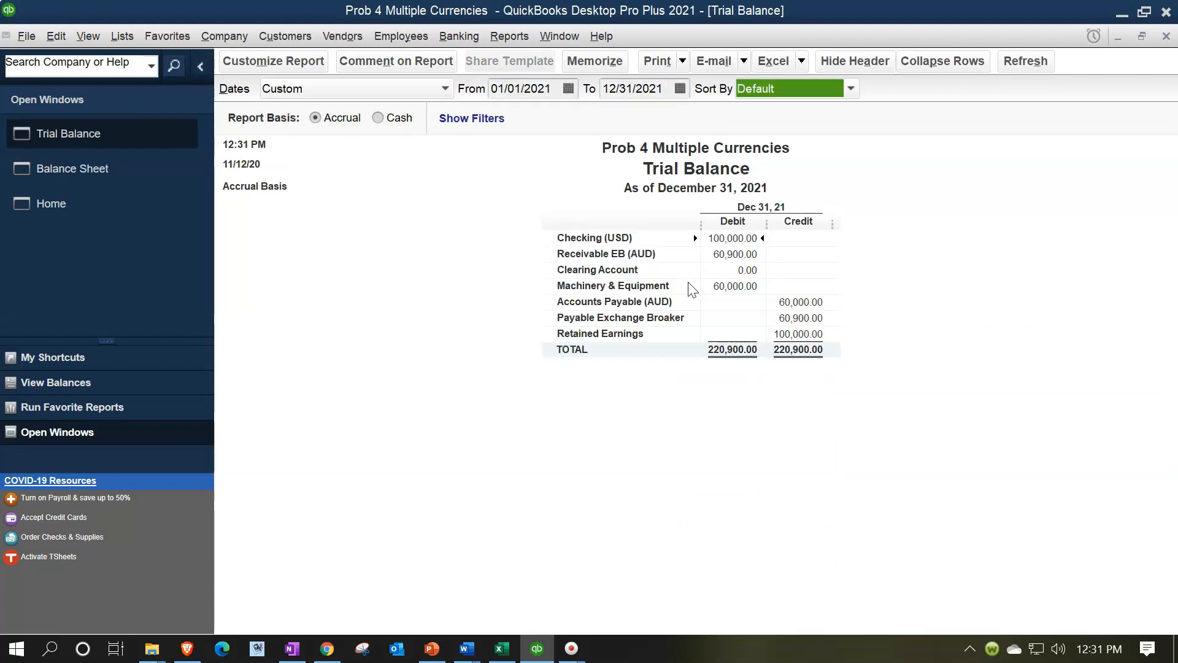
Open the transaction detail behind the Clearing Account balance, check its invoice and bill entries, and return to the Trial Balance
left_click(748, 270)
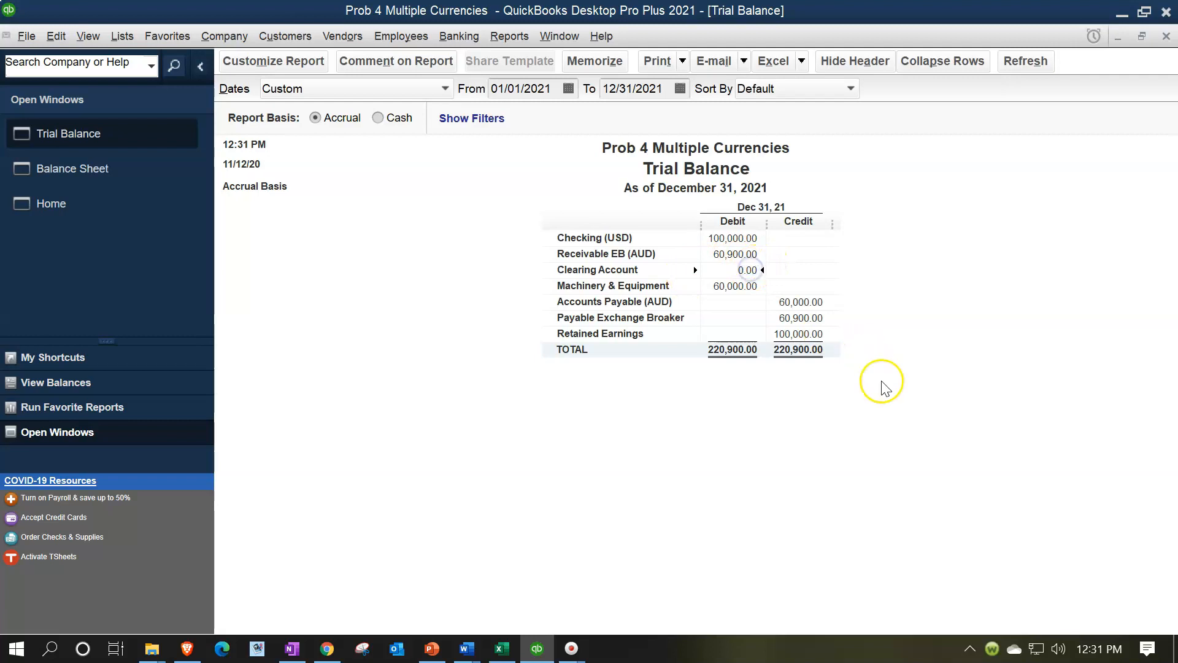
double_click(750, 270)
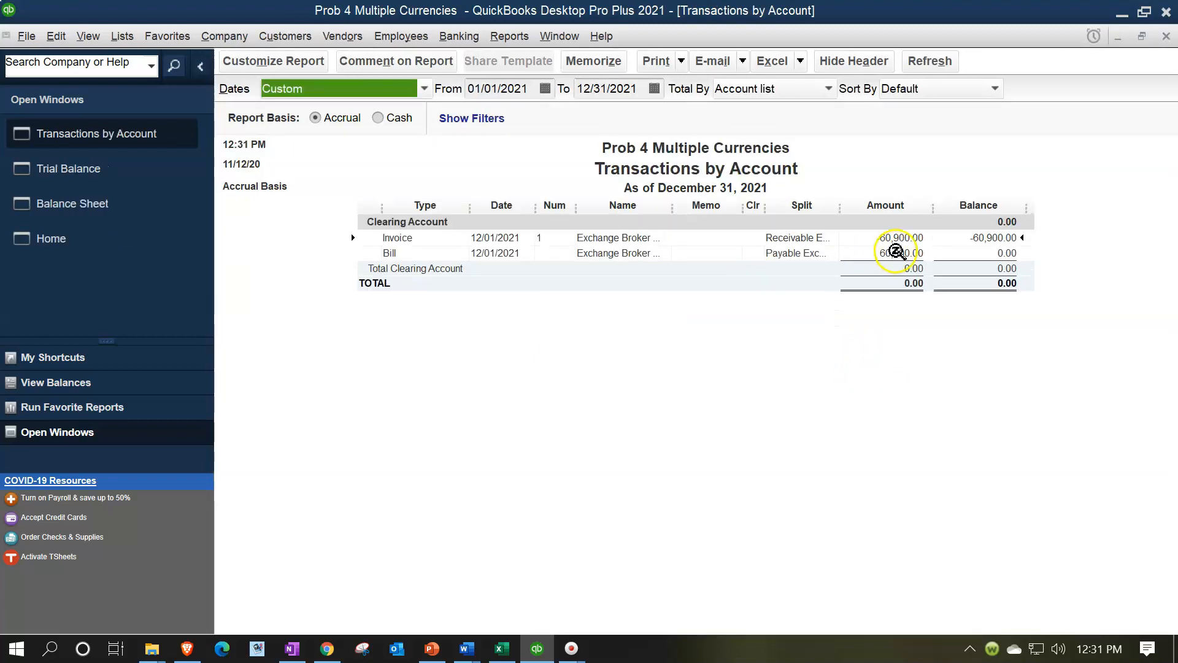
left_click(1004, 239)
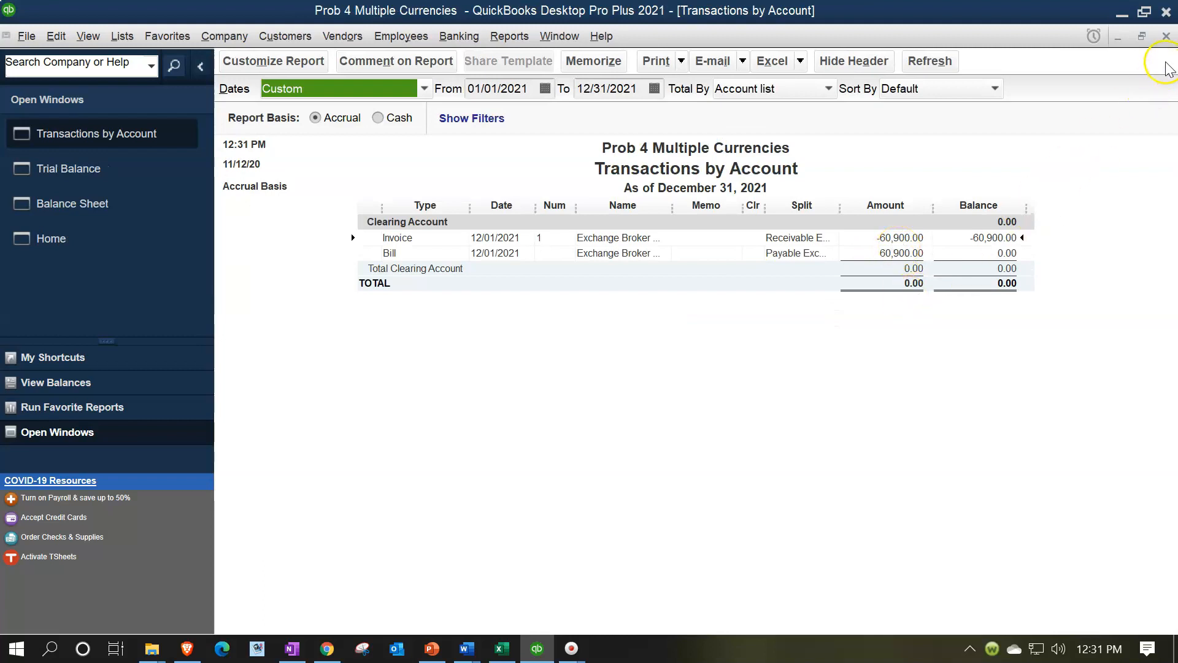
left_click(1167, 39)
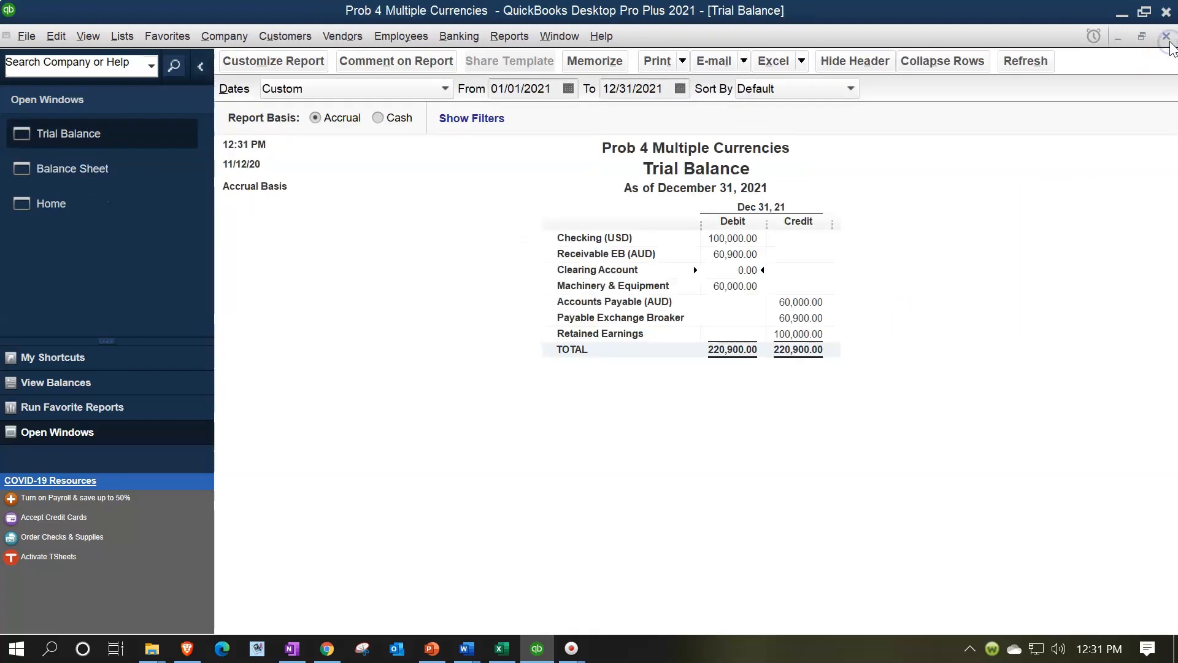